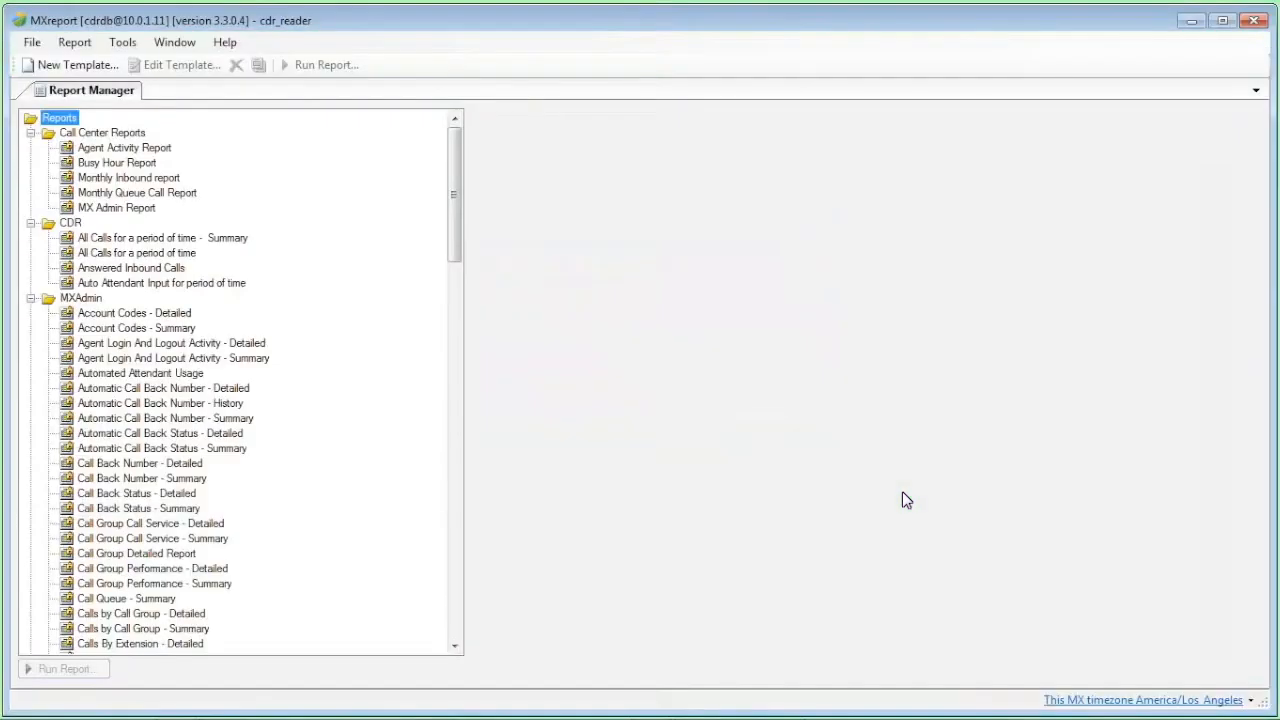
Open the report scheduler and view its scheduled tasks
click(92, 305)
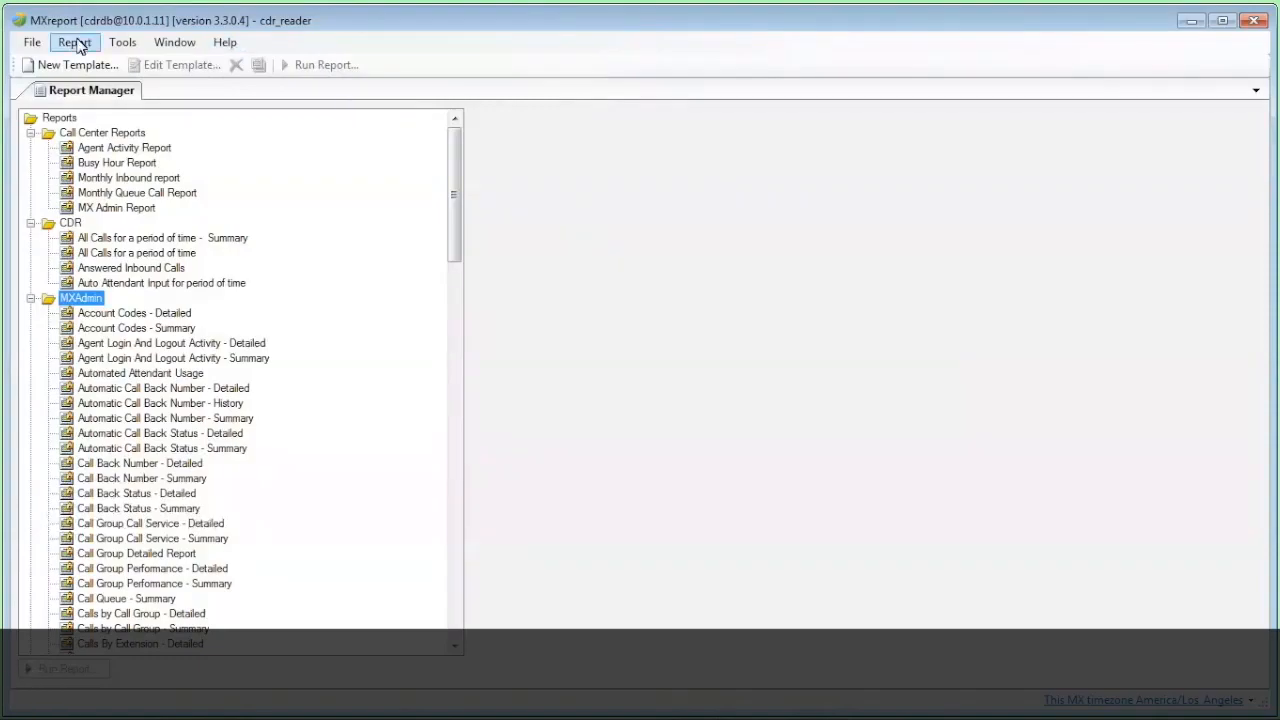
click(32, 42)
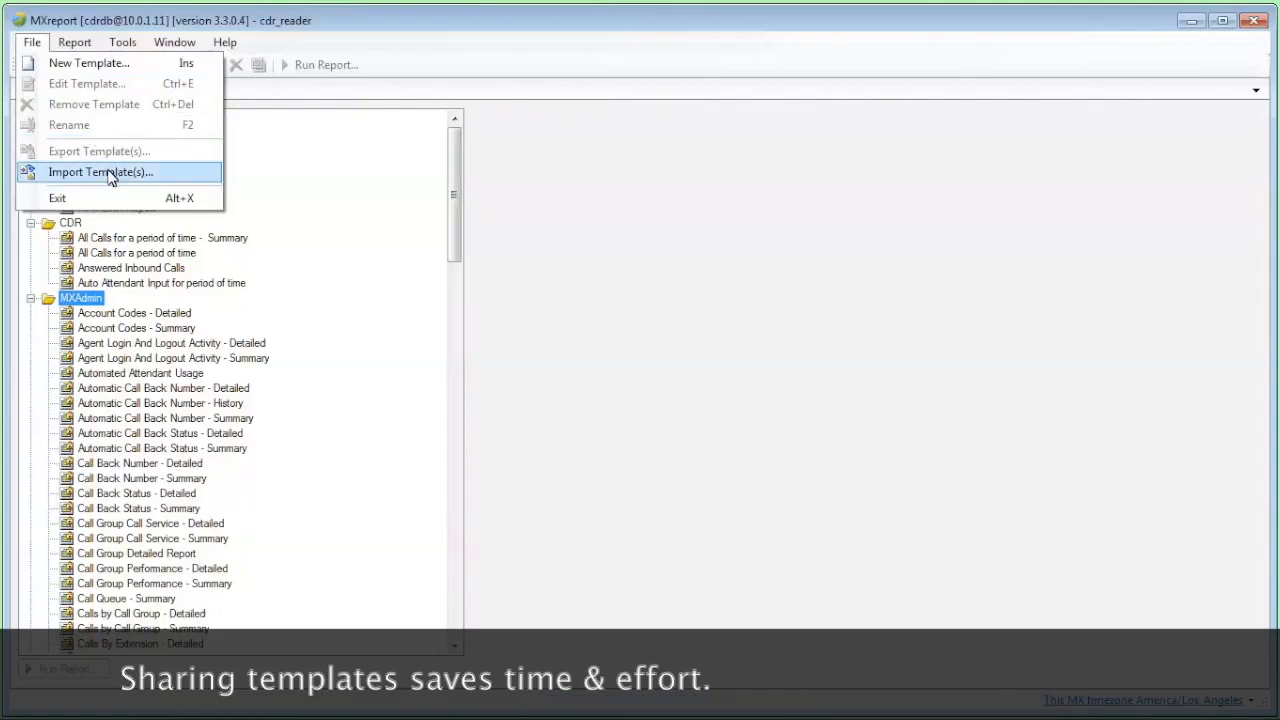
mouse_move(82, 55)
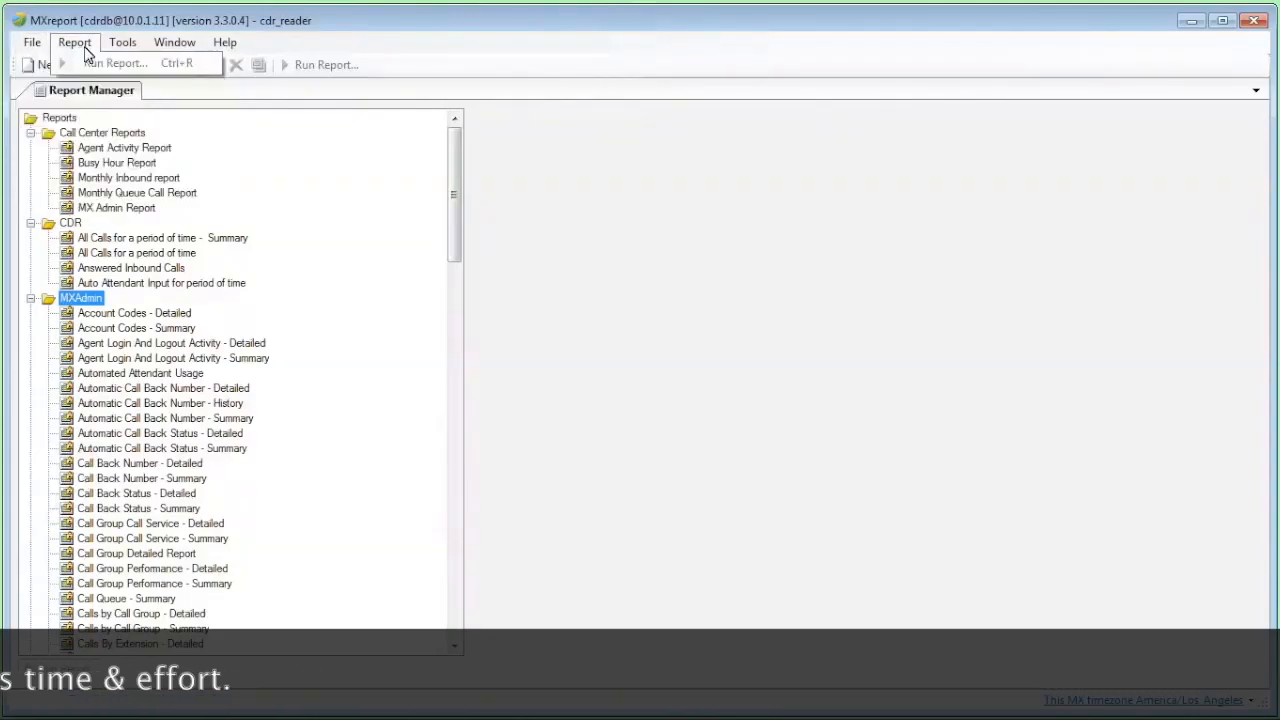
mouse_move(124, 52)
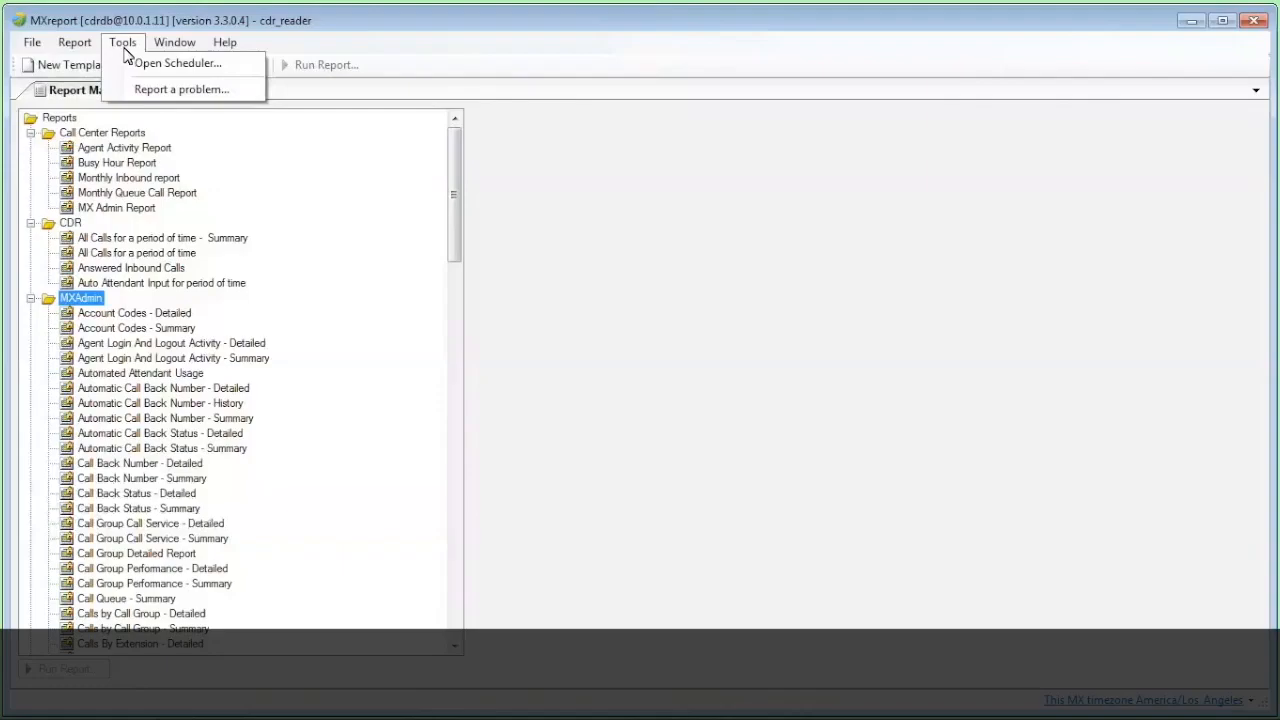
click(172, 63)
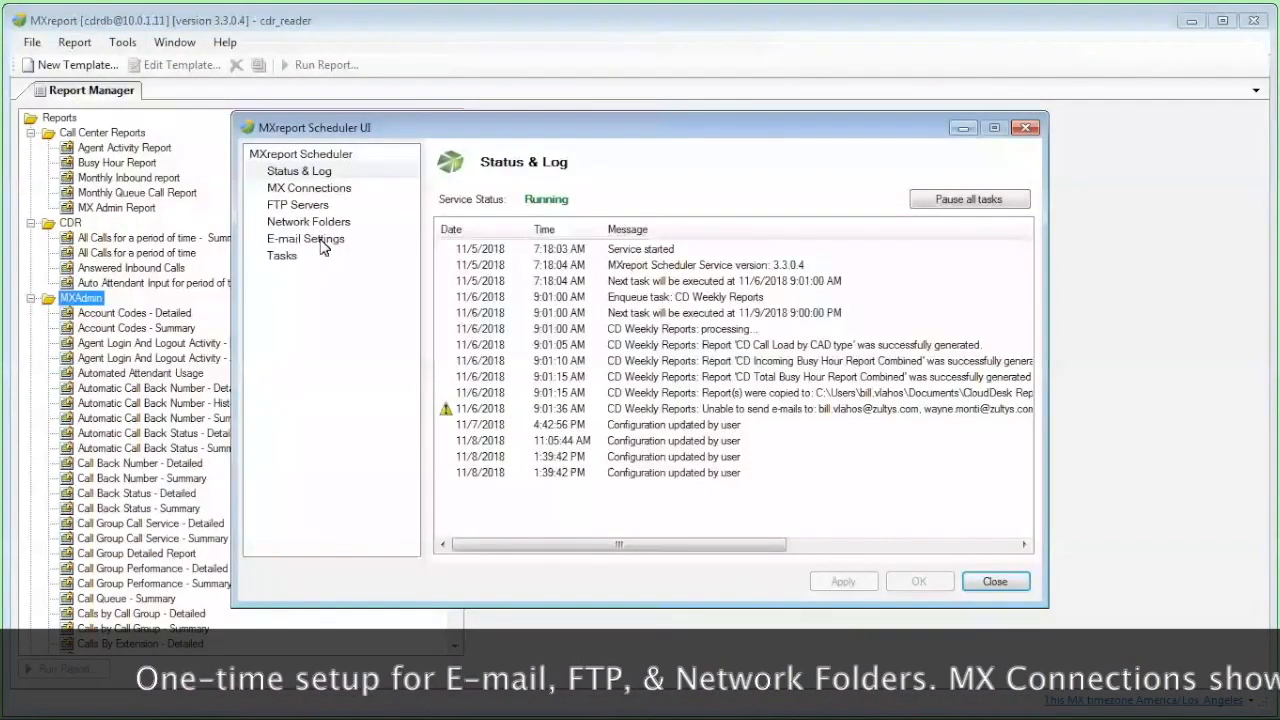
click(286, 257)
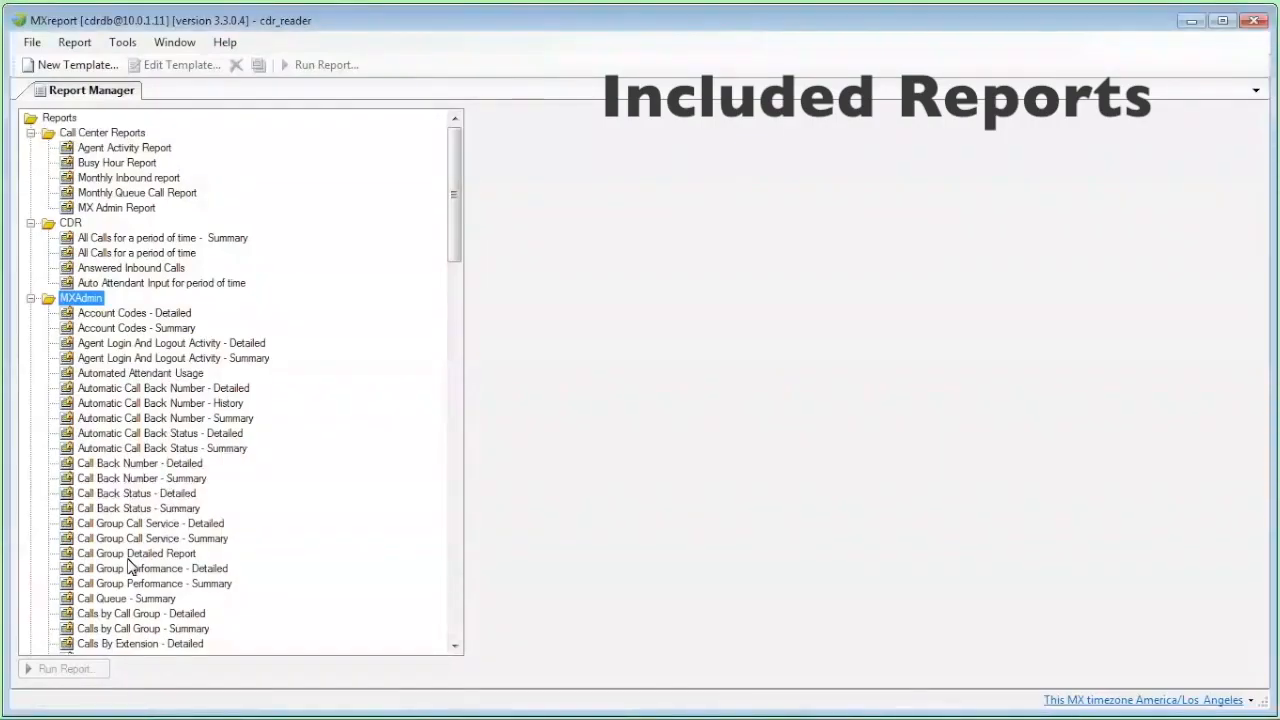
Run the Call Group Detailed Report from the MXAdmin folder with a year-to-date range, all day long
double_click(66, 555)
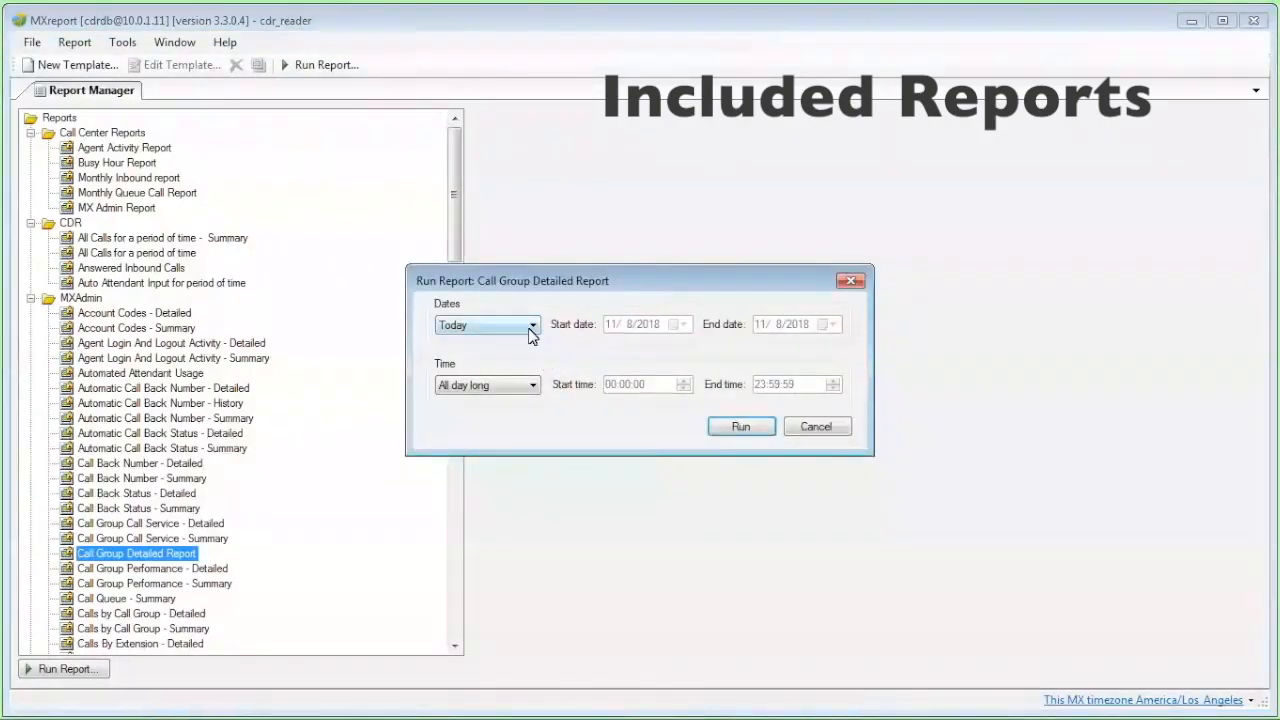
click(531, 330)
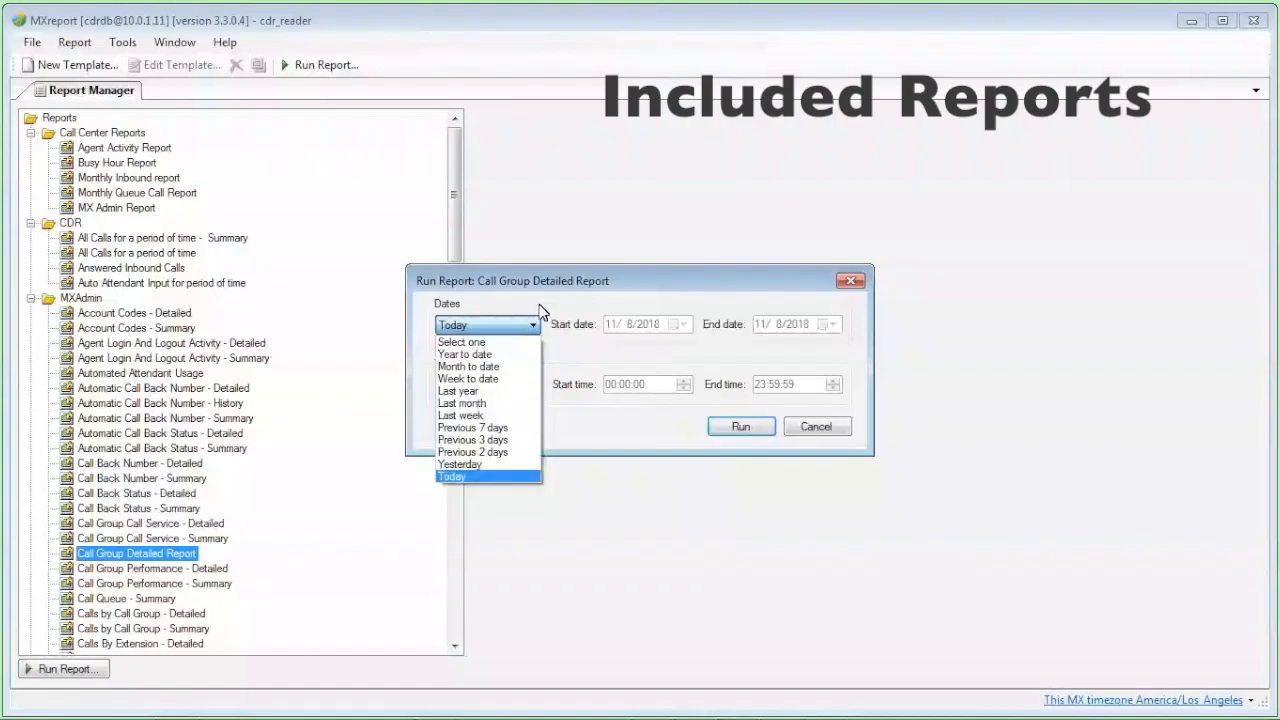
click(540, 311)
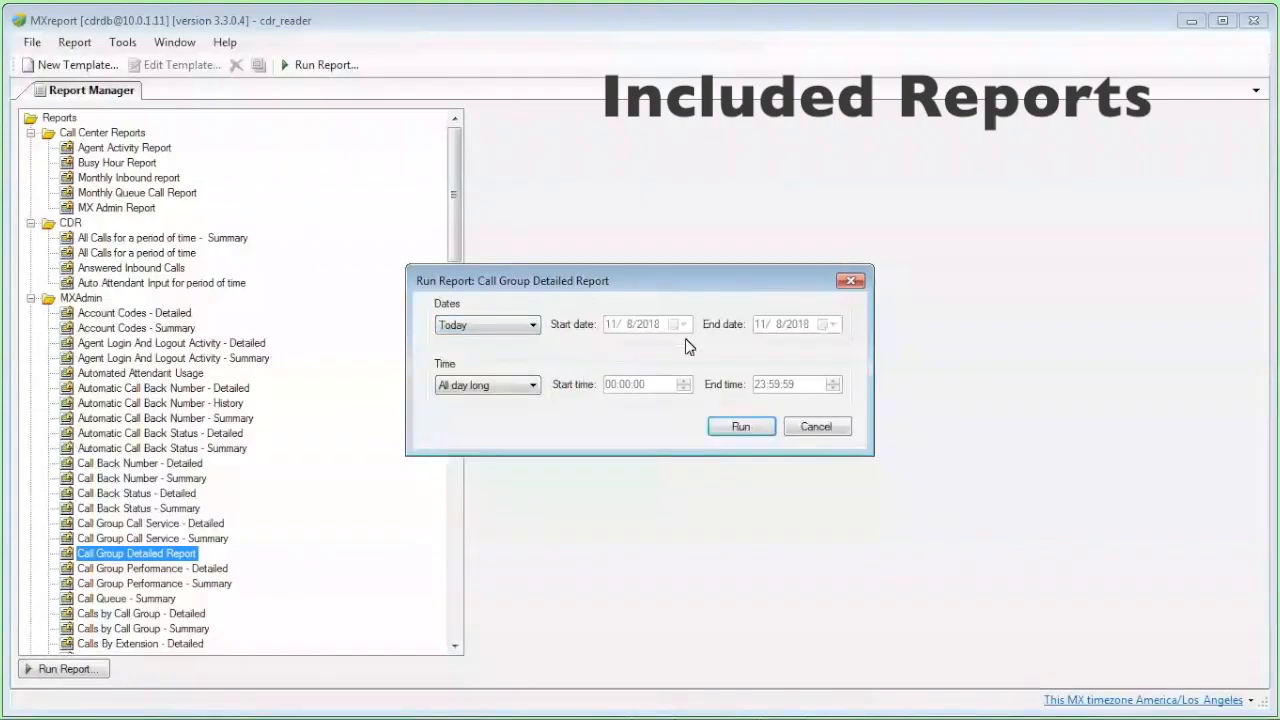
click(511, 333)
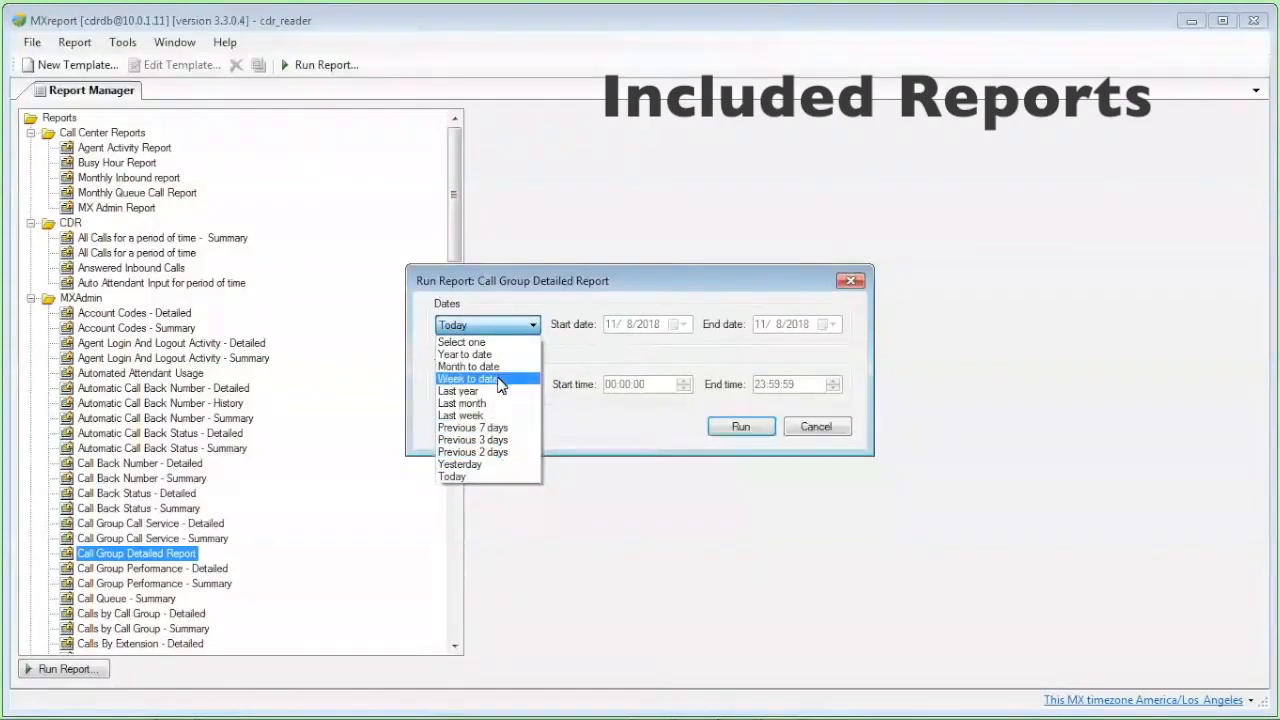
click(478, 354)
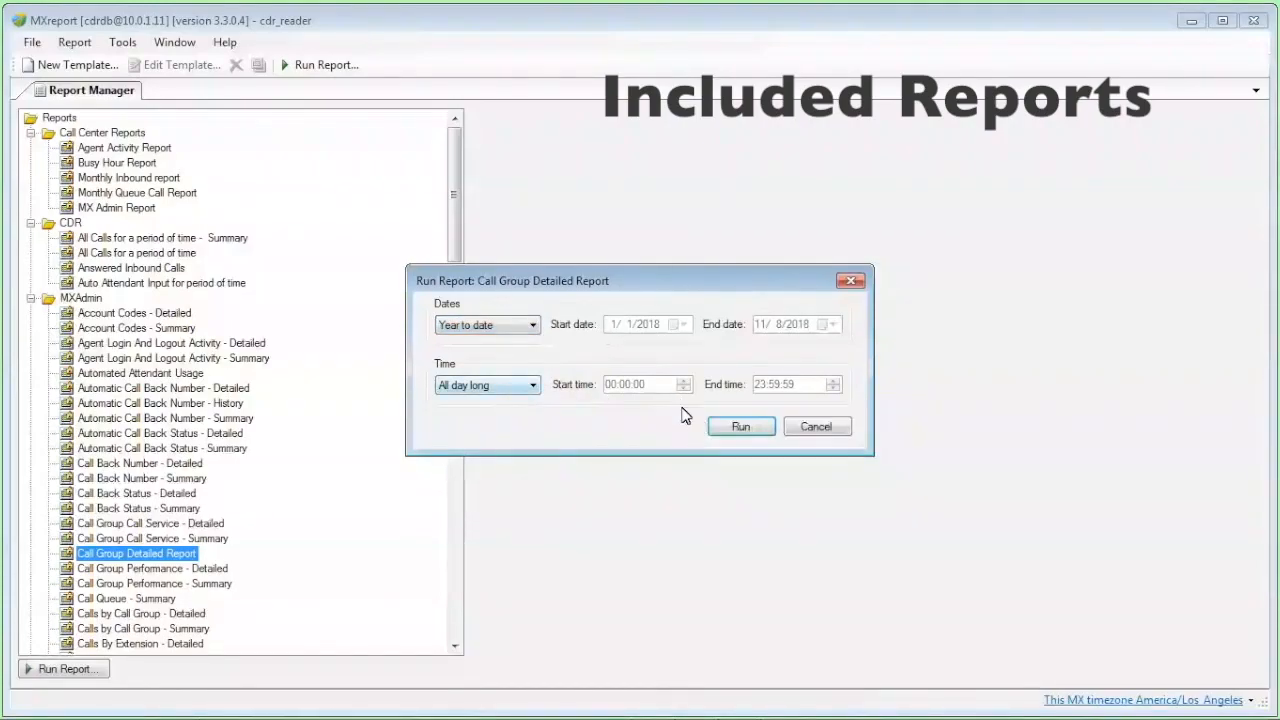
click(740, 428)
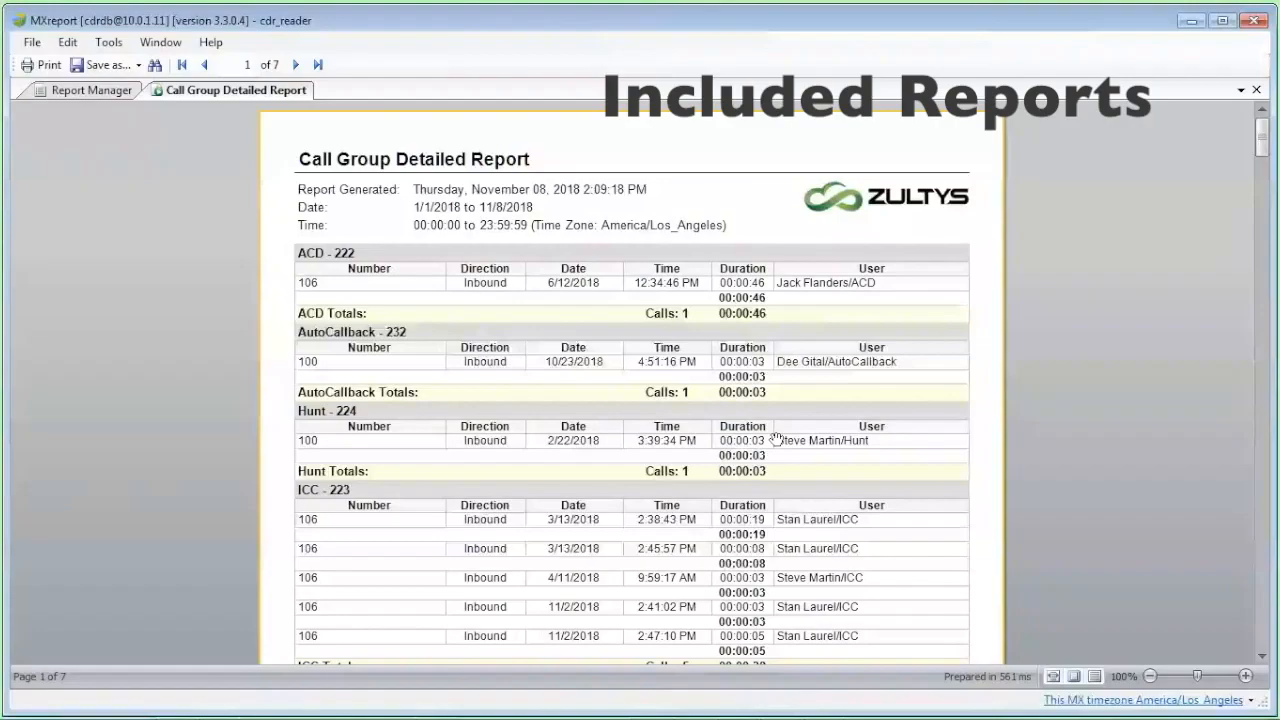
Check the file formats offered for saving the Call Group Detailed Report and close the report
click(108, 66)
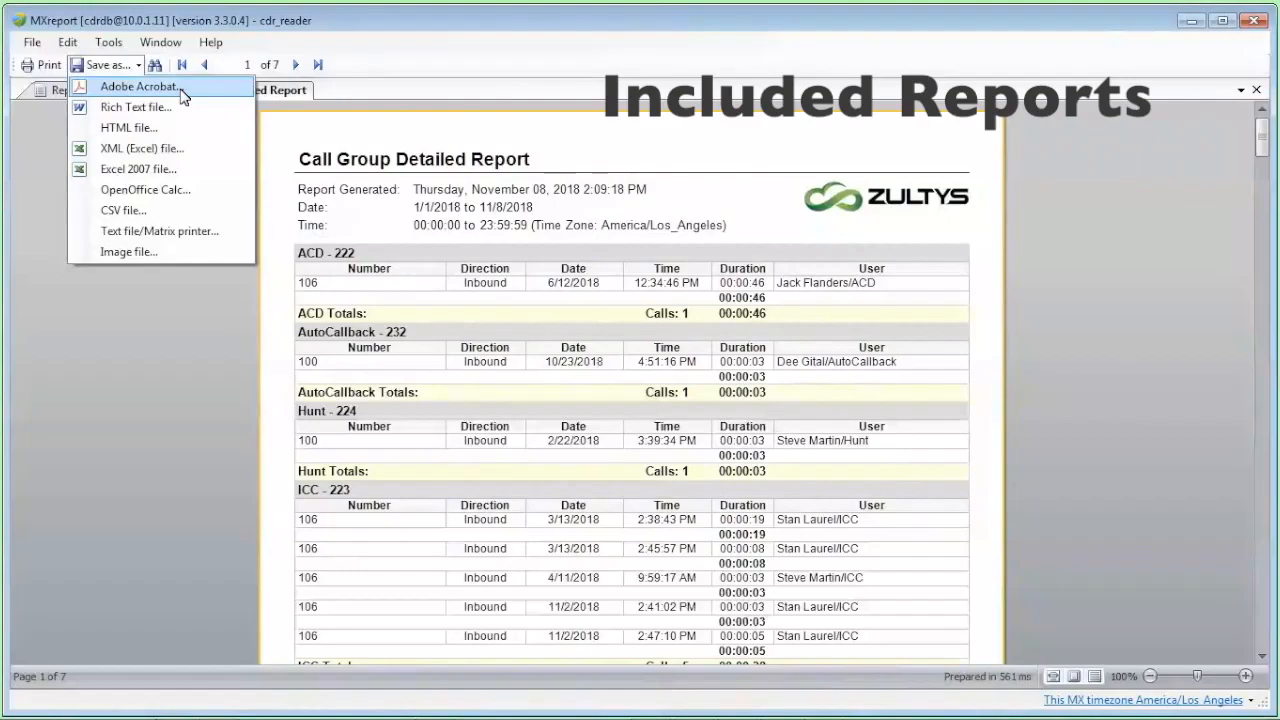
click(961, 395)
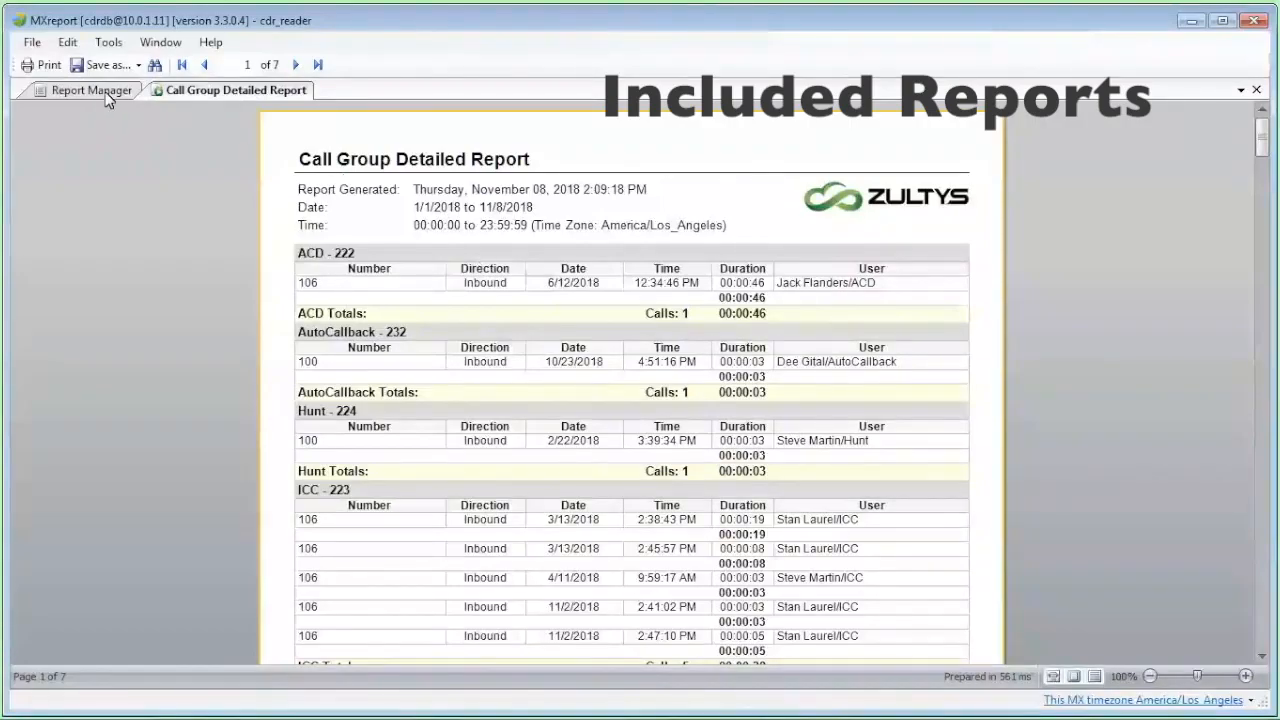
click(1257, 89)
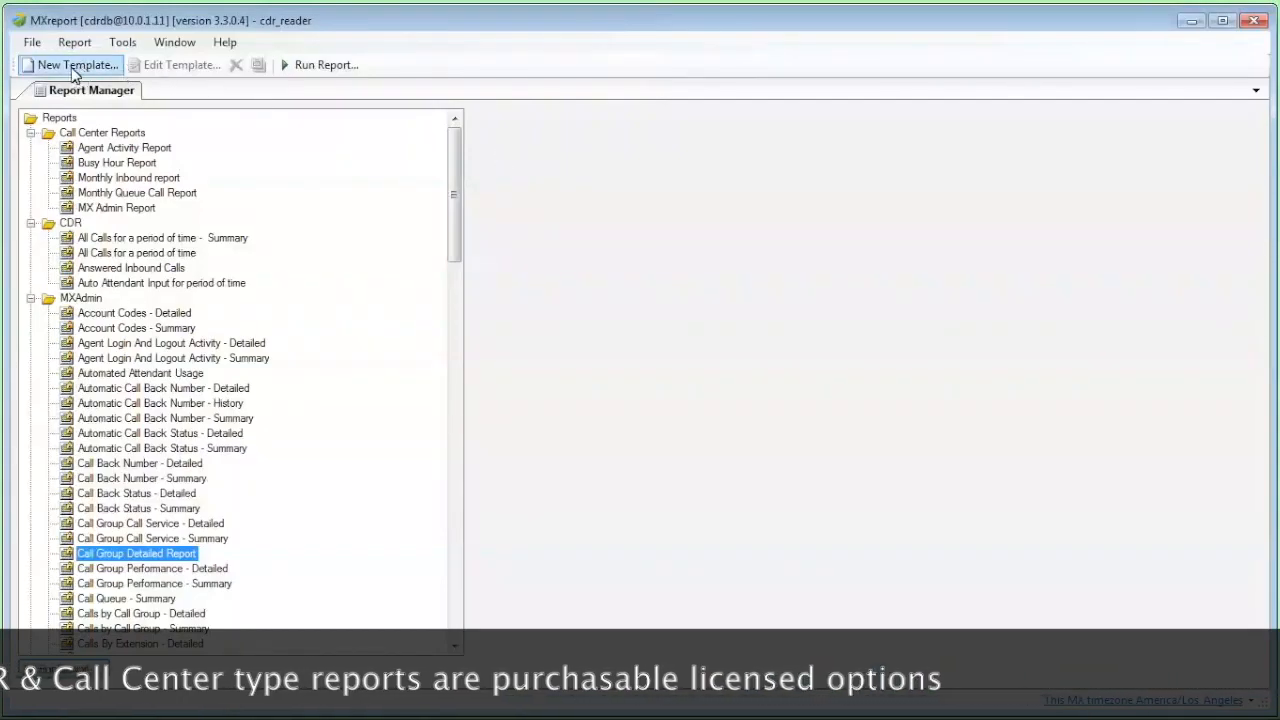
Create a new report template of type Call Center/Call Group named "Tutorail Demo"
click(32, 42)
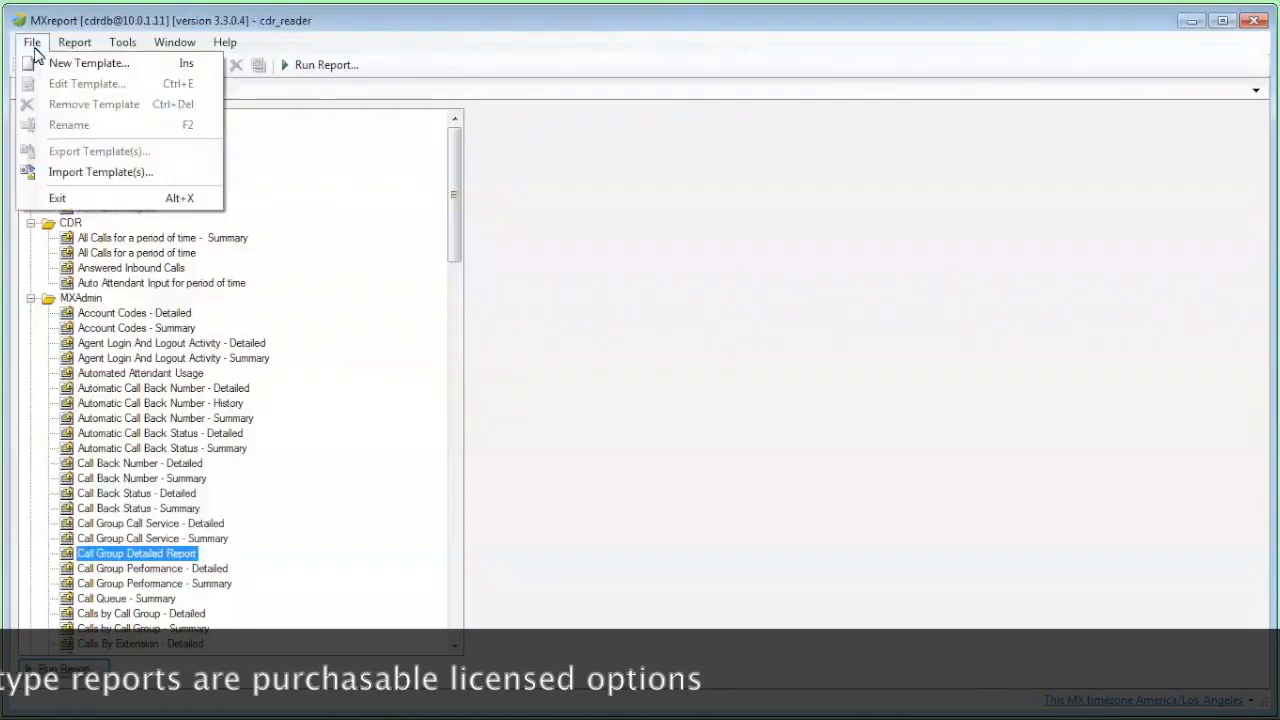
click(489, 152)
click(70, 66)
click(614, 344)
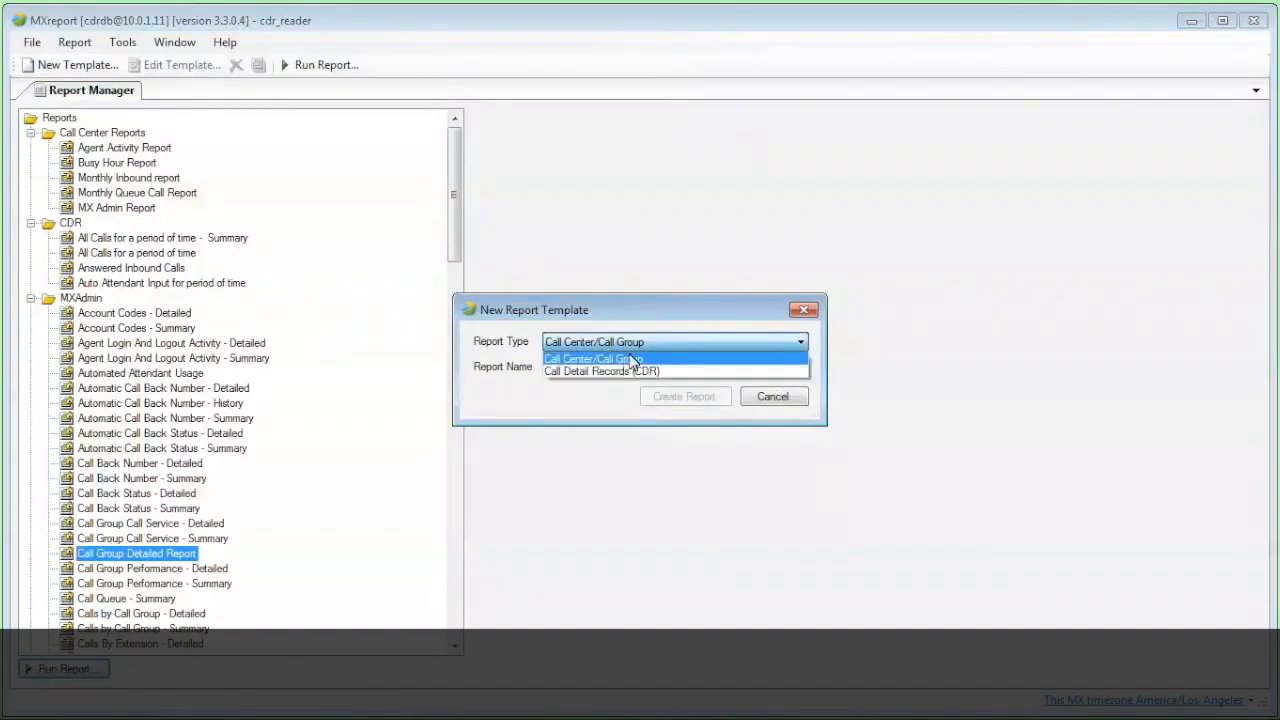
click(632, 360)
click(614, 366)
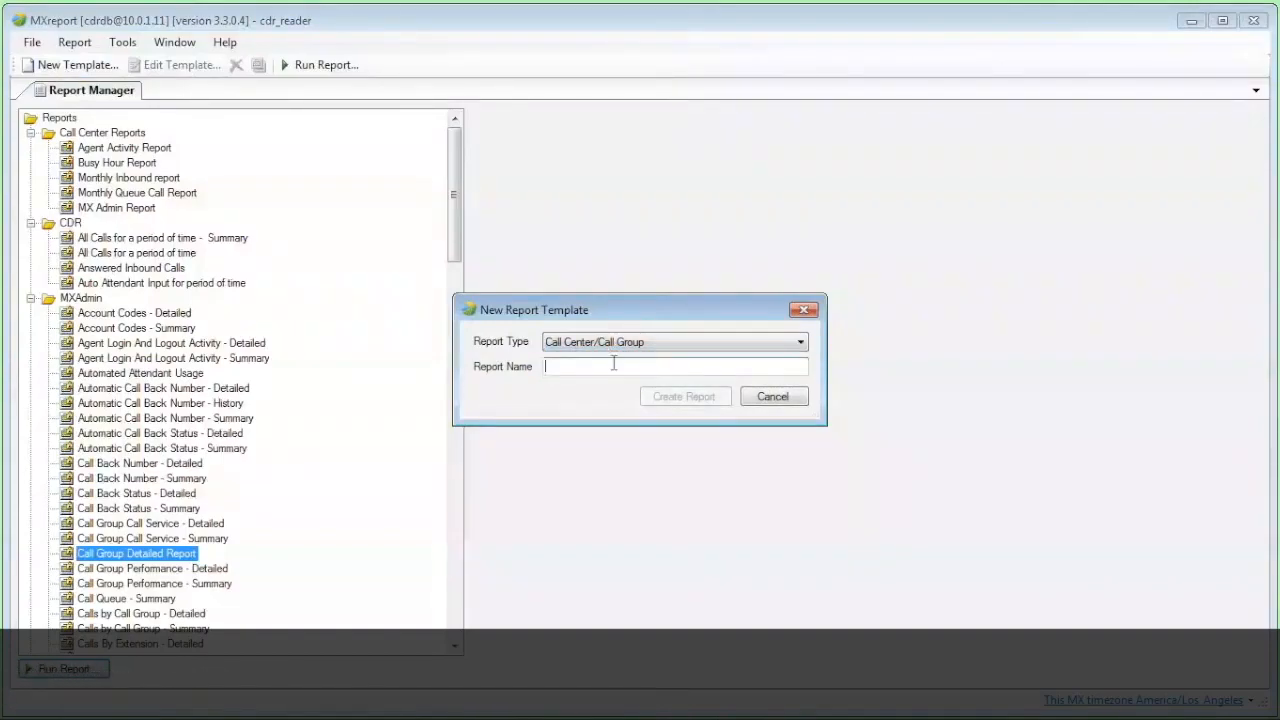
text(Tutorail)
text(l)
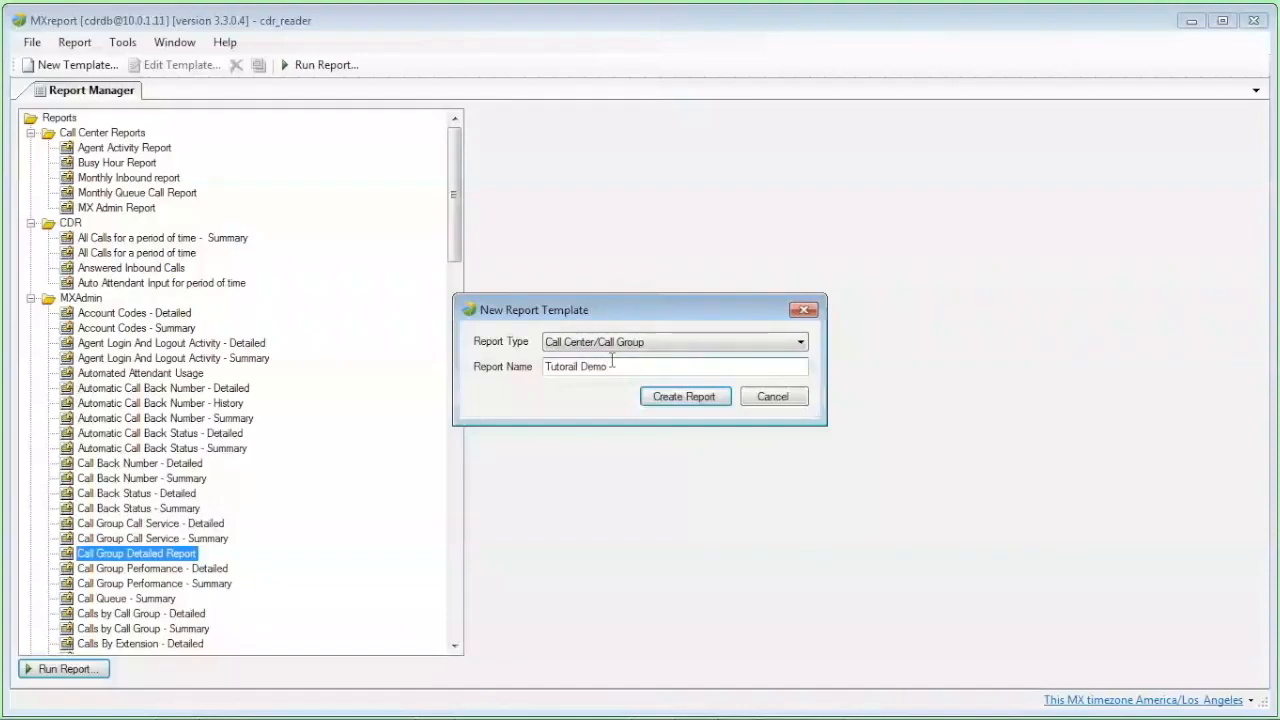
key(Return)
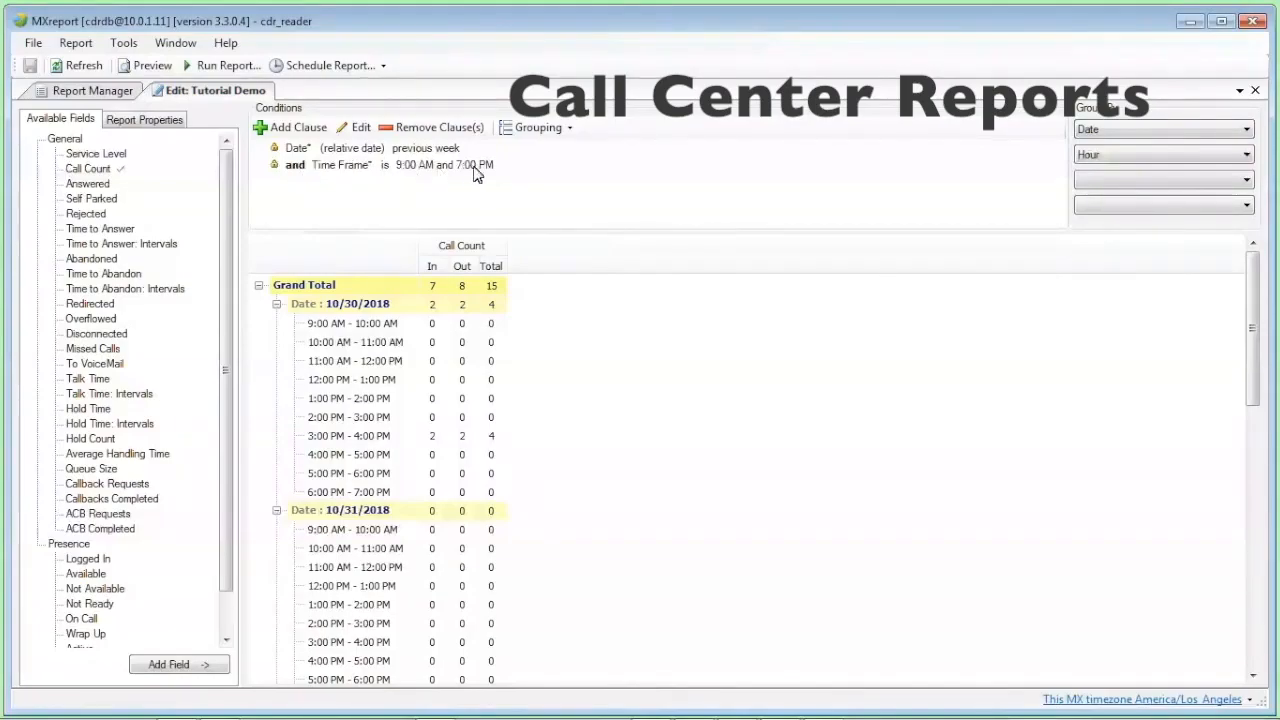
Set the template's relative Date condition to current year and refresh the report data
double_click(417, 153)
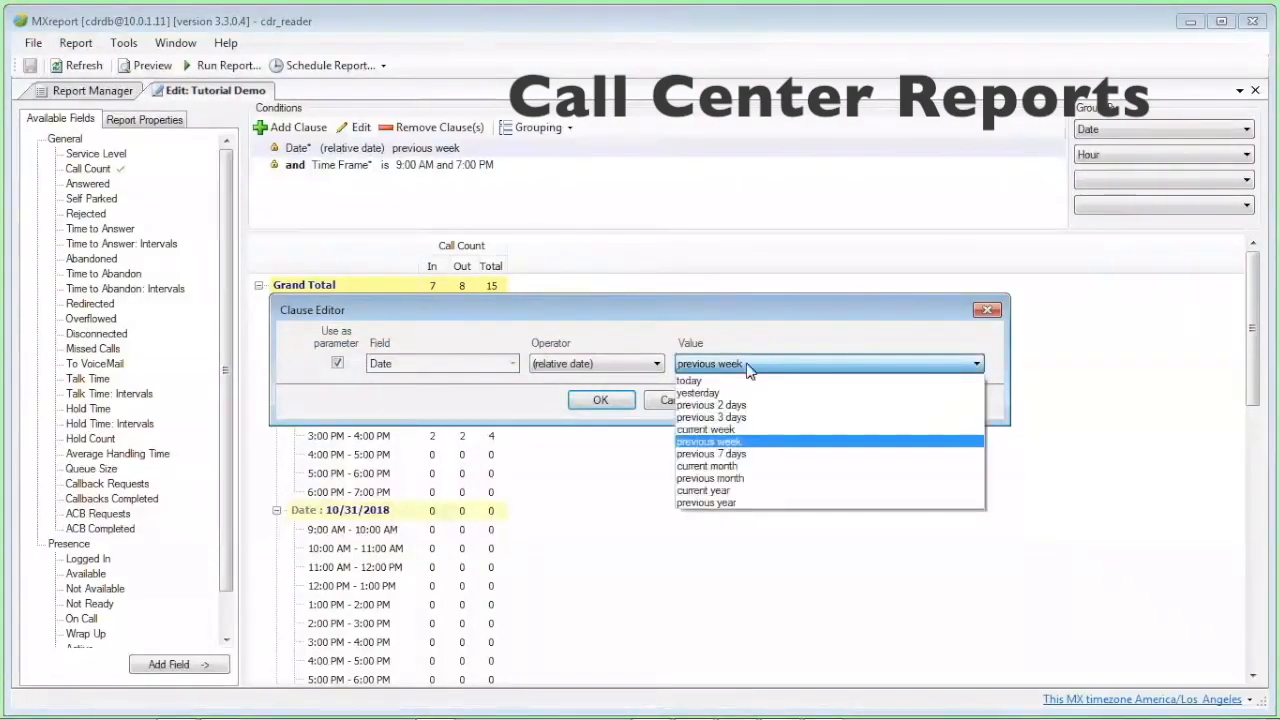
click(737, 490)
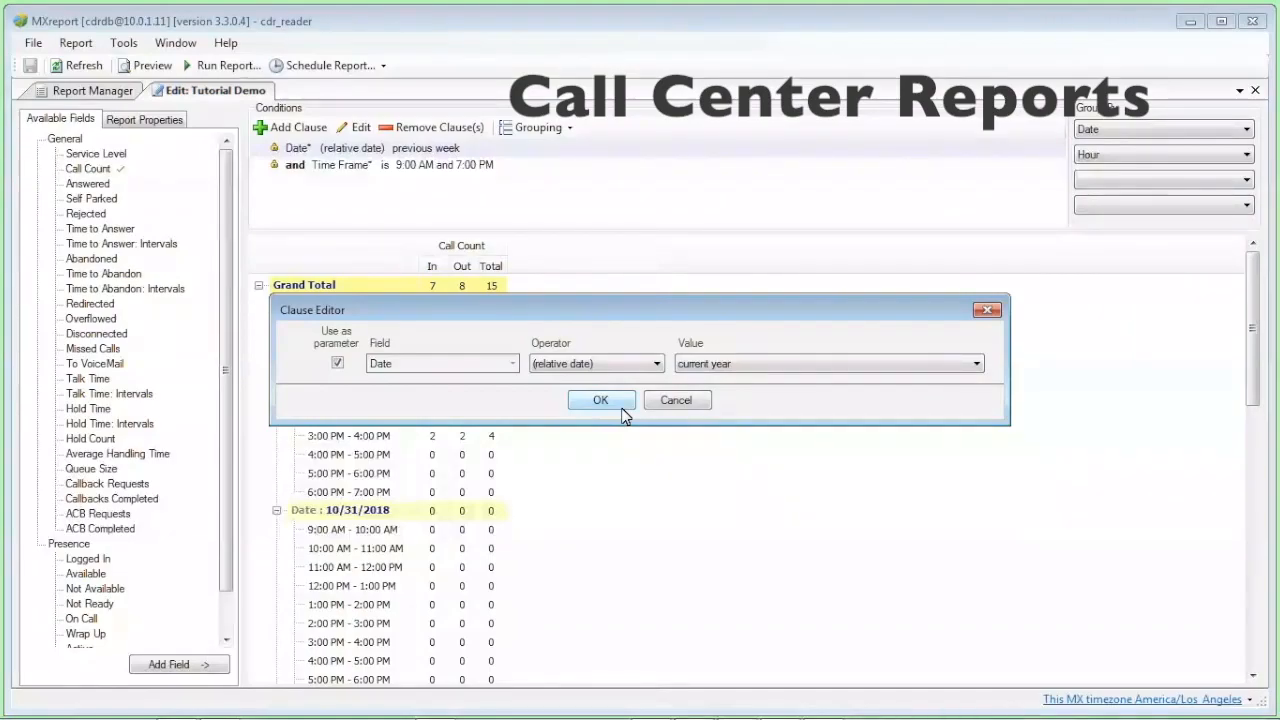
click(657, 364)
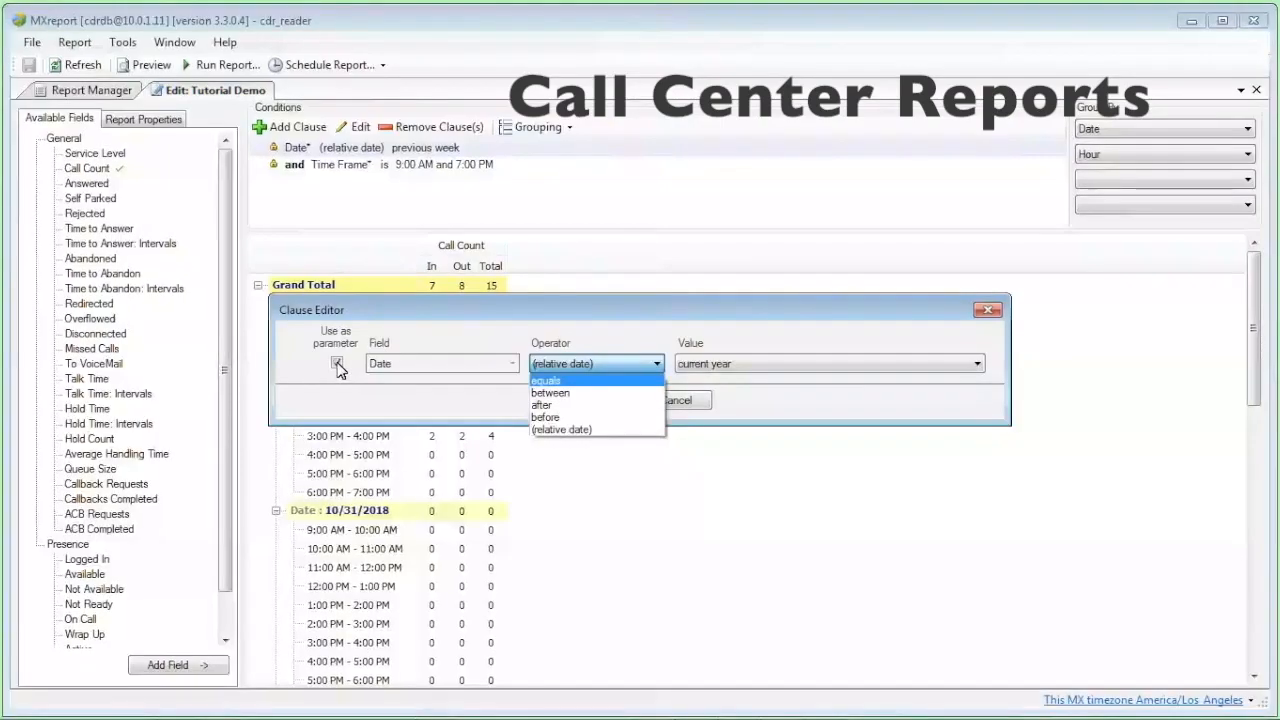
click(734, 328)
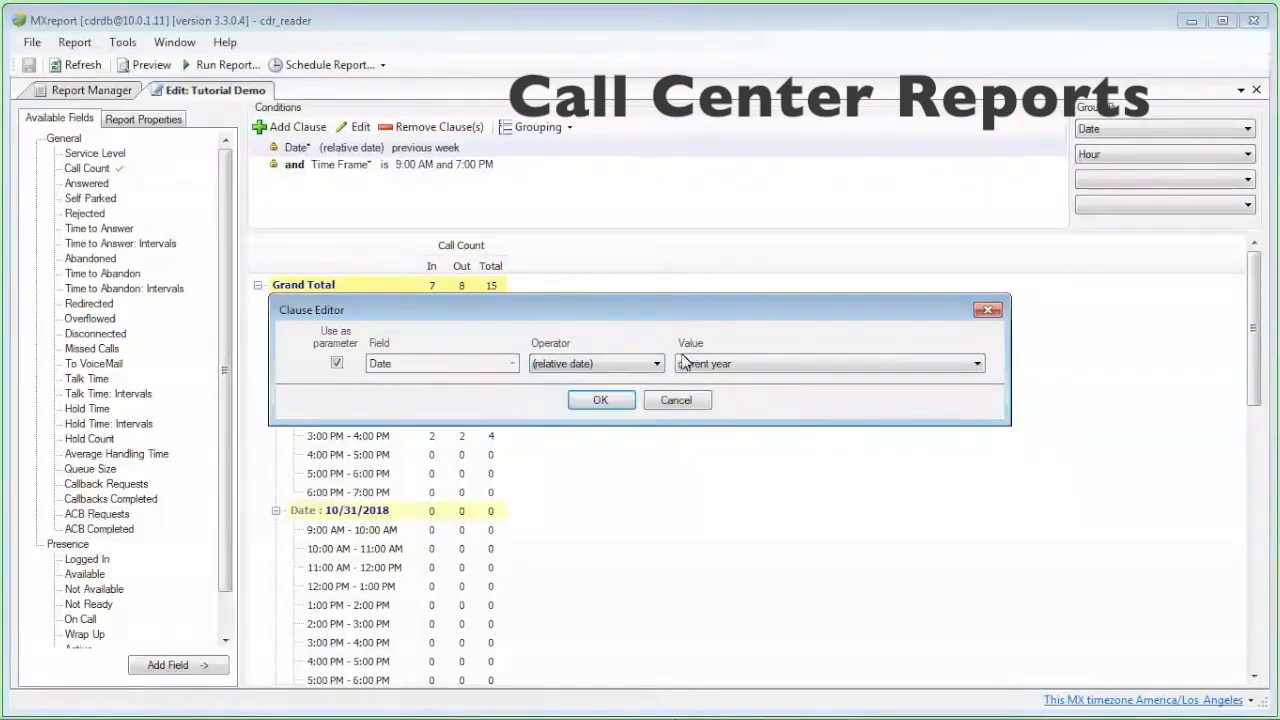
click(601, 401)
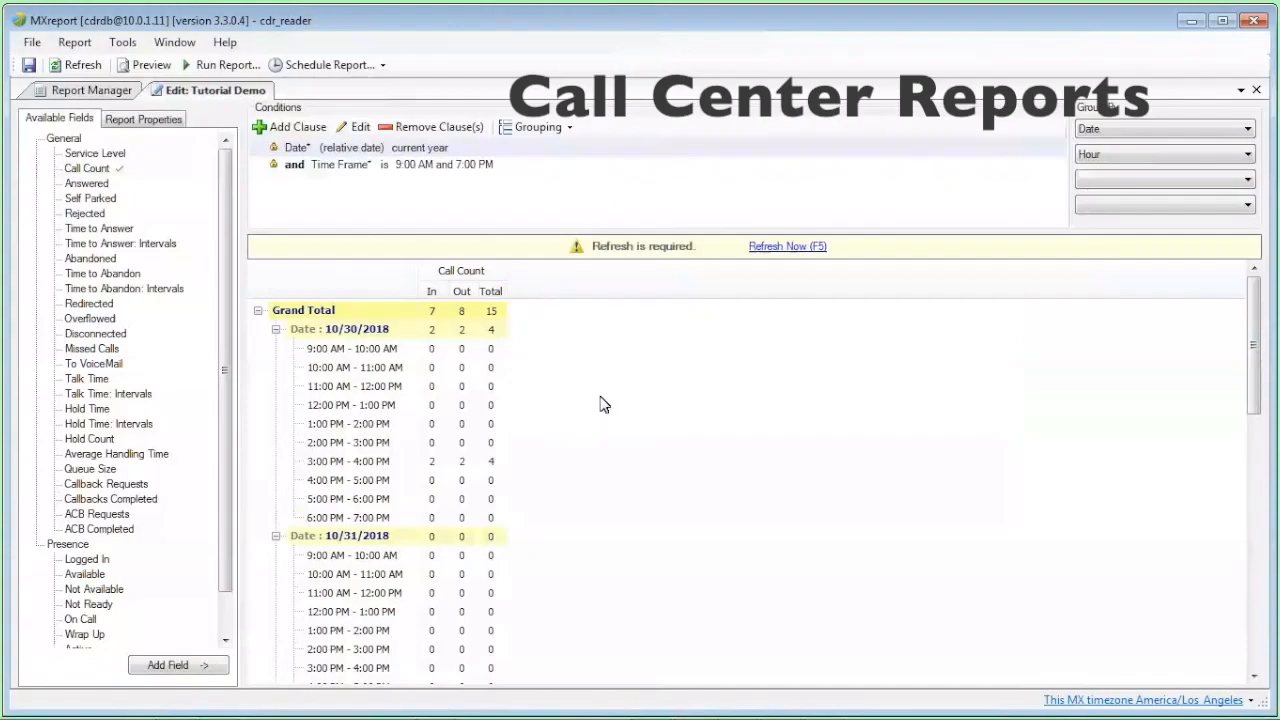
click(767, 250)
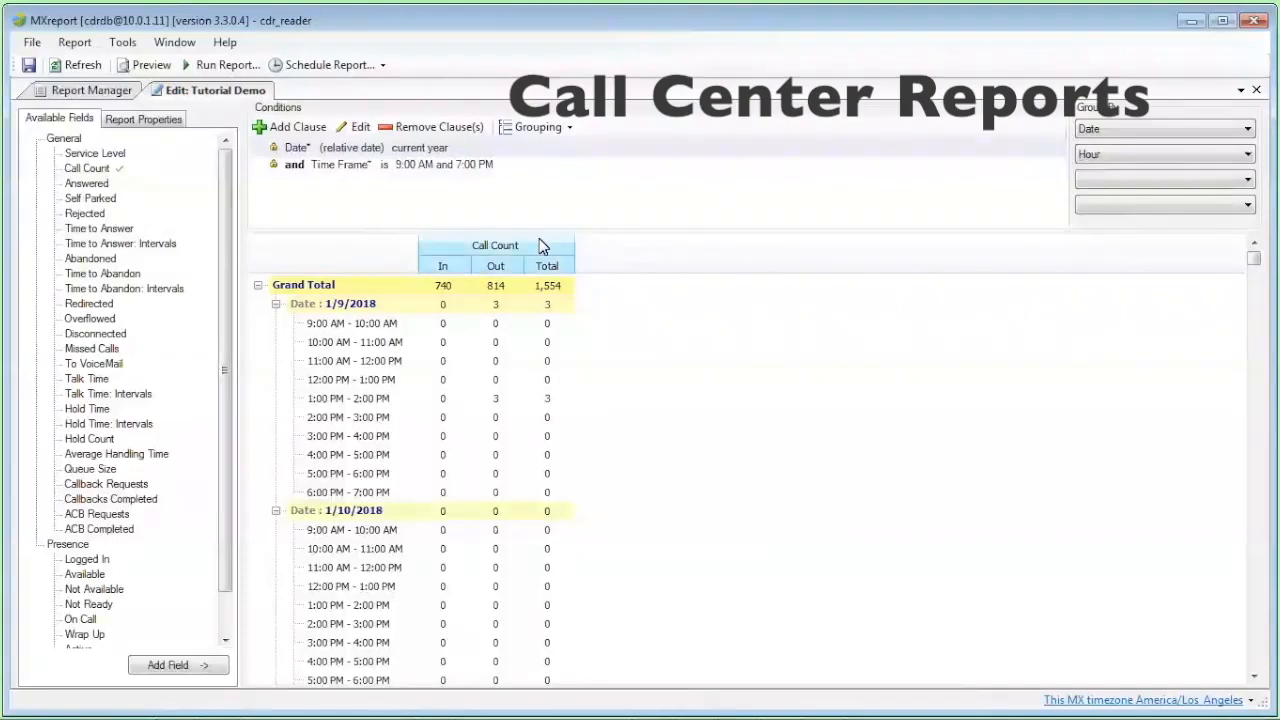
Add the Answered, Time to Answer, Time to Answer: Intervals, Abandoned and Time to Abandon fields as columns and refresh the data
click(98, 185)
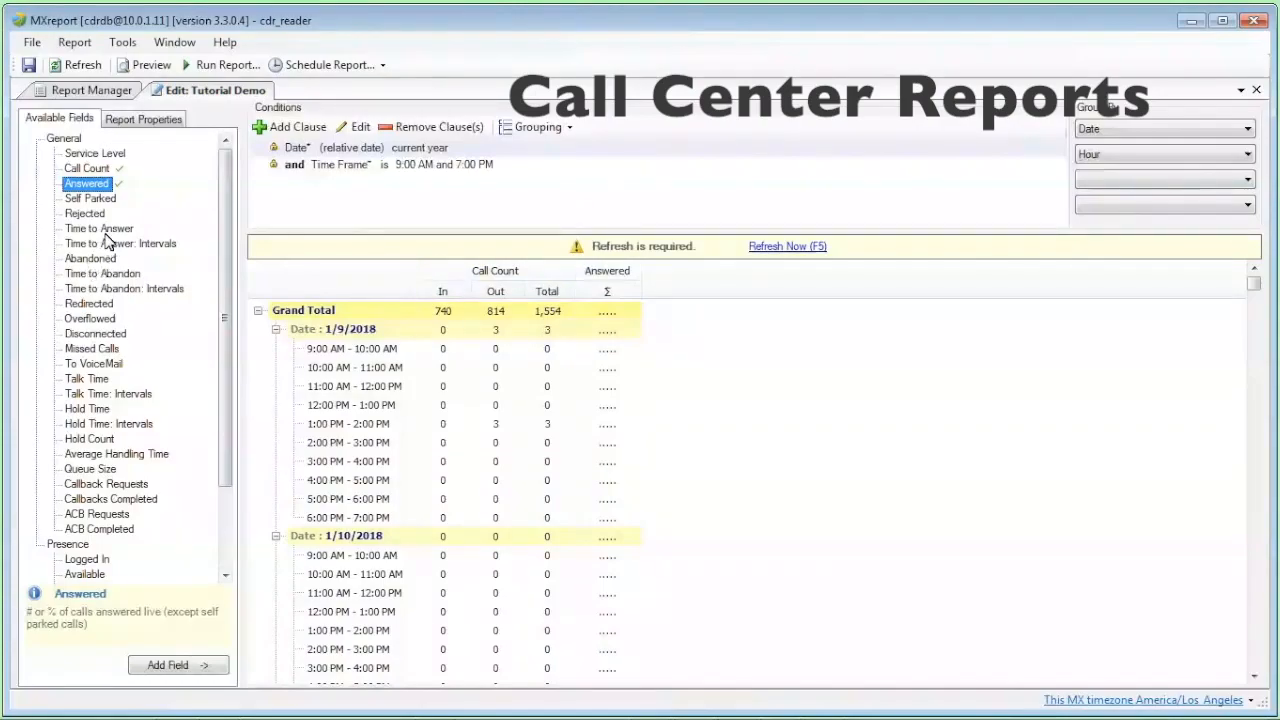
click(108, 231)
drag(335, 280, 700, 387)
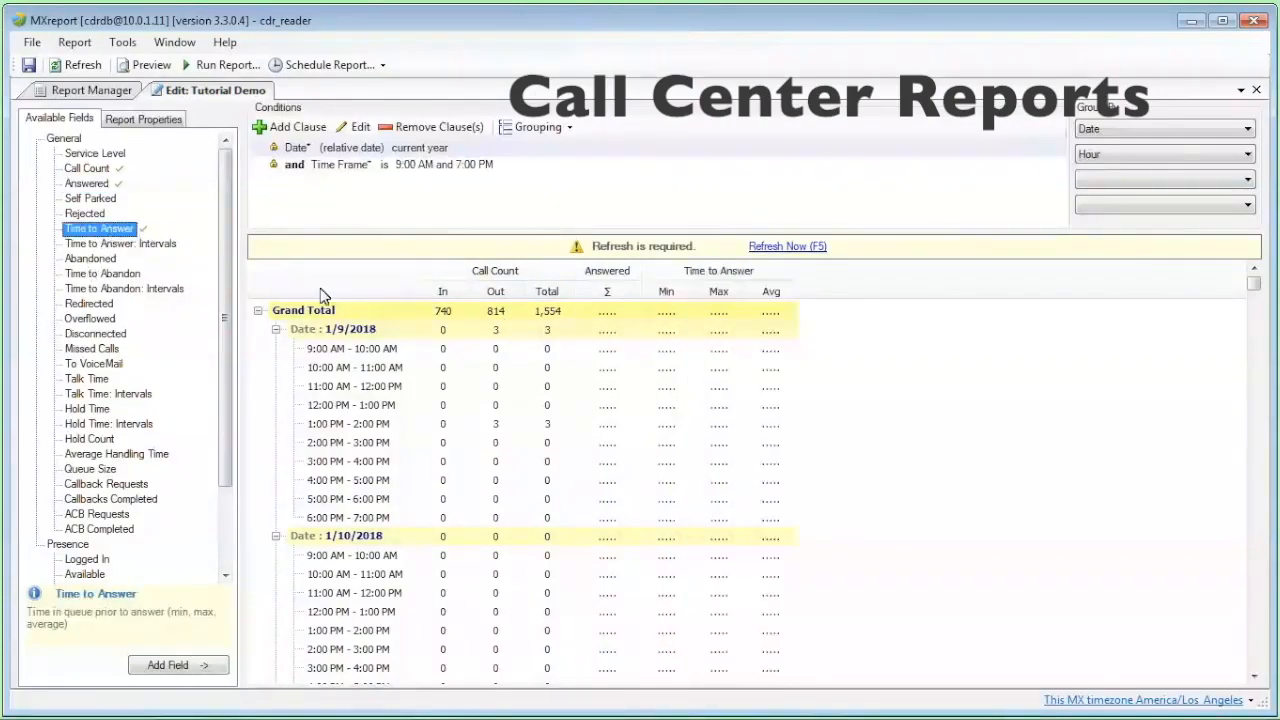
drag(123, 245, 853, 399)
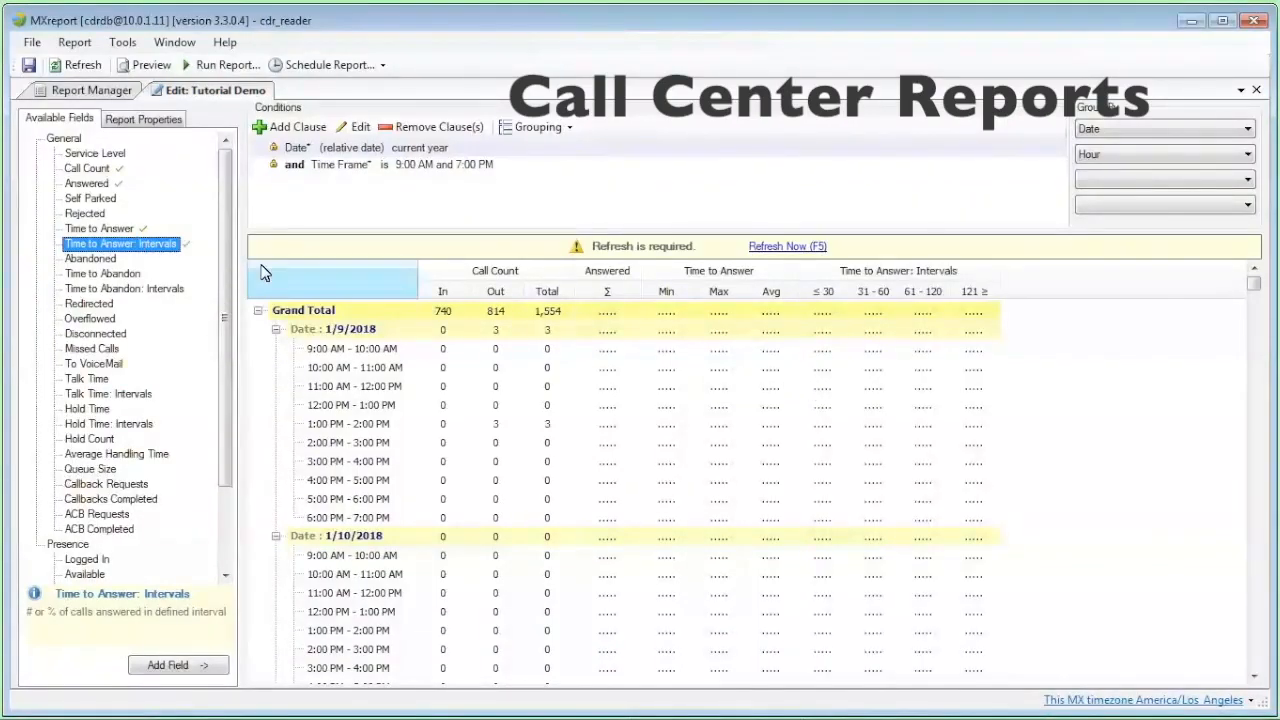
click(104, 261)
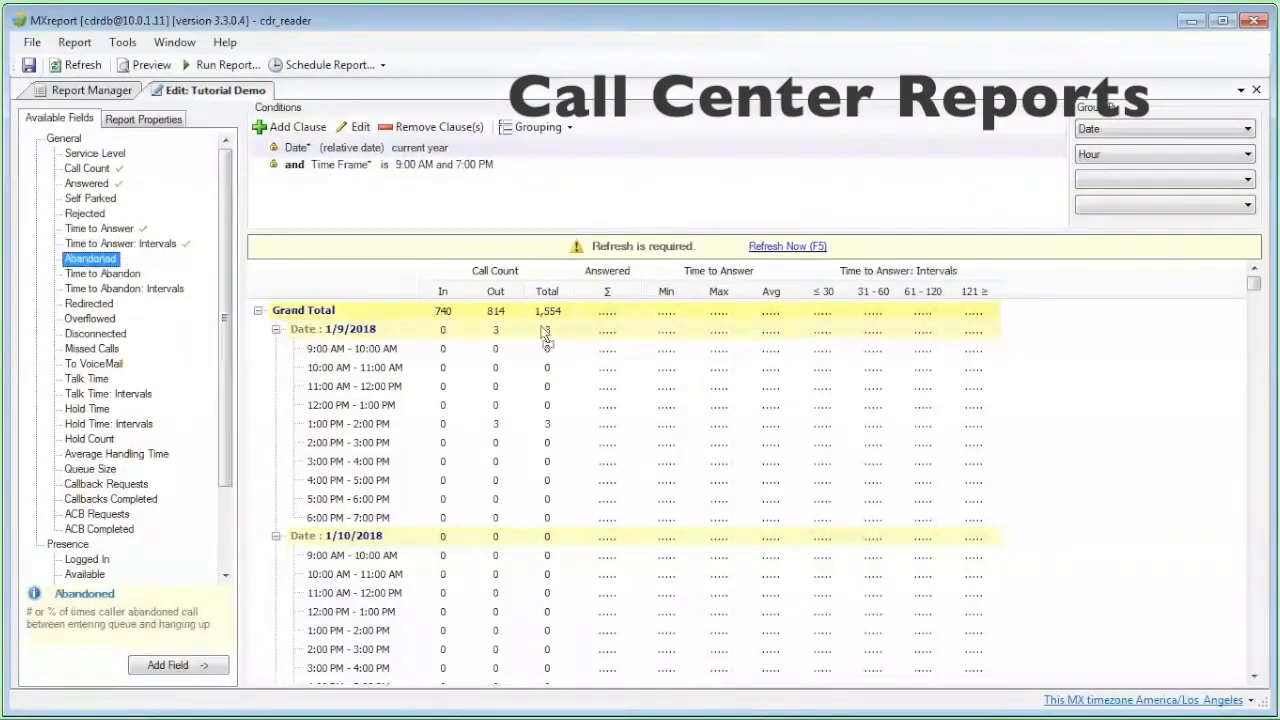
drag(1014, 420, 1018, 420)
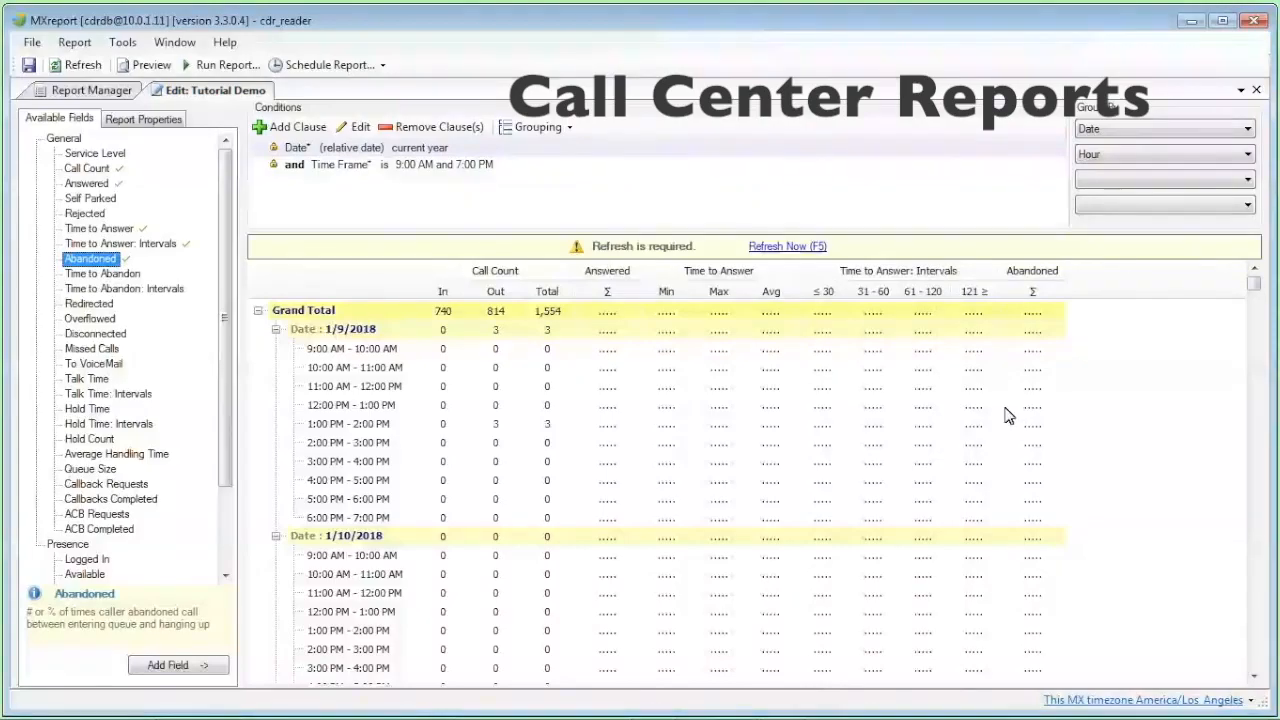
drag(130, 274, 1117, 410)
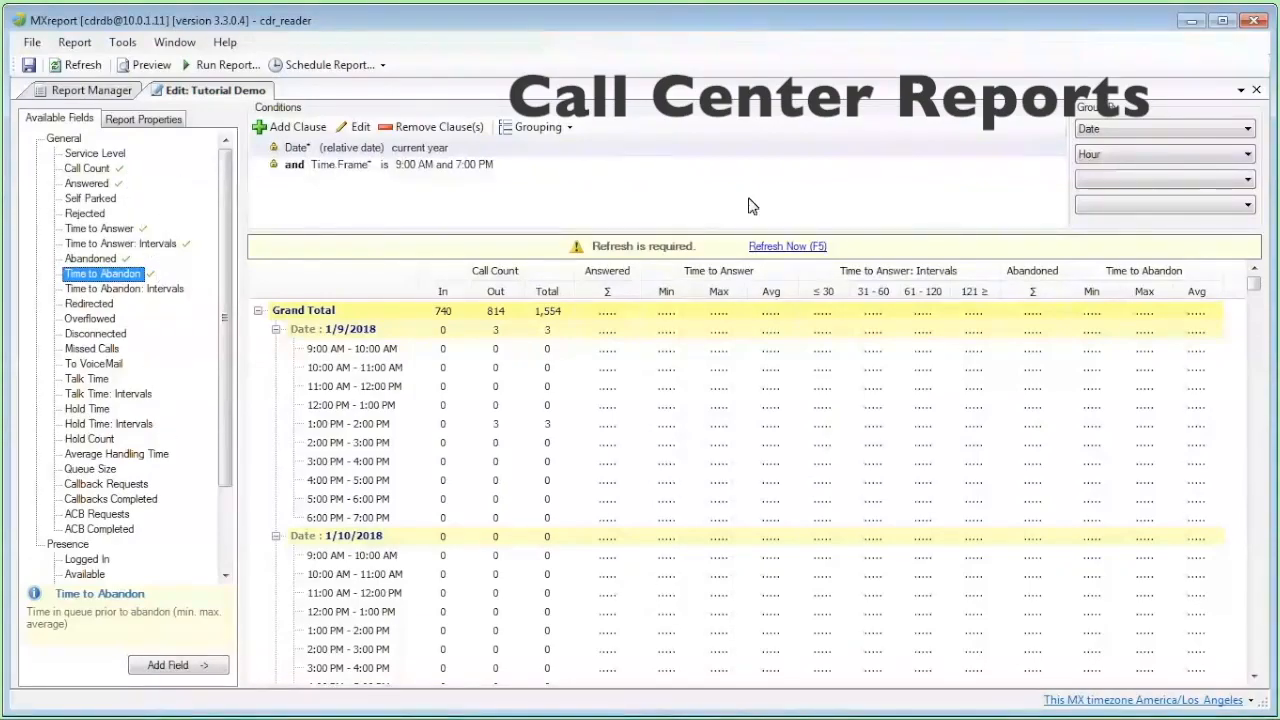
click(795, 247)
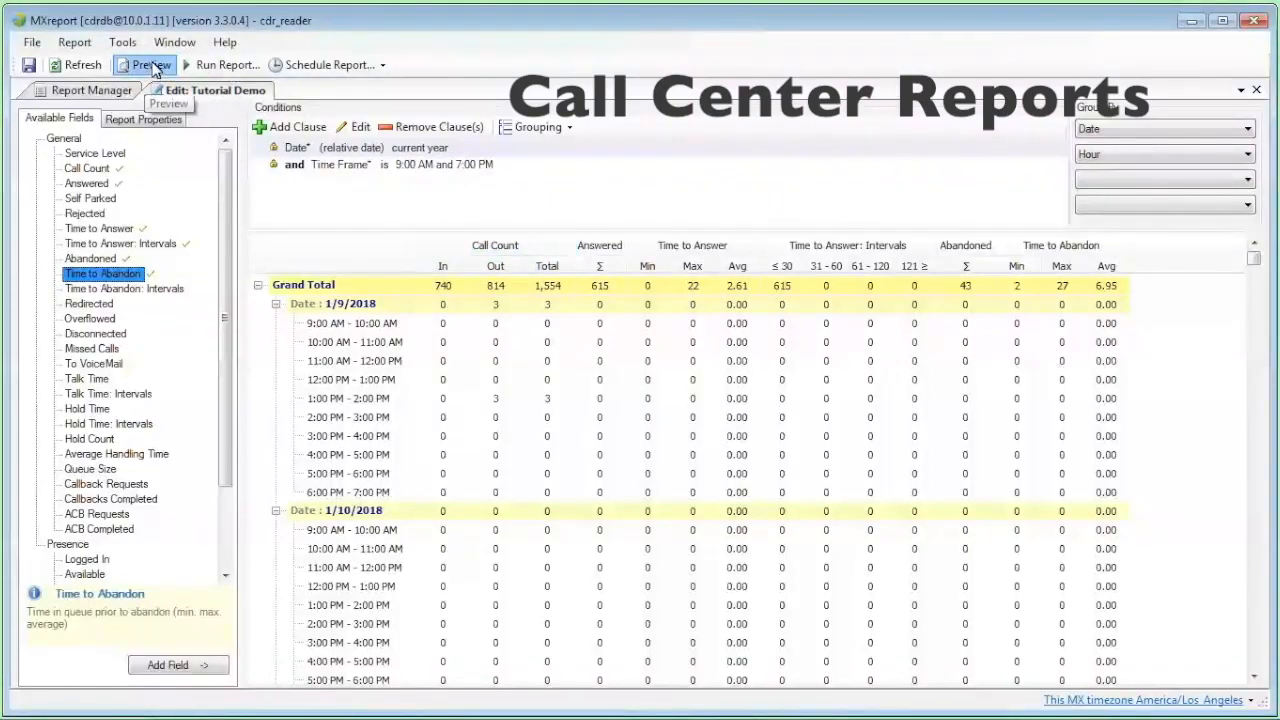
Preview the template's report and look through its first pages
click(150, 65)
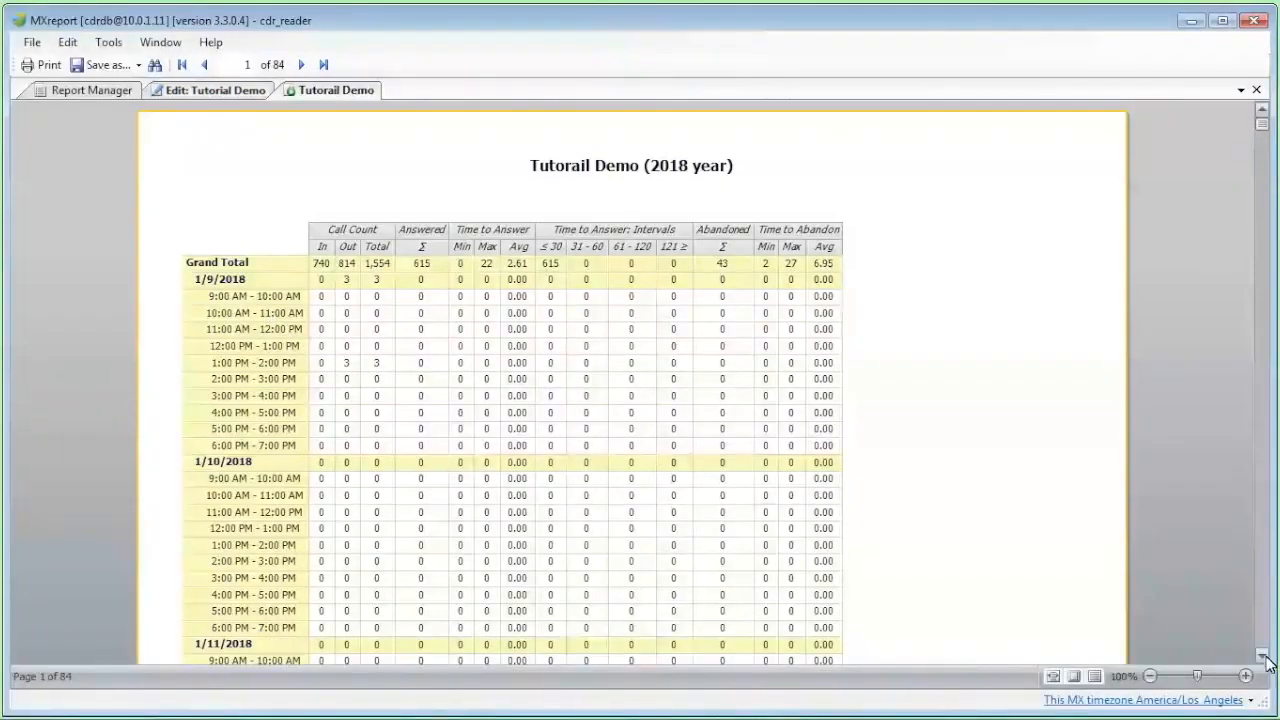
click(1262, 656)
click(1263, 657)
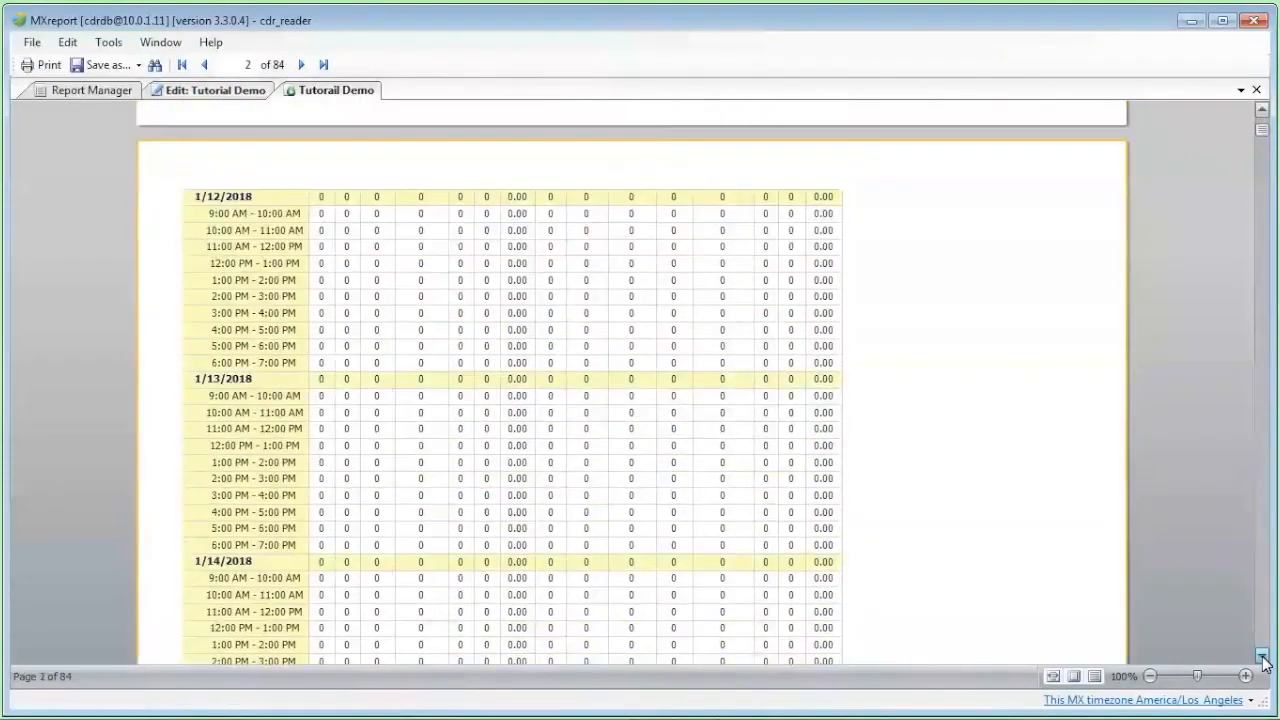
Look further through the previewed report's pages, return to the first page and close the preview
click(1263, 657)
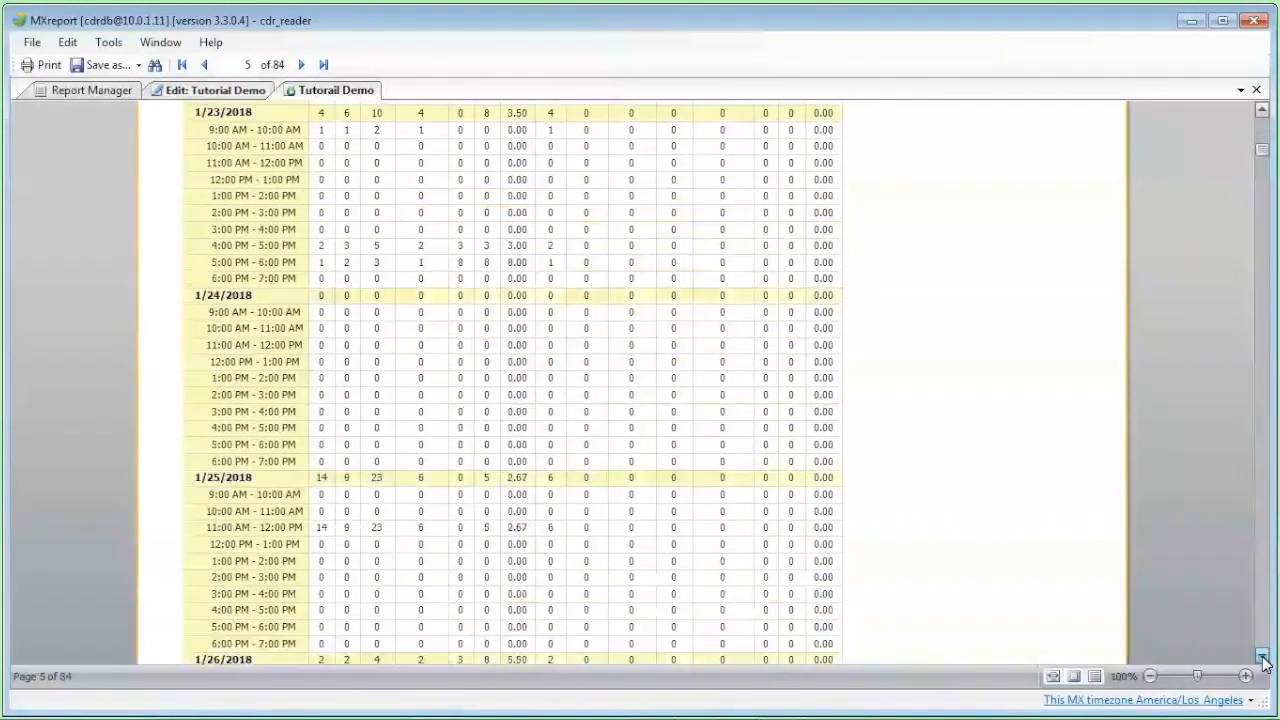
click(1263, 657)
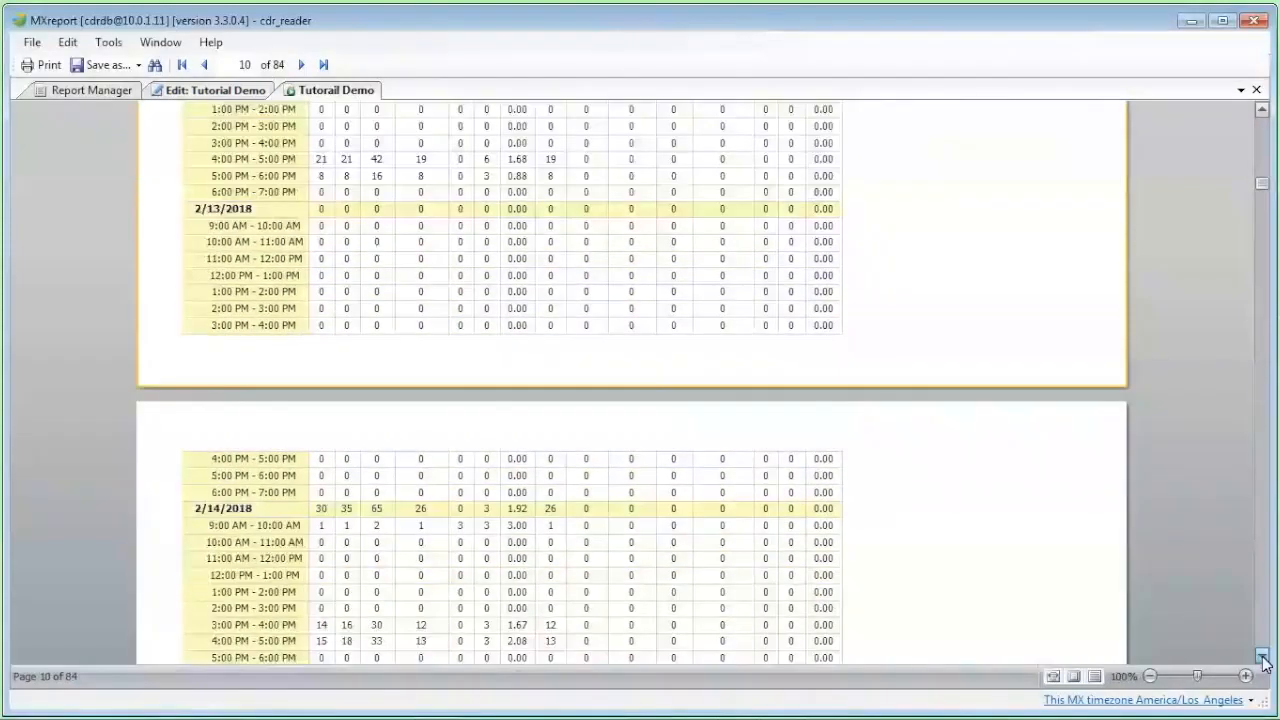
drag(1262, 188, 1262, 112)
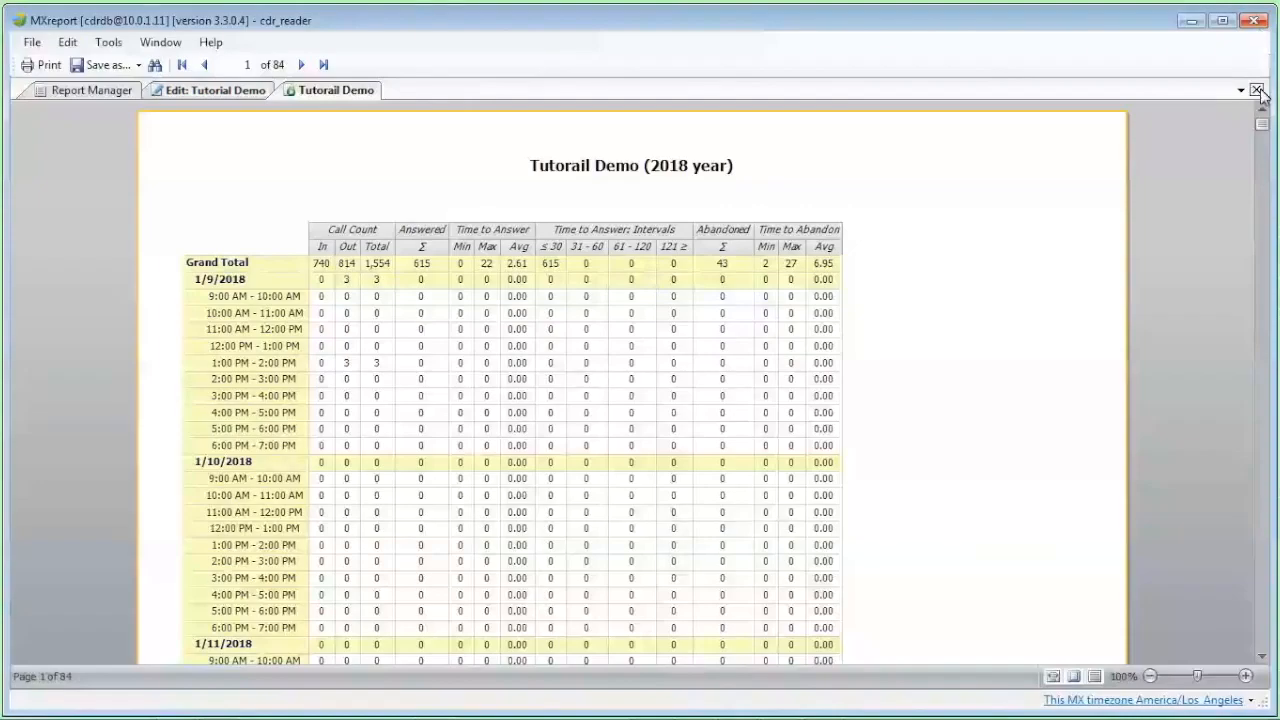
click(1256, 89)
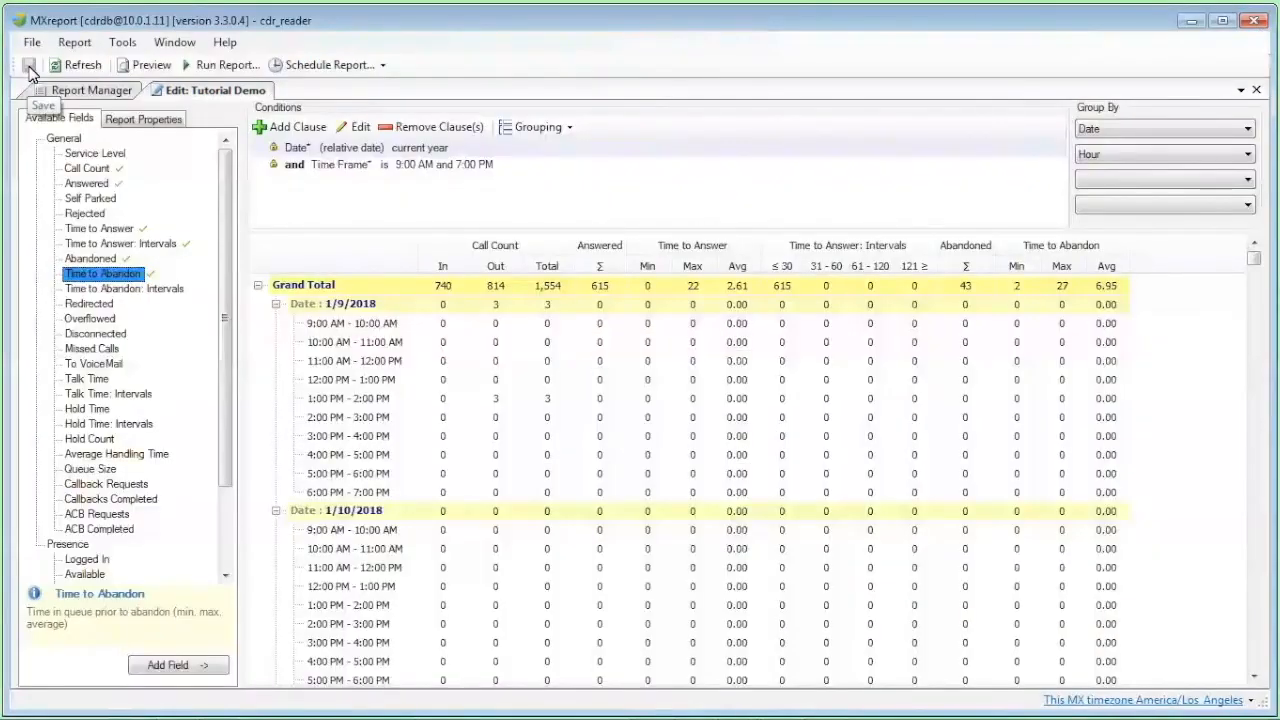
Review the template's report properties, including the report title, page orientation and available chart types
click(155, 127)
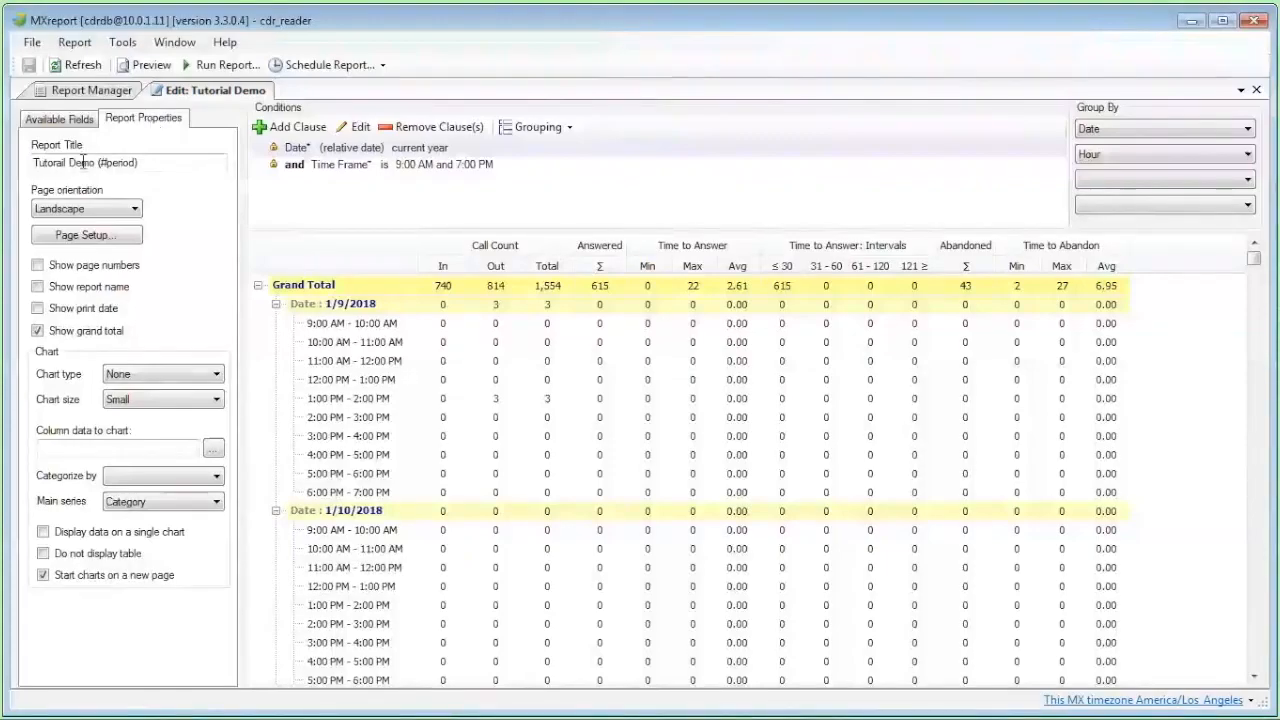
drag(98, 163, 33, 164)
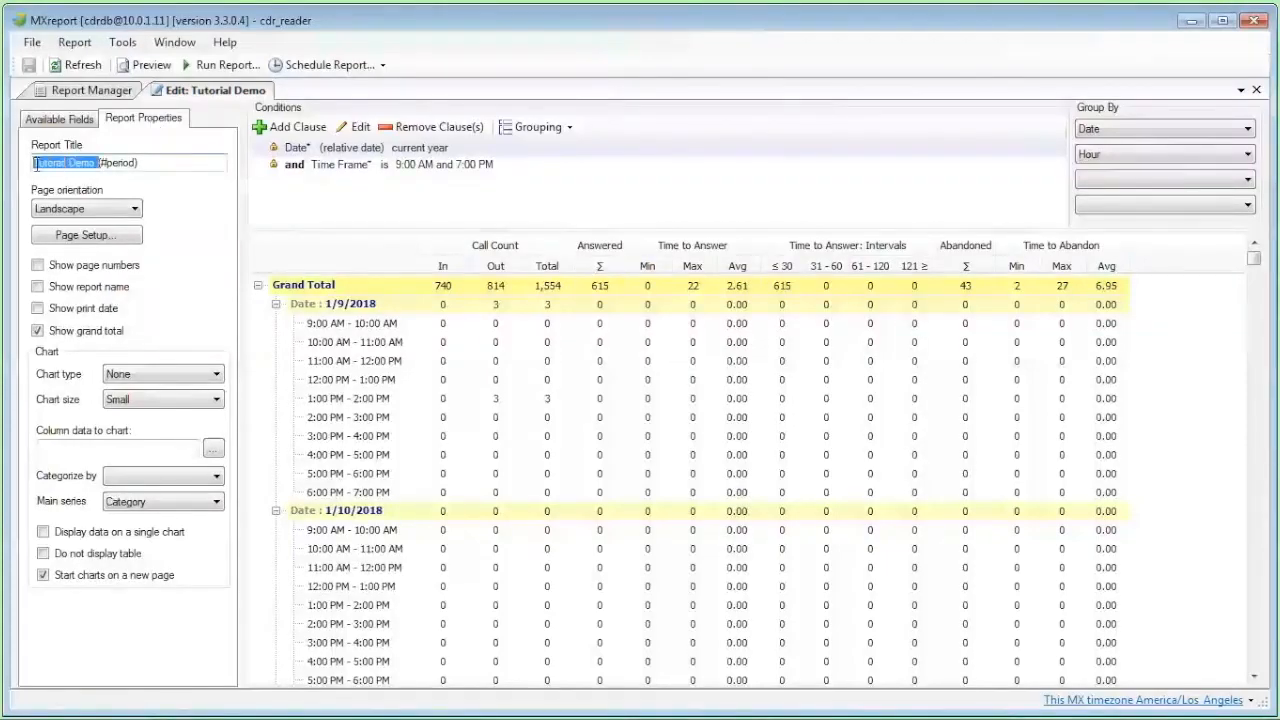
click(136, 216)
click(230, 203)
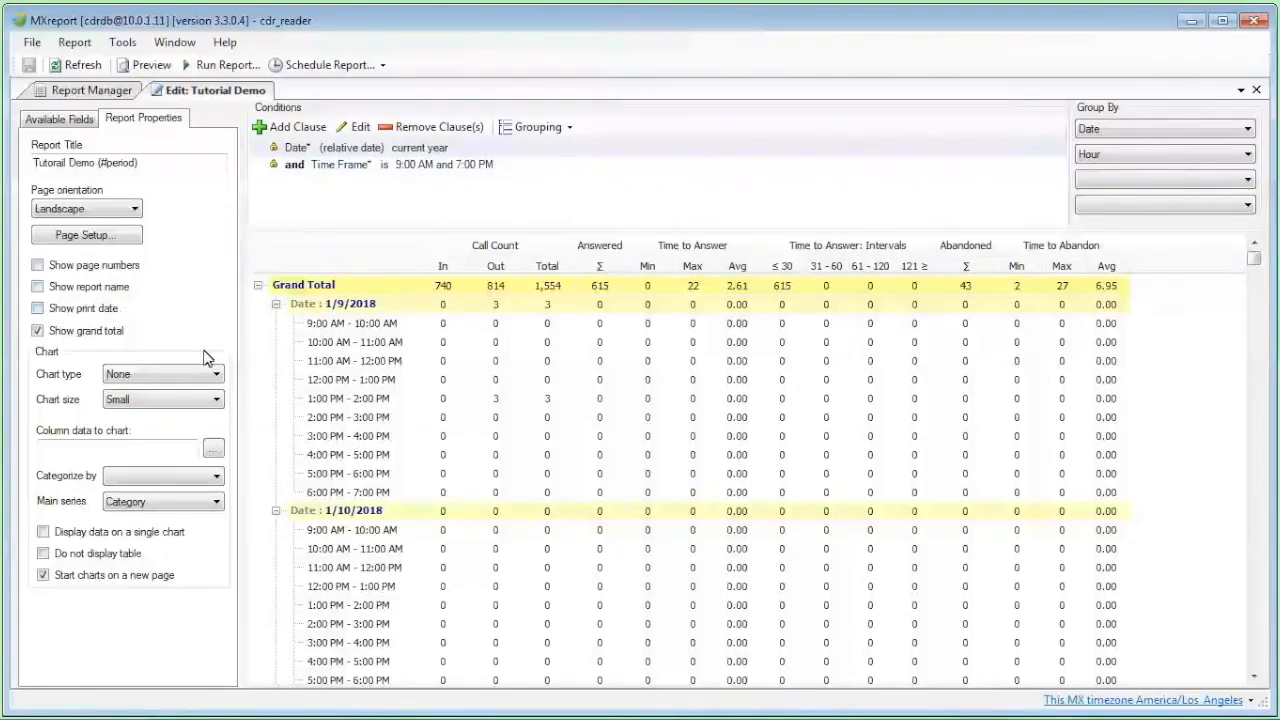
click(196, 378)
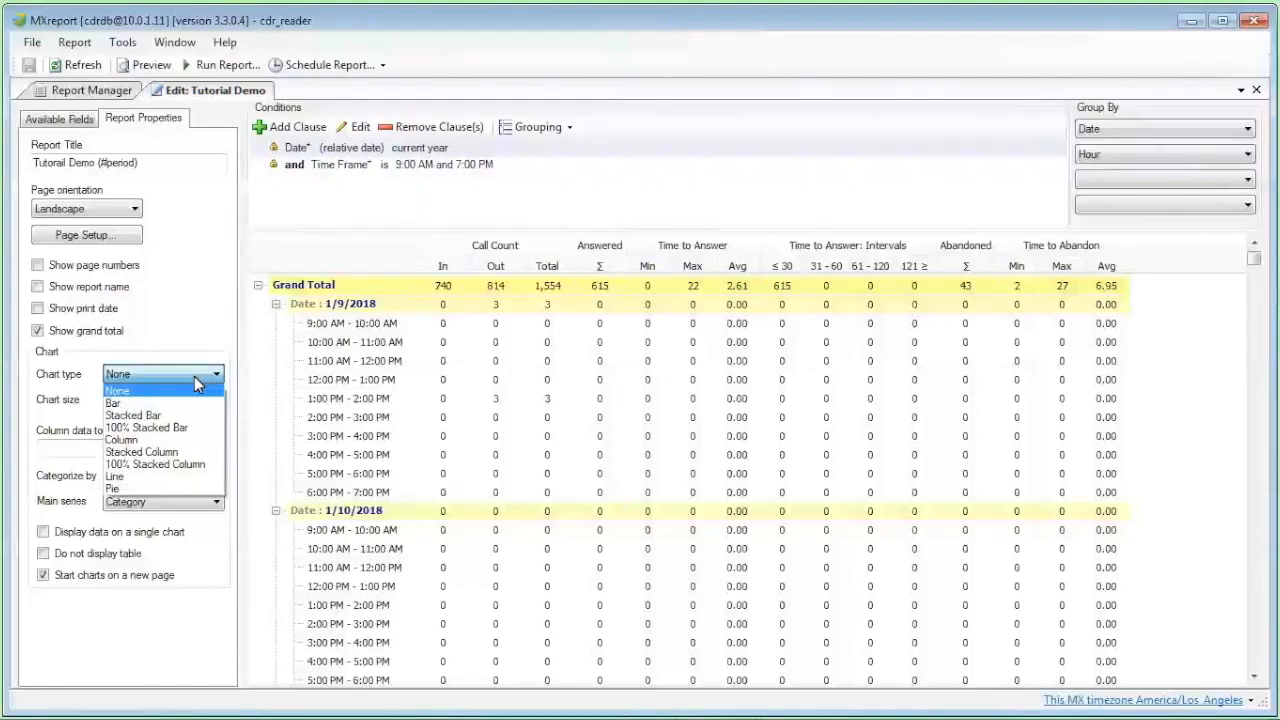
click(186, 335)
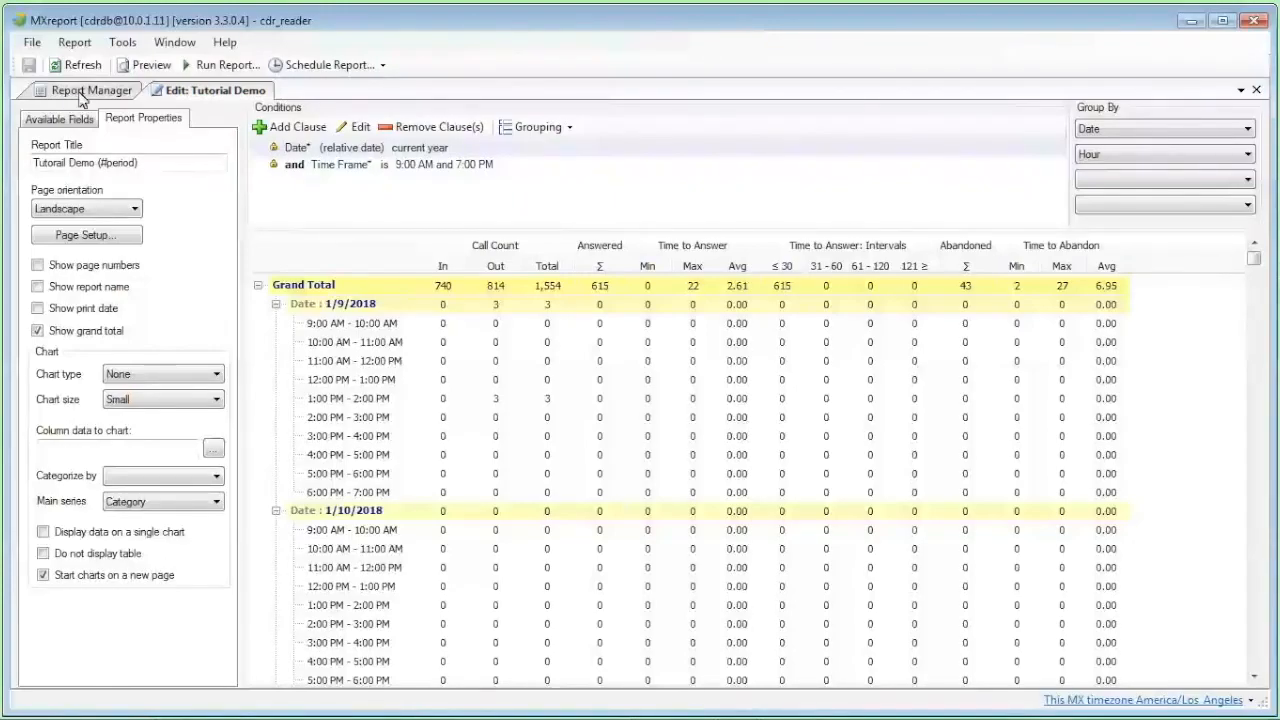
Start a new scheduled task for this report and name it "Weekly Reports"
click(309, 66)
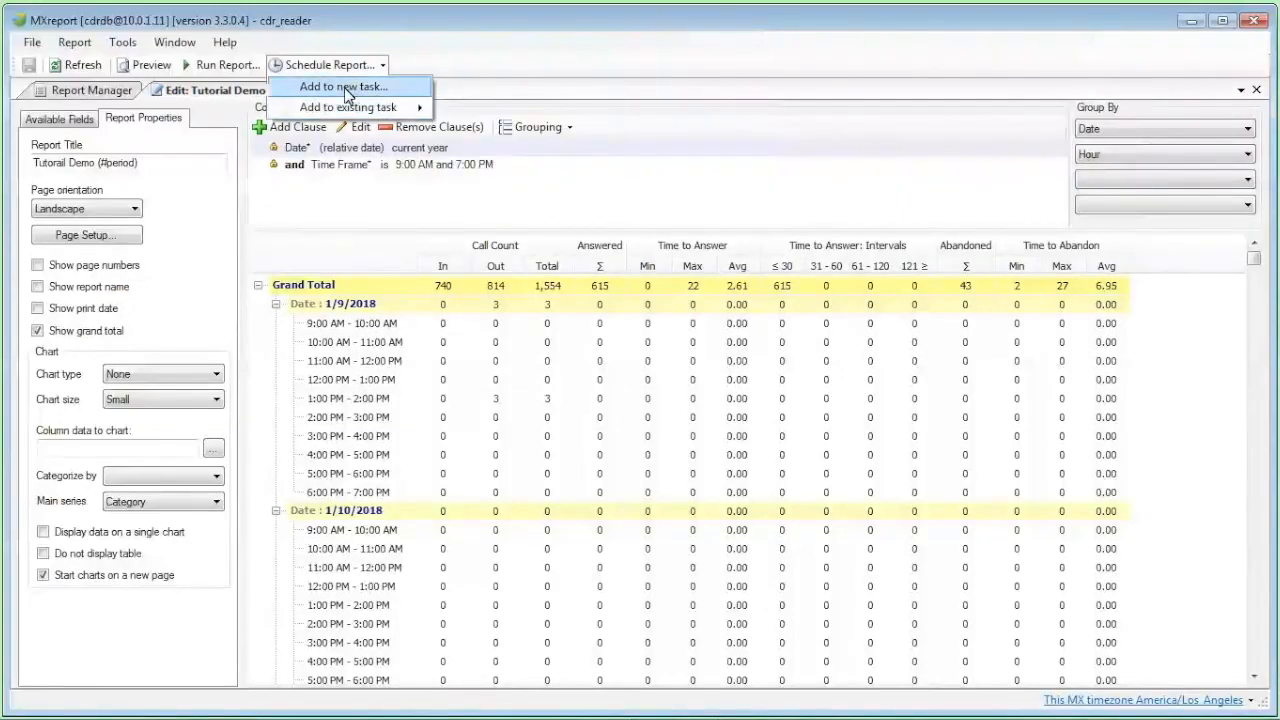
click(345, 88)
drag(581, 108, 484, 103)
text(W)
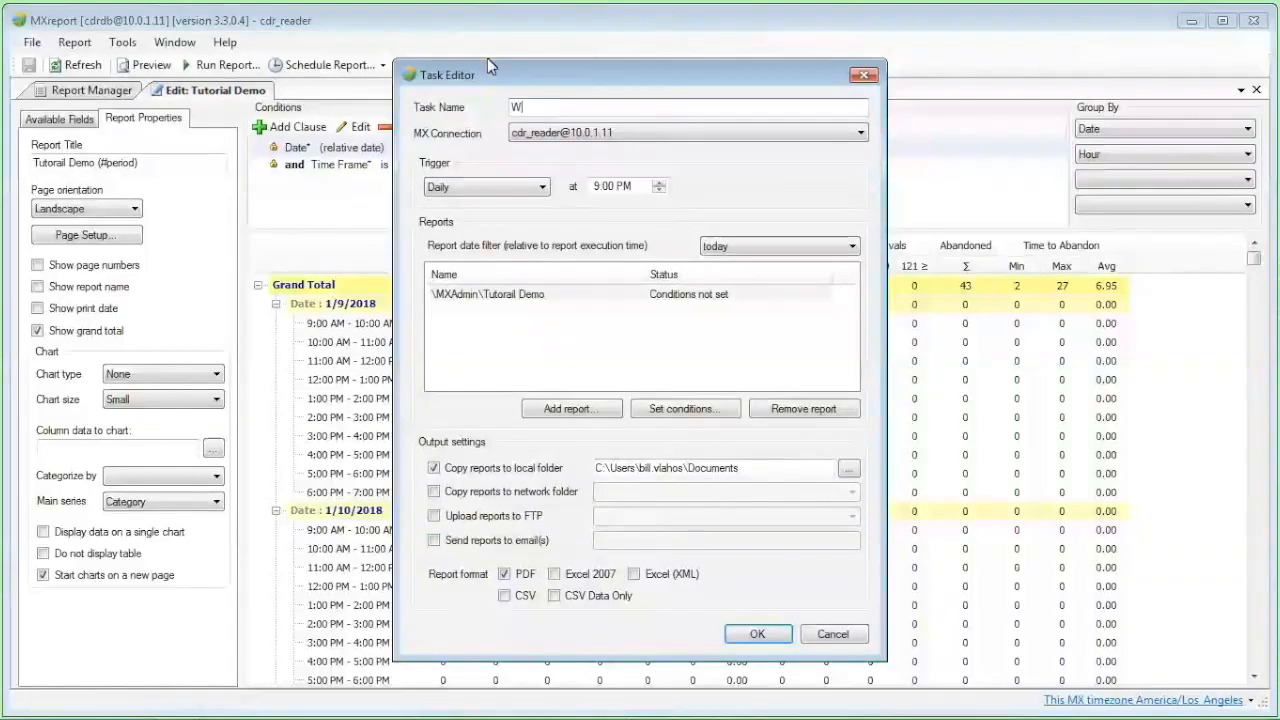
text(eekly Reports)
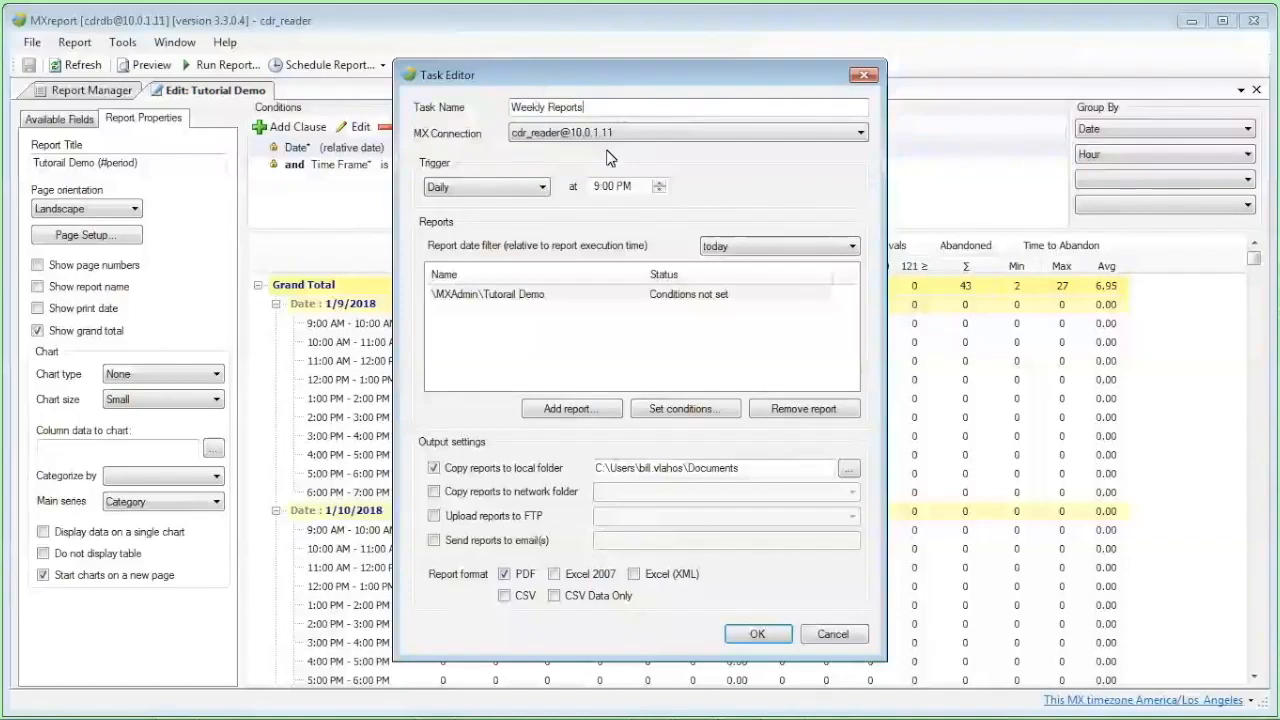
Try the task's monthly trigger options and set the trigger to Weekly on Friday at 11:00 PM
click(490, 195)
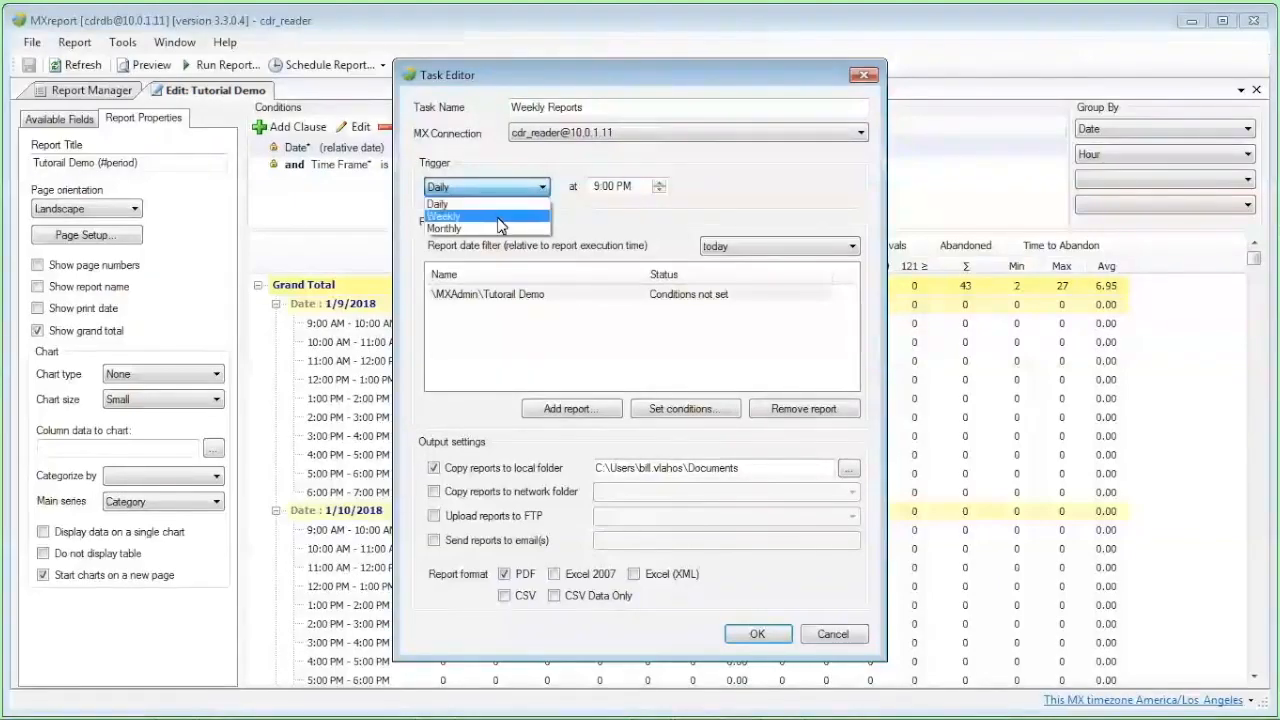
click(483, 216)
click(512, 190)
click(488, 226)
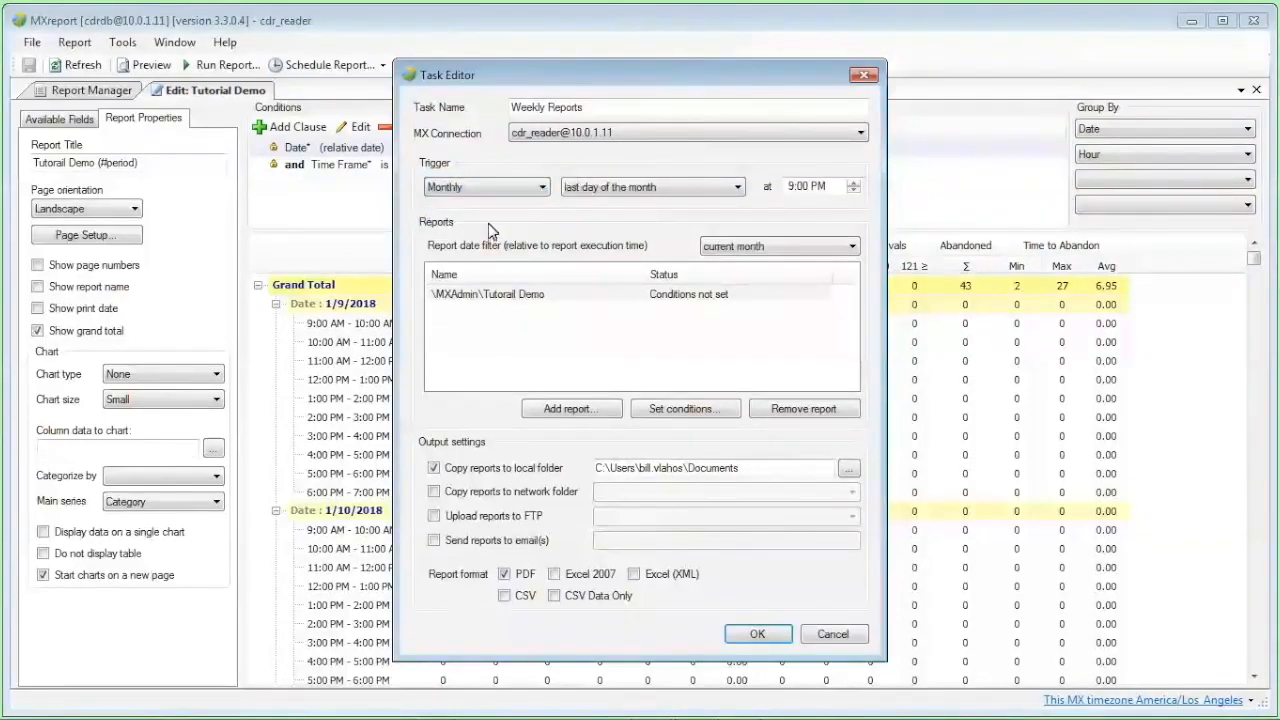
click(725, 192)
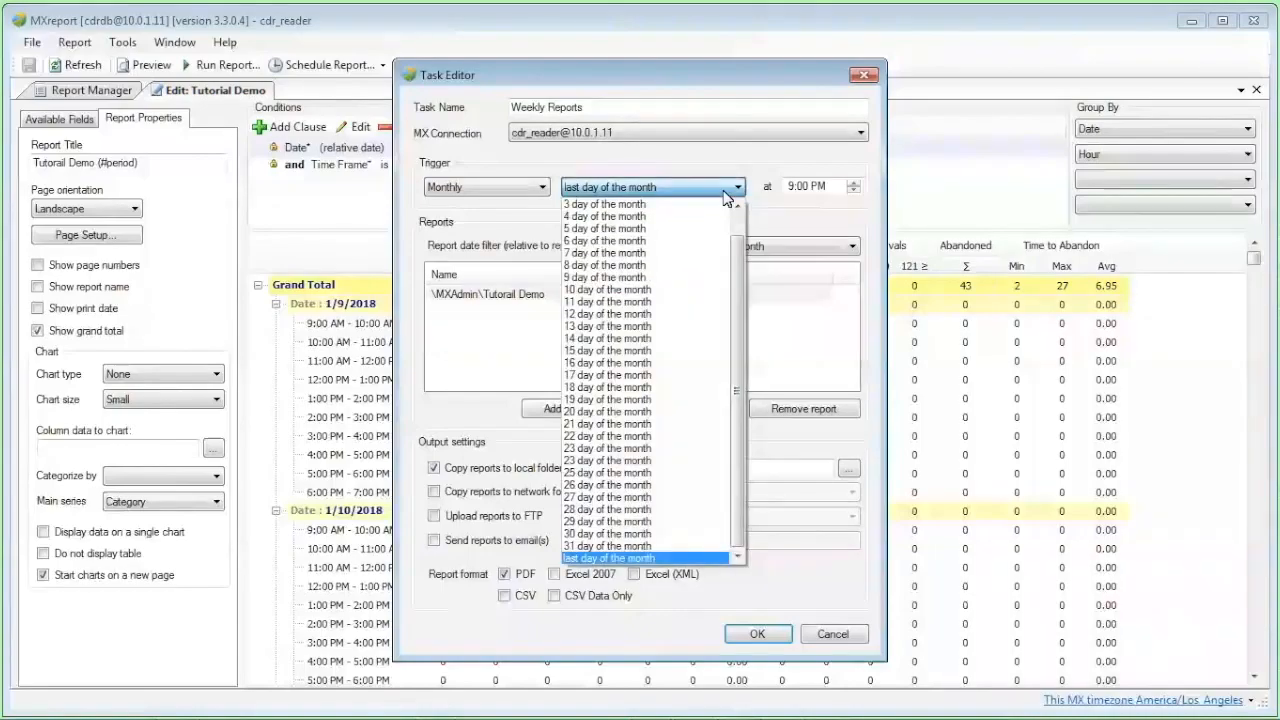
click(484, 189)
click(481, 190)
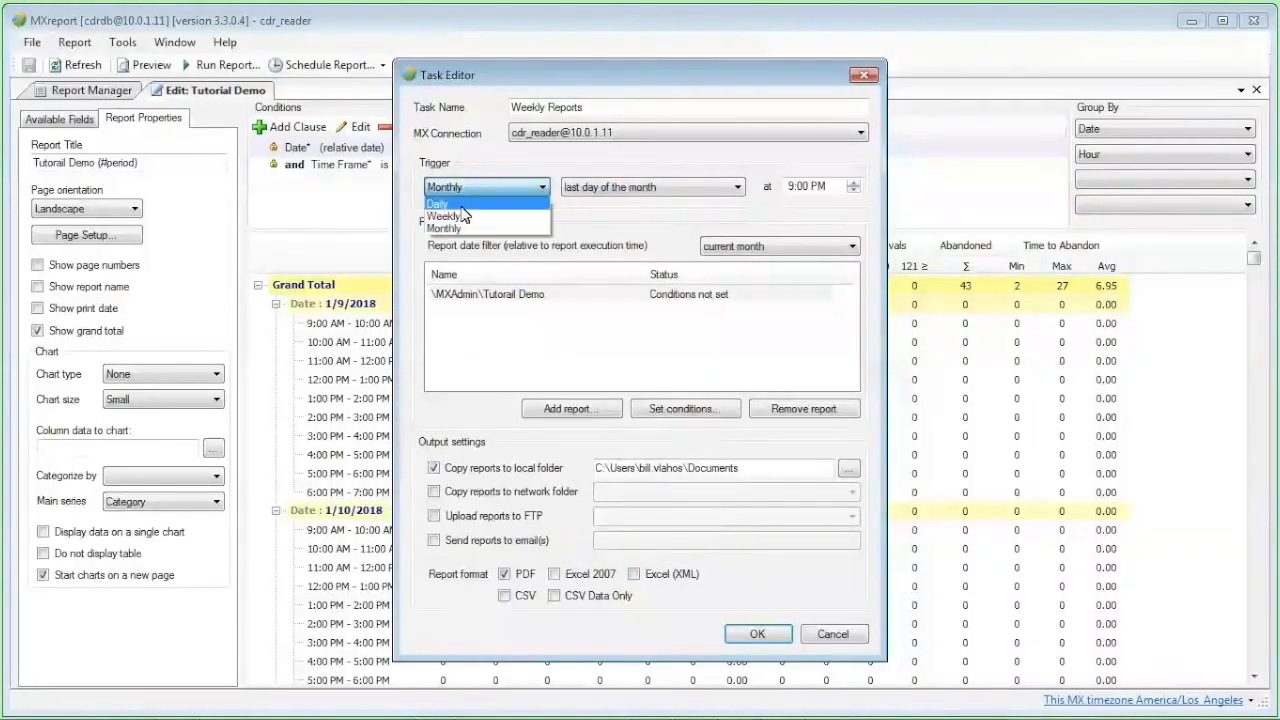
click(443, 216)
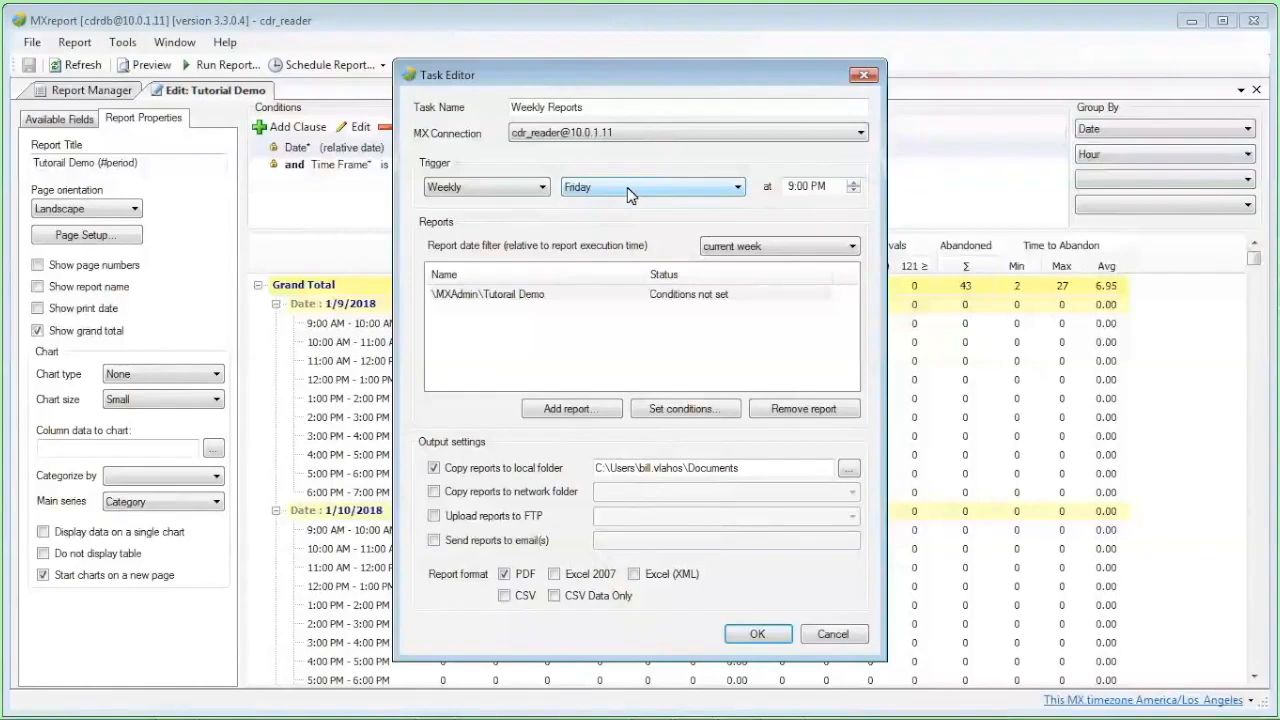
click(796, 187)
click(855, 182)
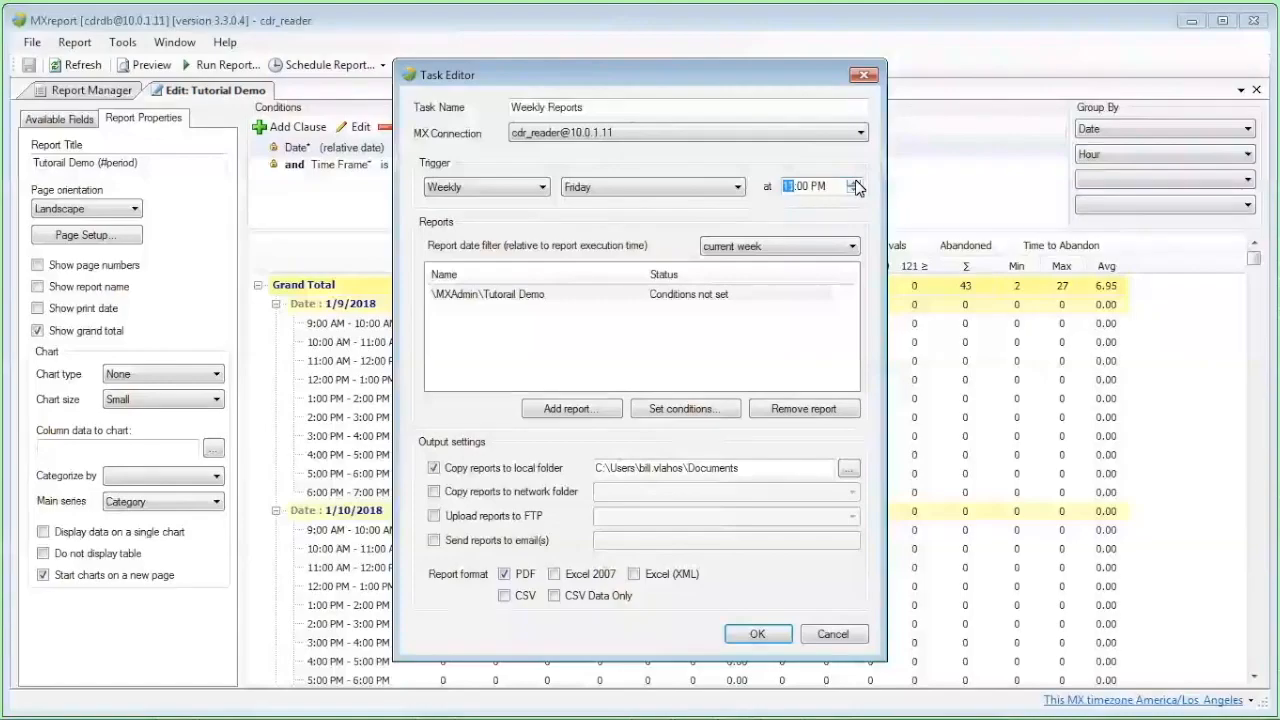
Enable sending the scheduled report by email and add Excel 2007 as an output format
click(491, 300)
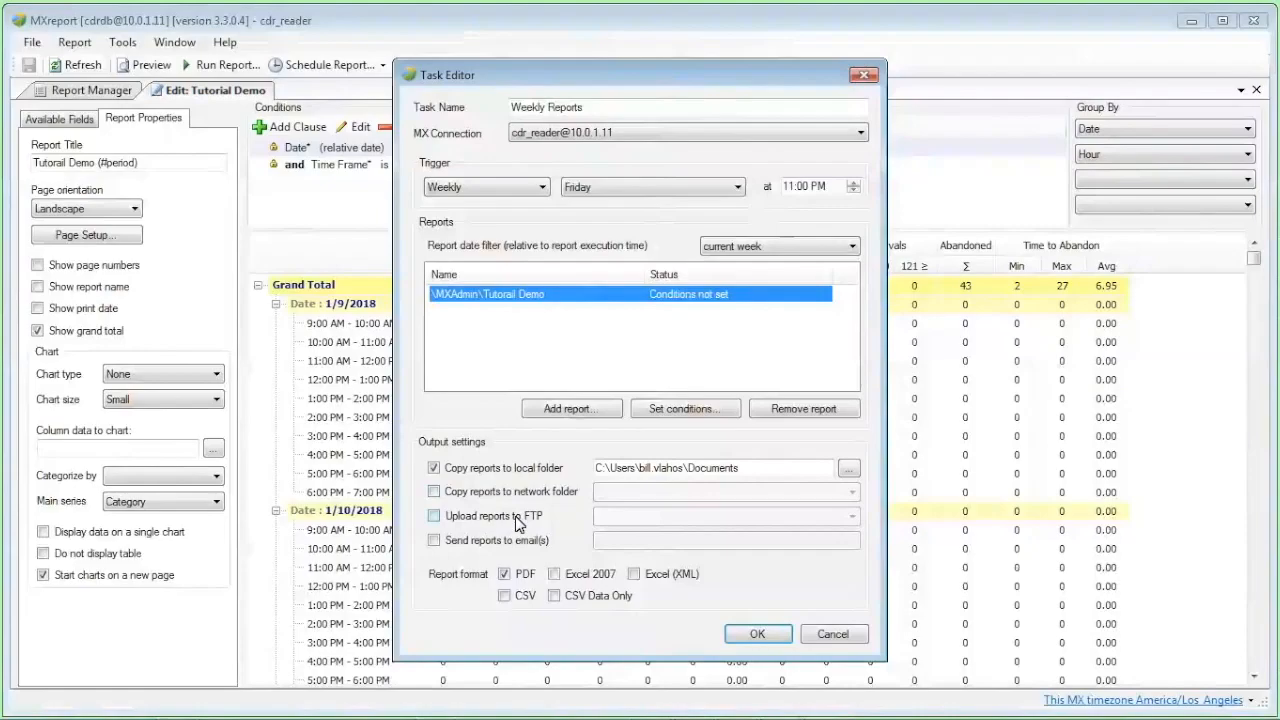
click(435, 541)
click(608, 541)
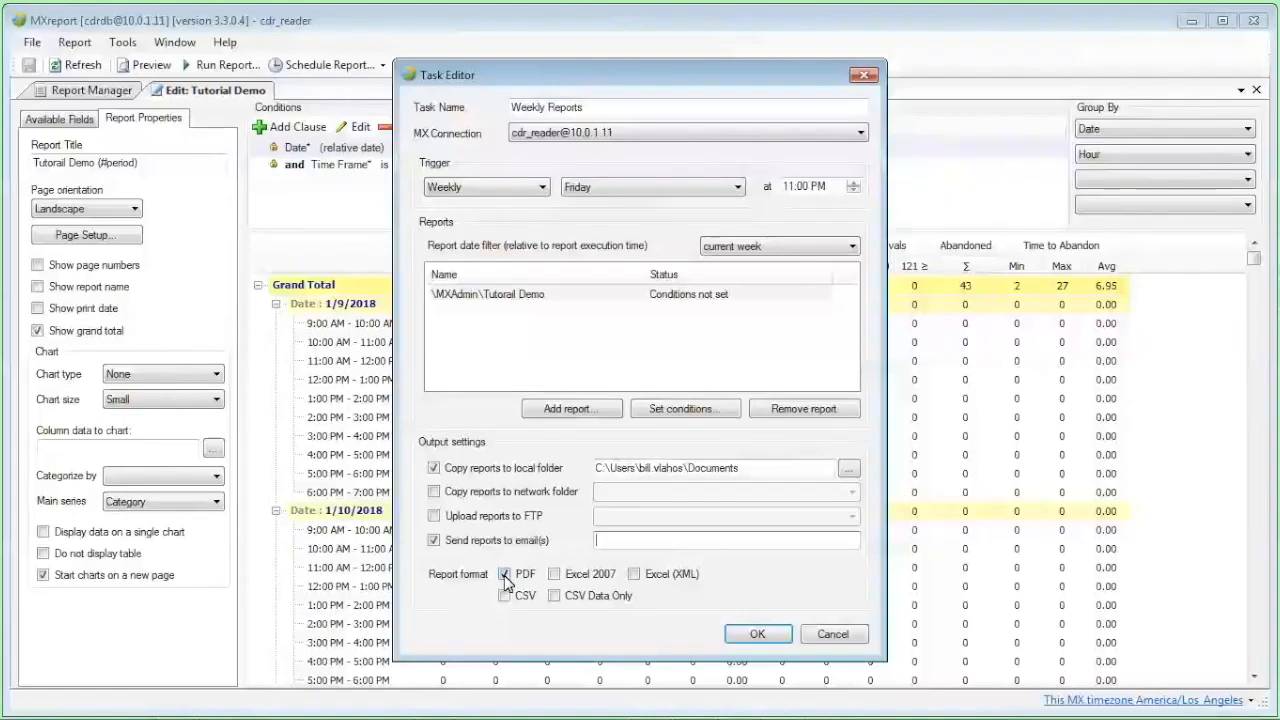
click(555, 575)
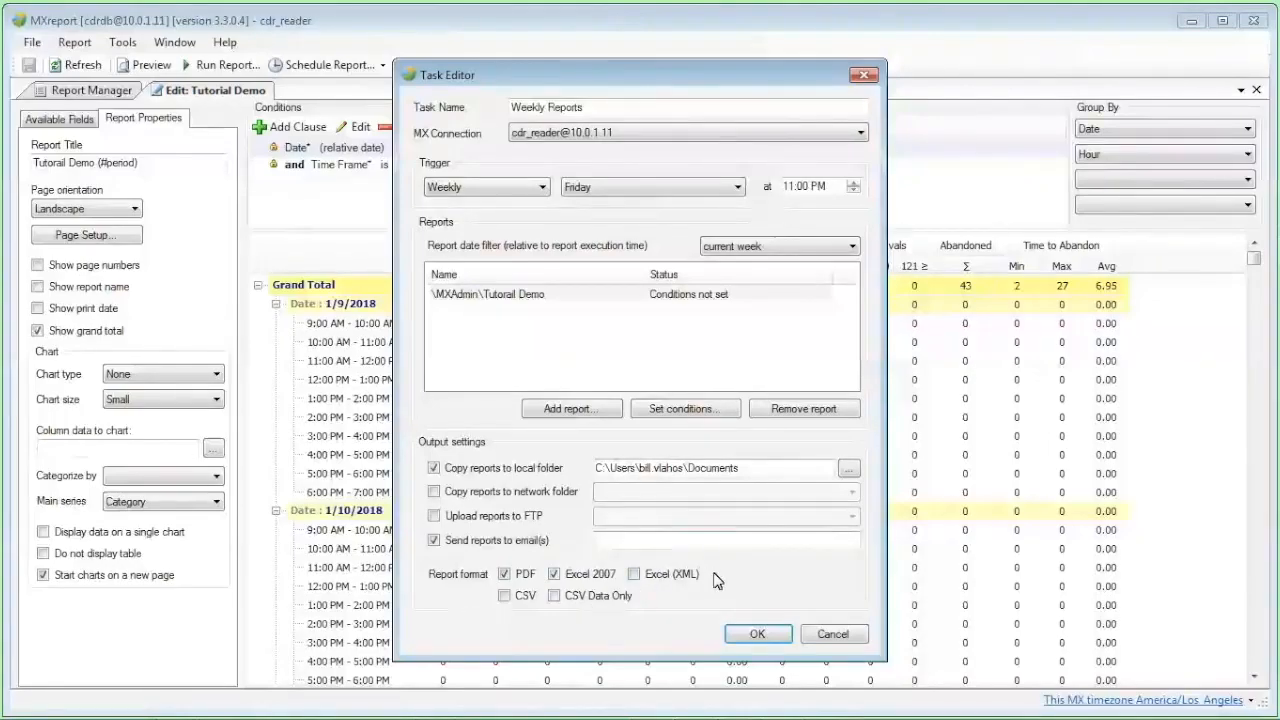
Set the scheduled report's Time Frame condition to 9:00 AM and 7:00 PM, and discard the task
double_click(680, 298)
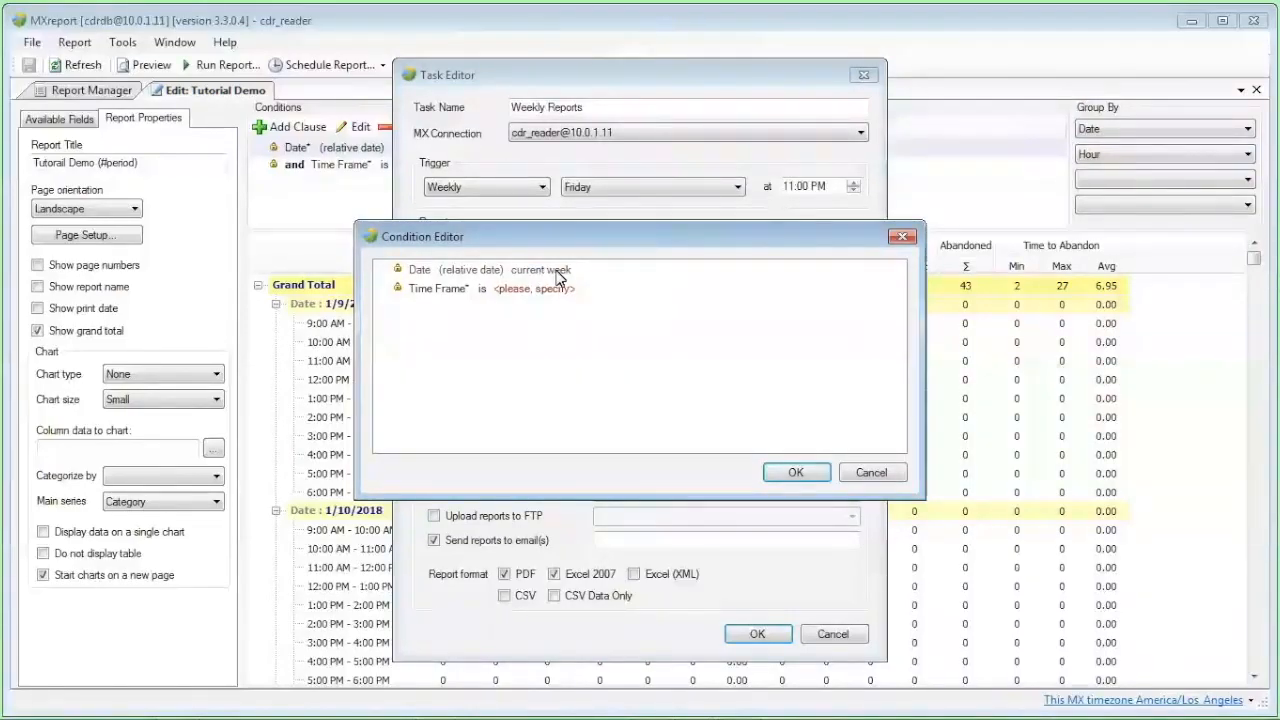
double_click(557, 274)
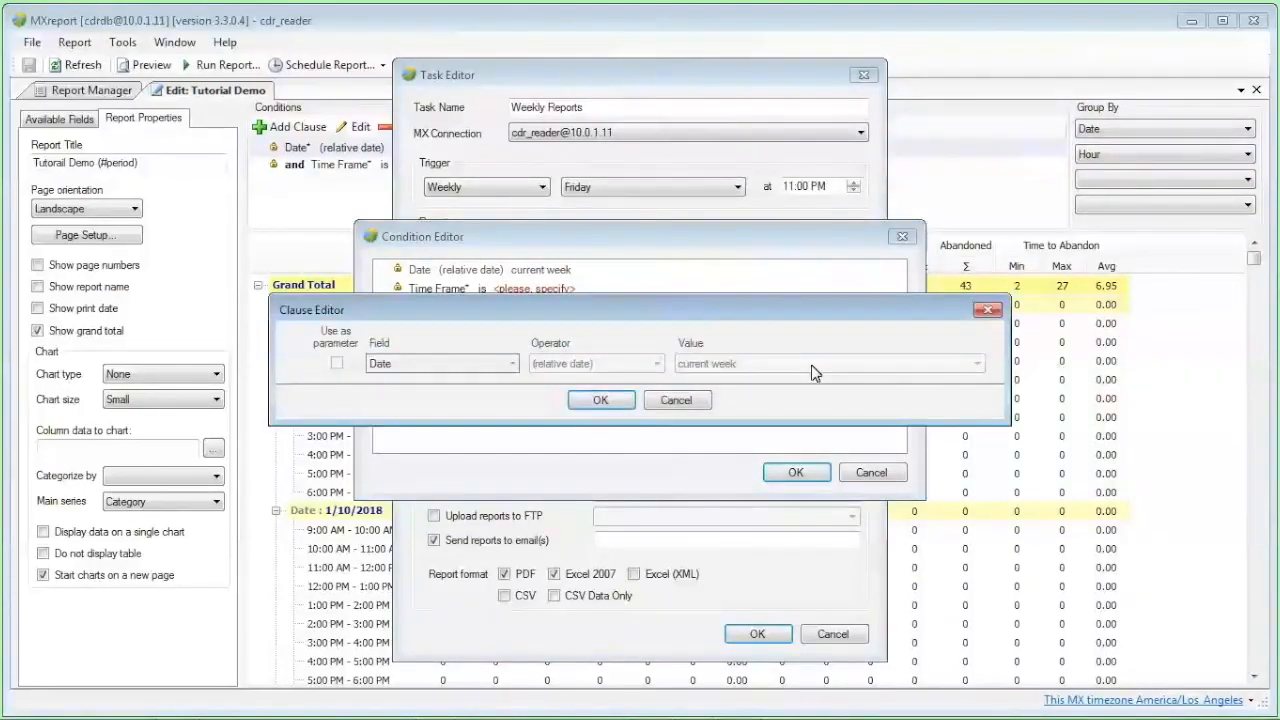
click(676, 400)
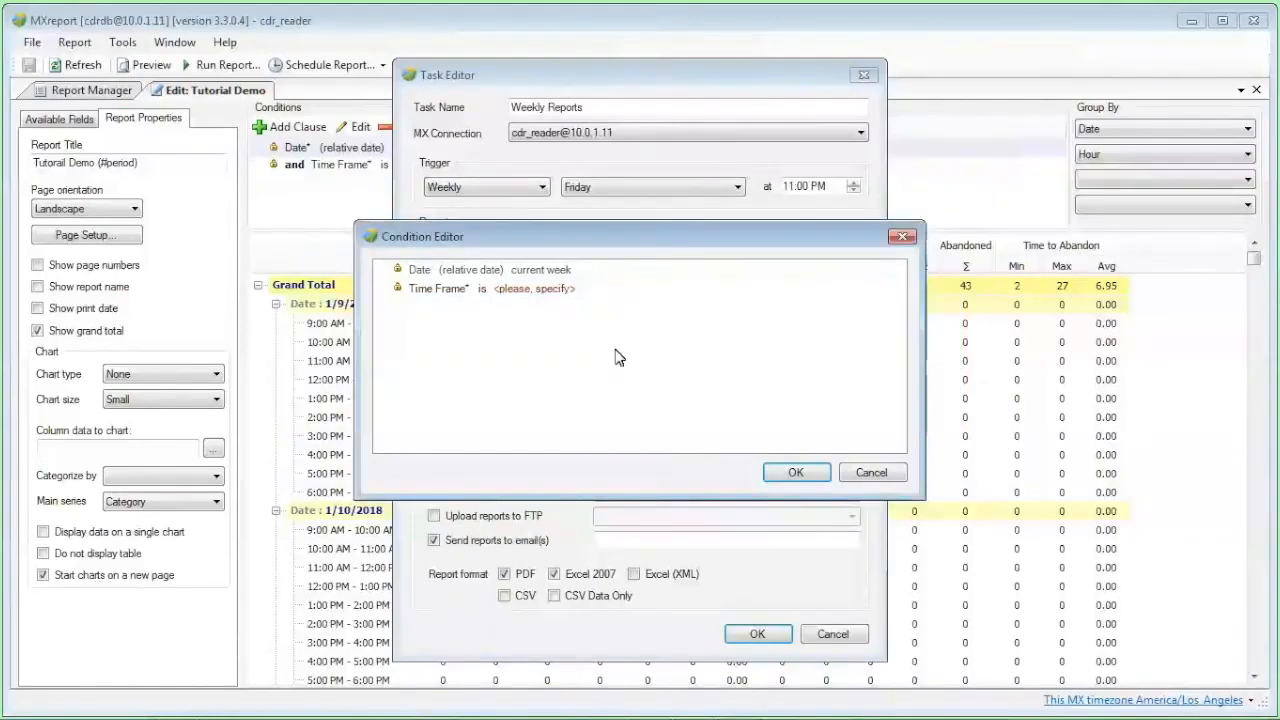
double_click(521, 291)
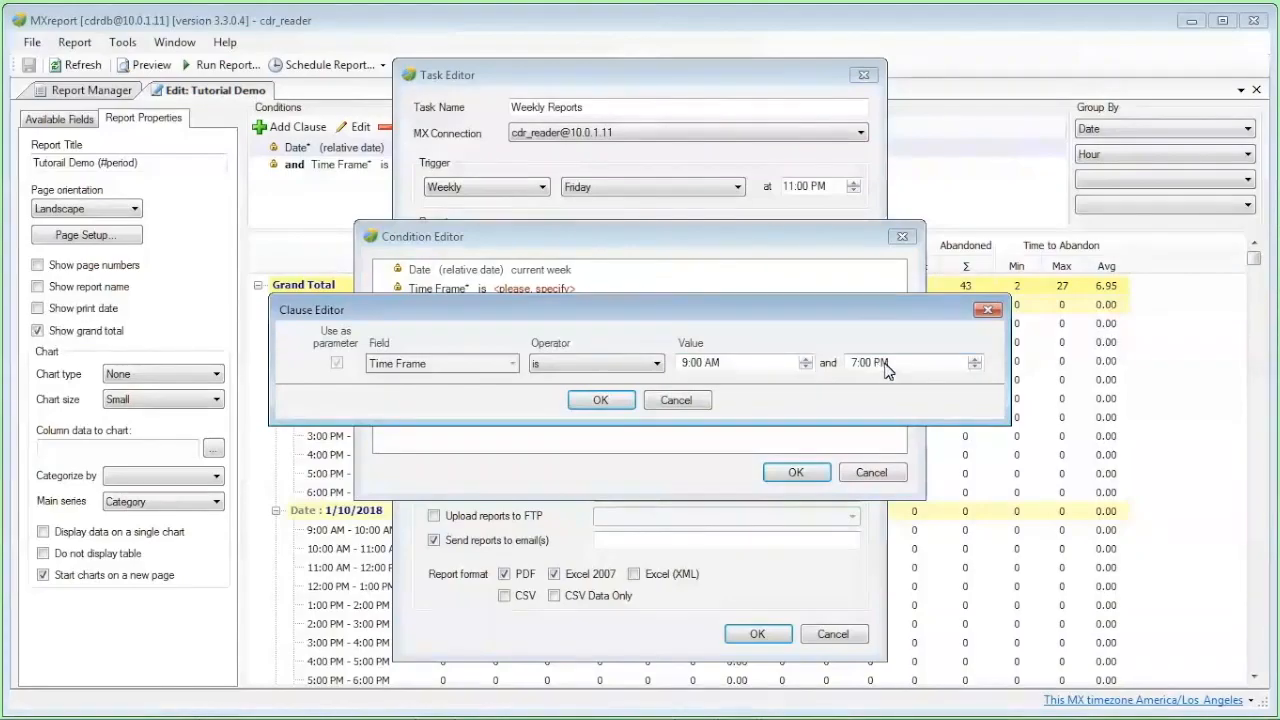
click(600, 401)
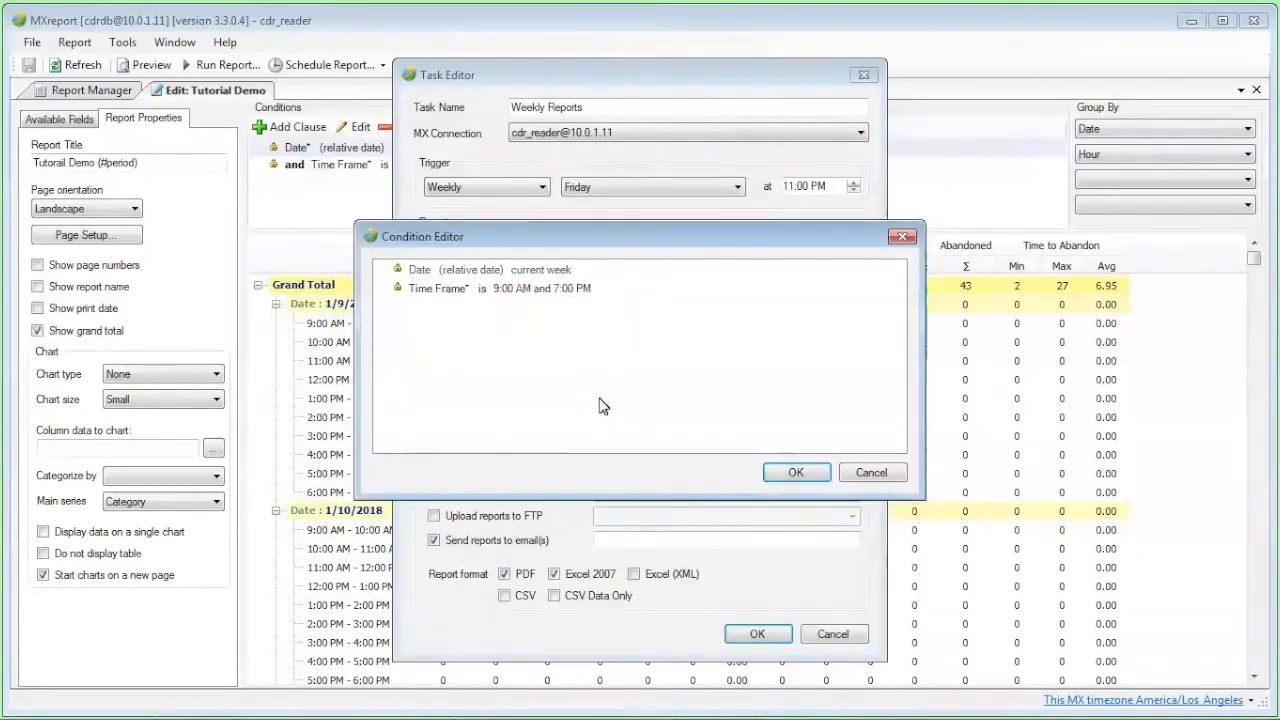
click(796, 472)
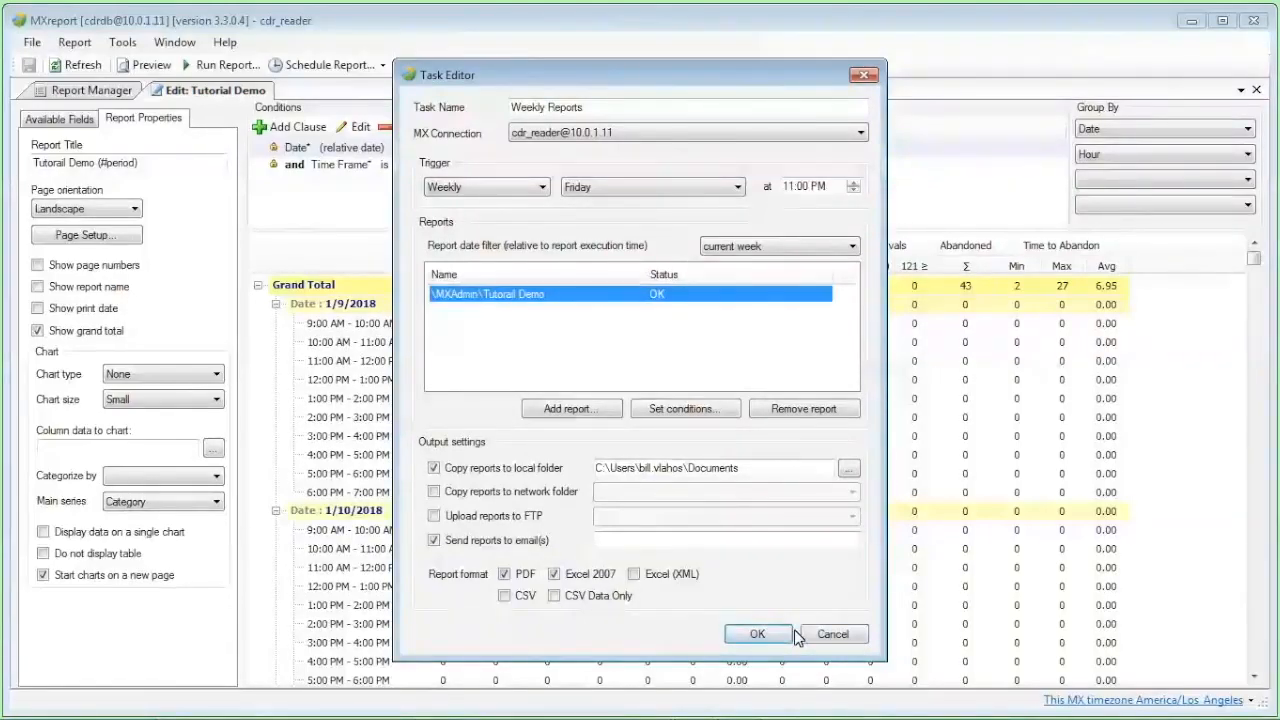
click(829, 634)
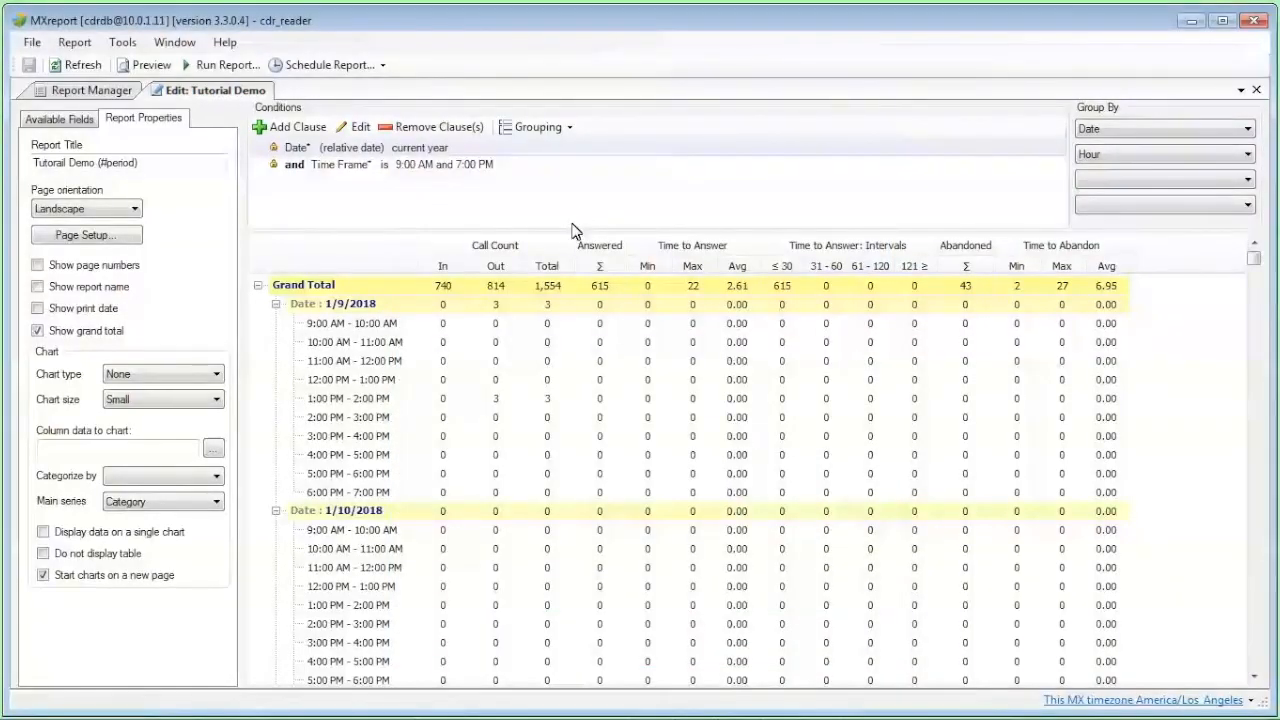
Review the template's available fields and Group By options, and close the template editor
click(72, 120)
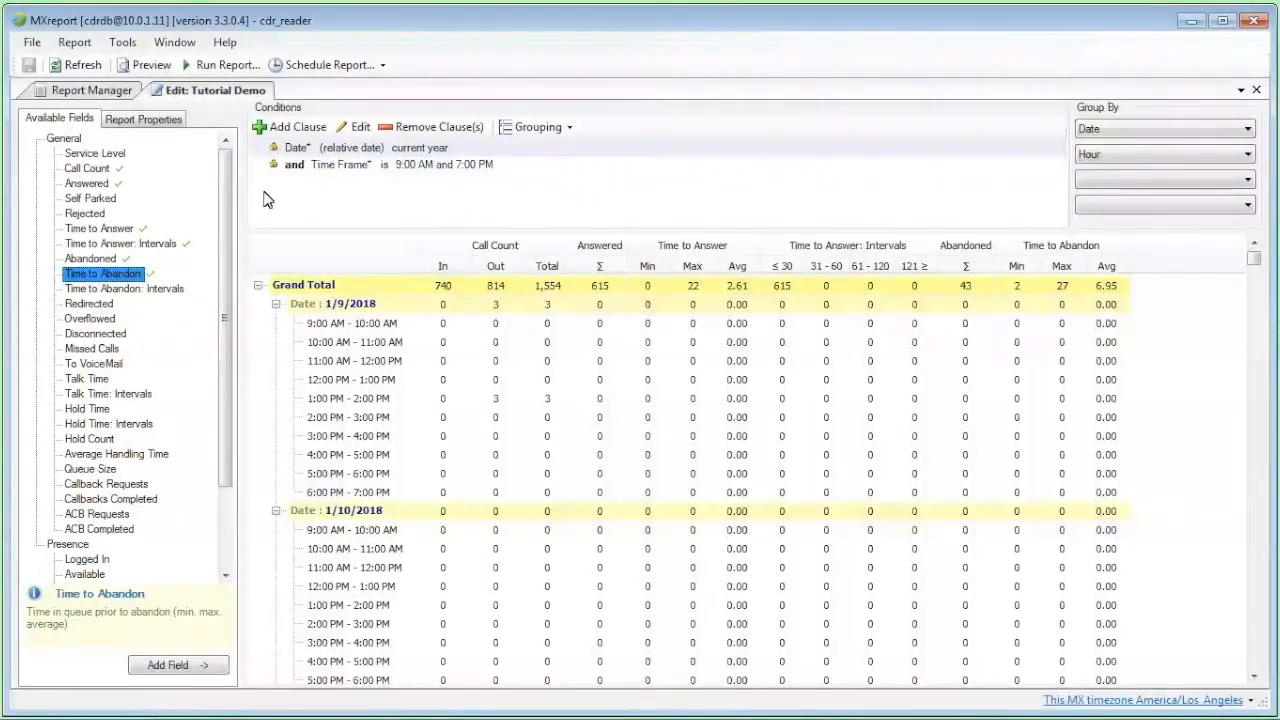
click(1120, 133)
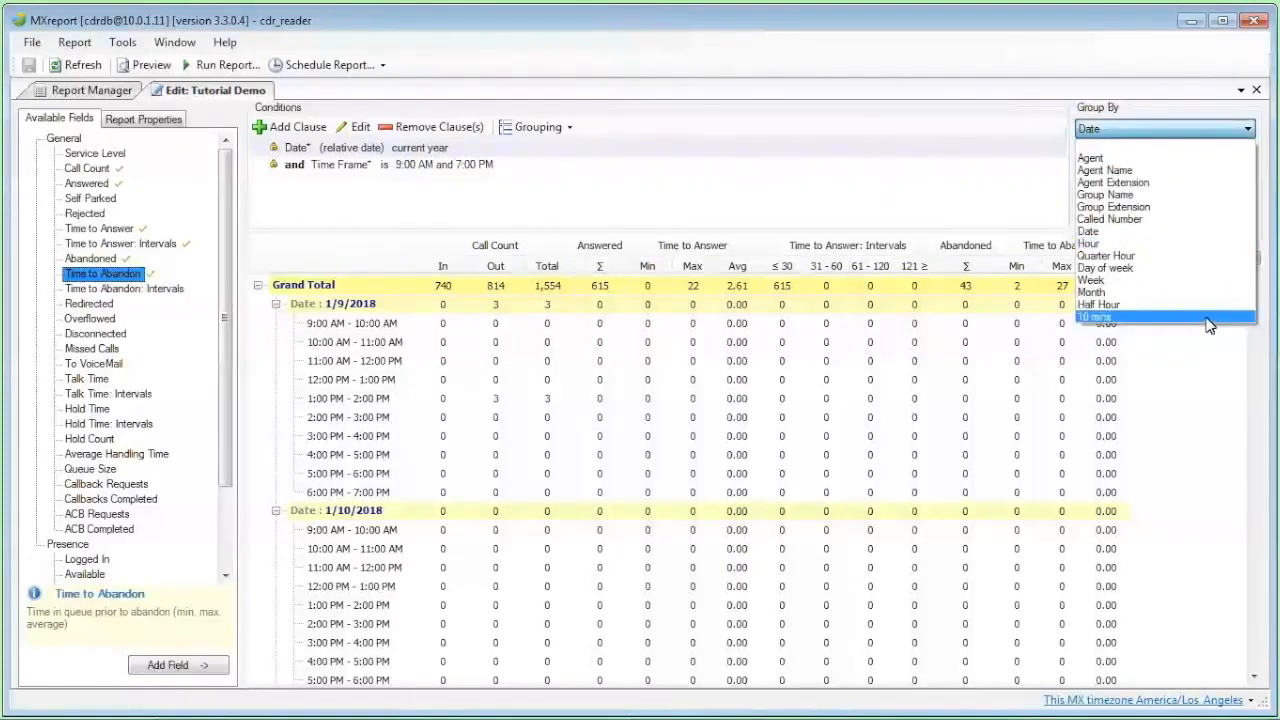
click(994, 118)
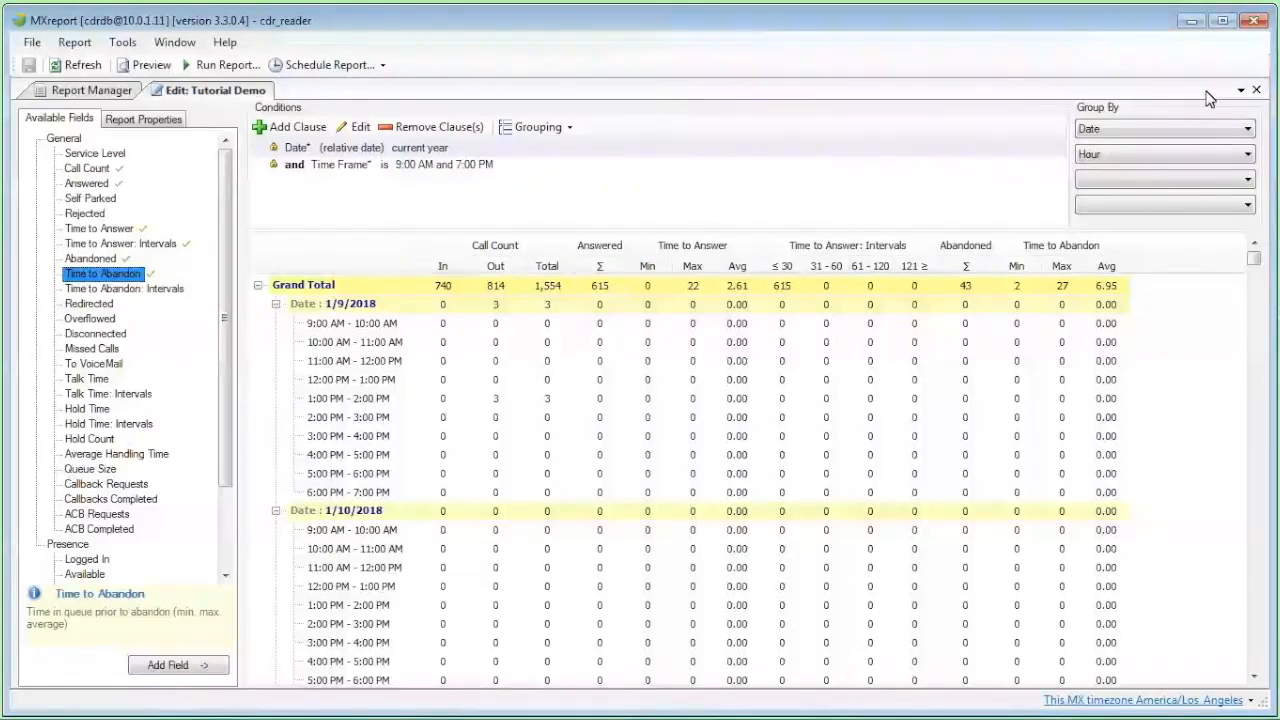
click(1262, 98)
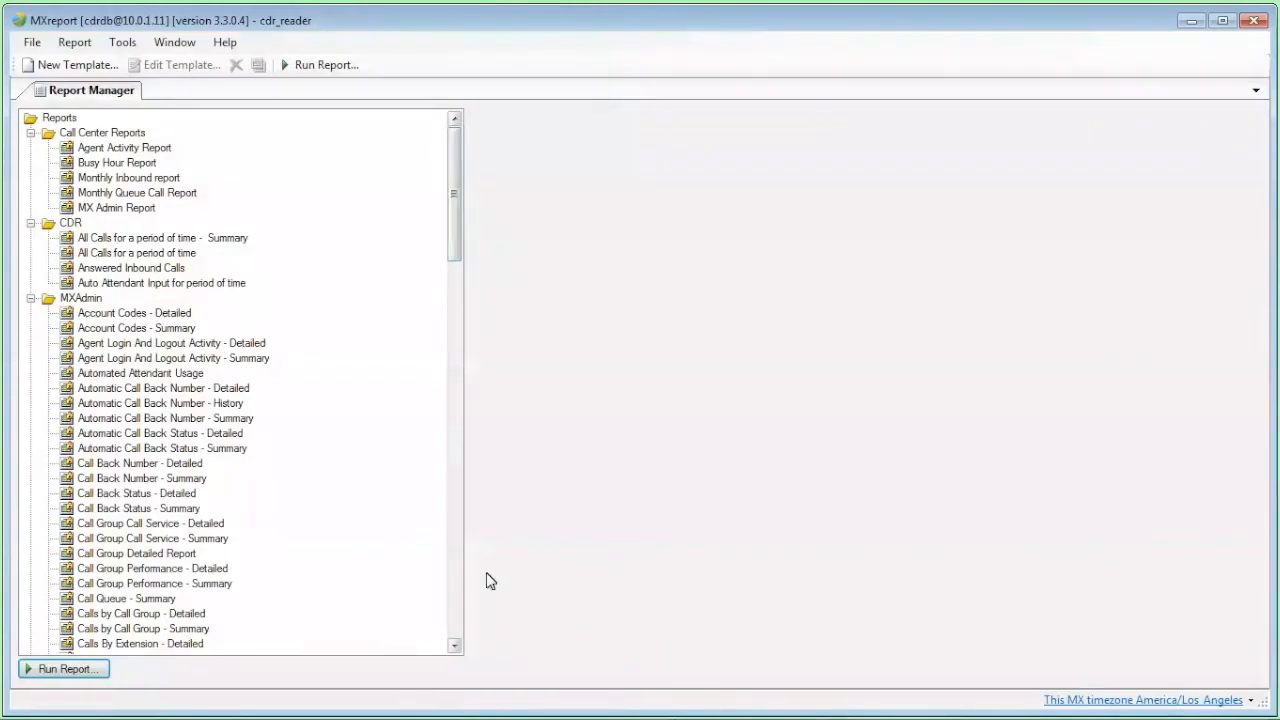
Review the template management options for CD Busy Hour Report by Group in the My CD Reports folder
drag(456, 647, 456, 649)
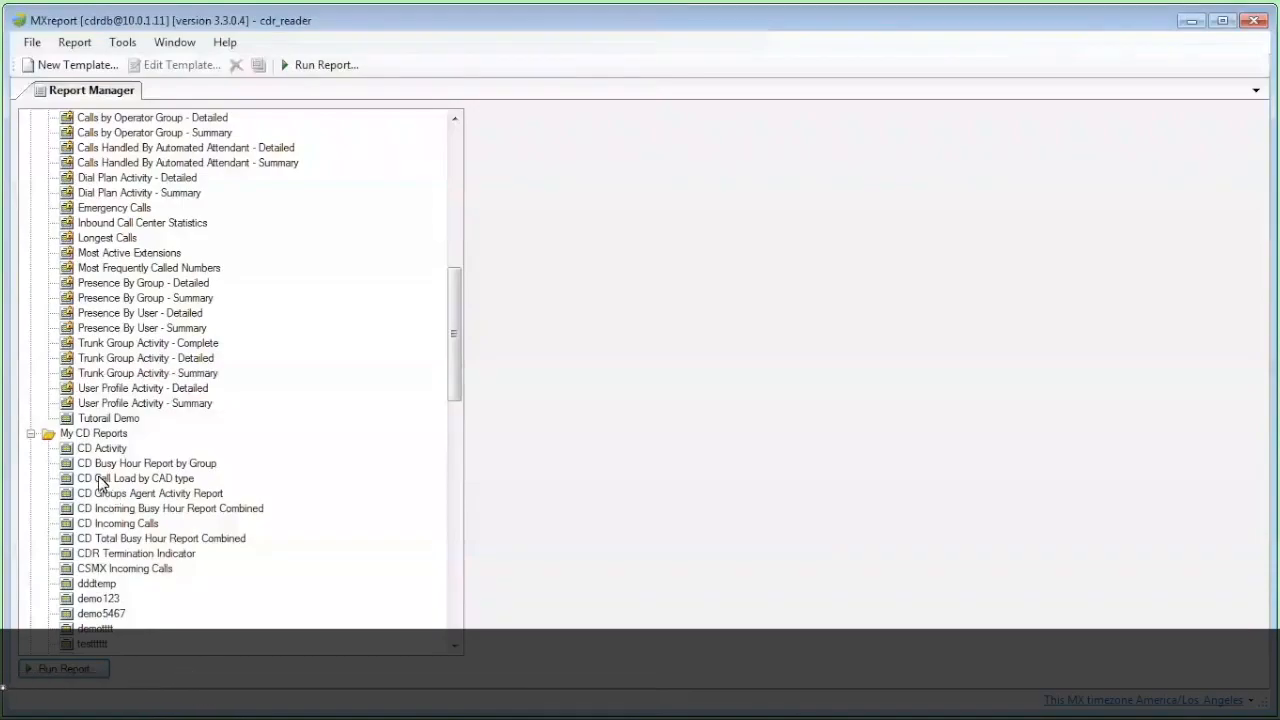
right_click(66, 465)
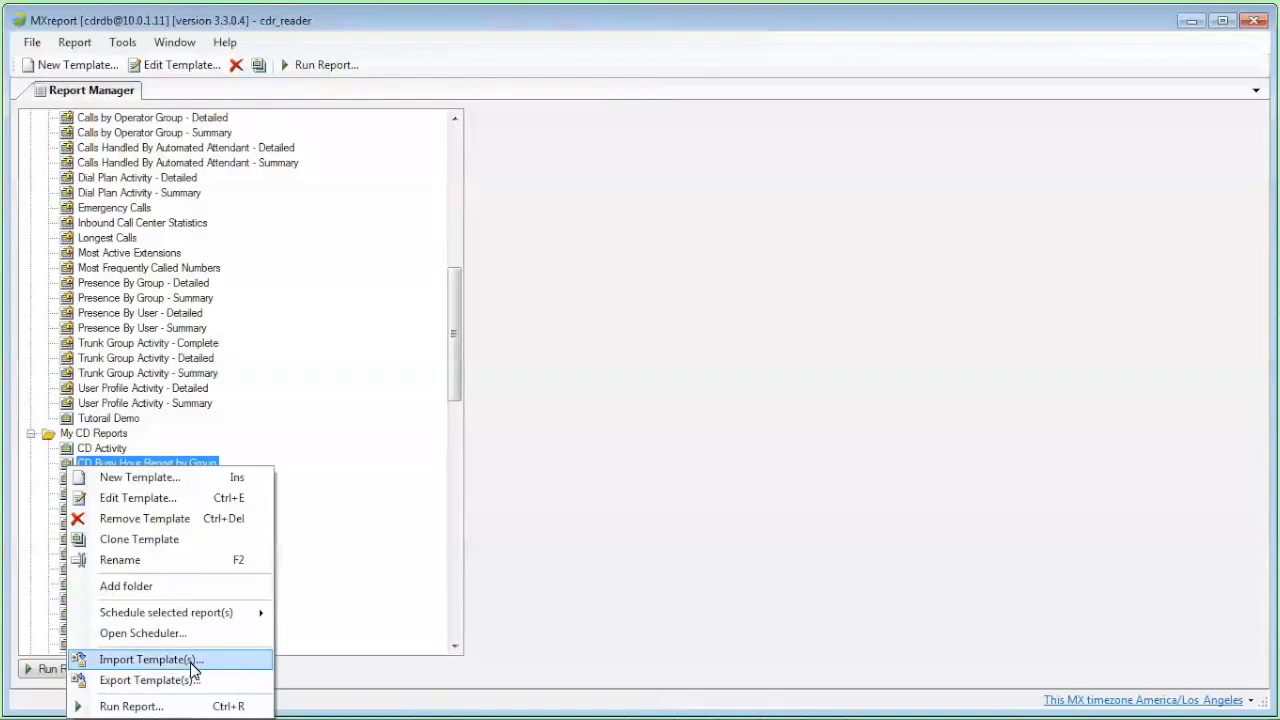
click(553, 216)
click(454, 147)
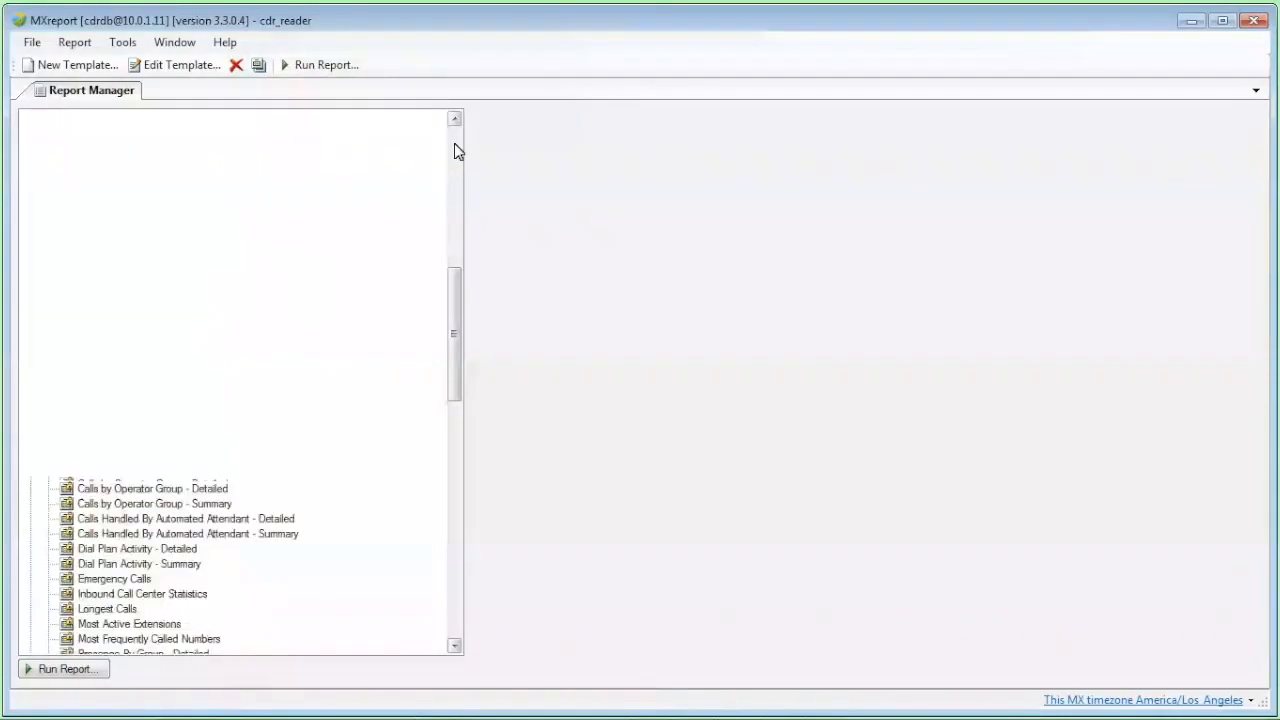
Create a new Call Detail Records (CDR) report template named "CDR Abandonded Calls"
drag(454, 143, 460, 124)
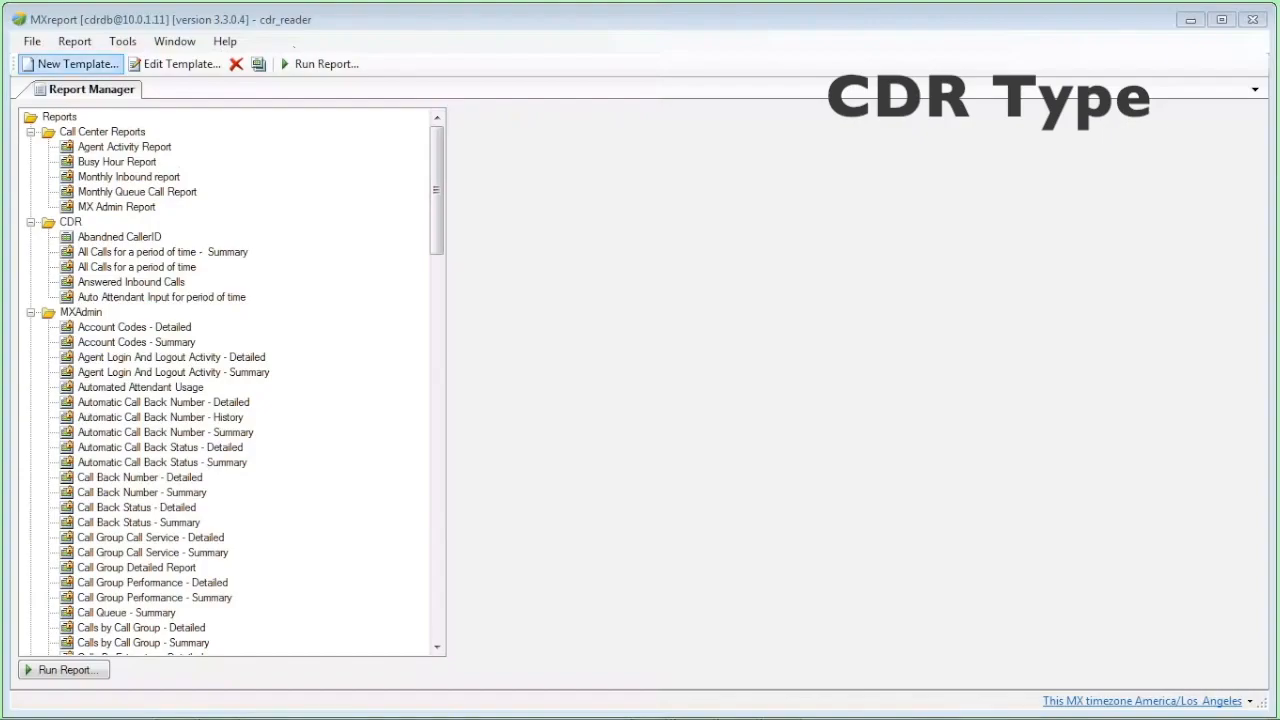
click(70, 63)
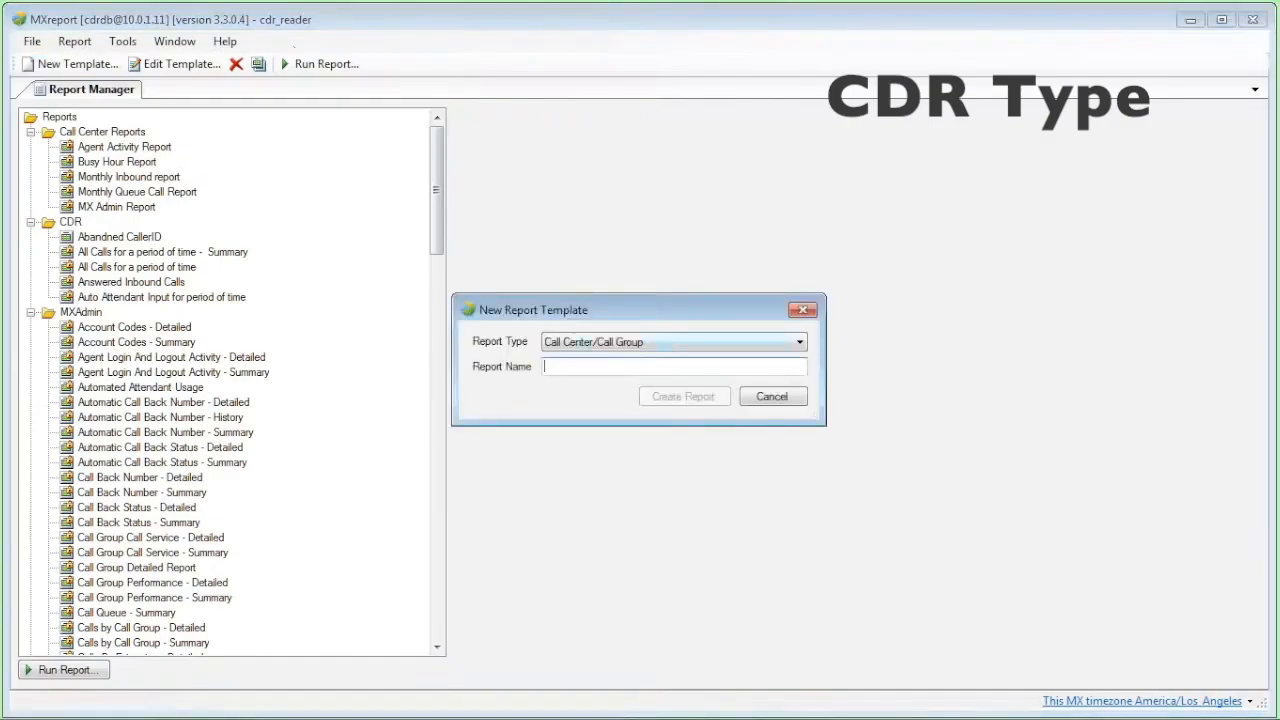
click(799, 342)
click(604, 370)
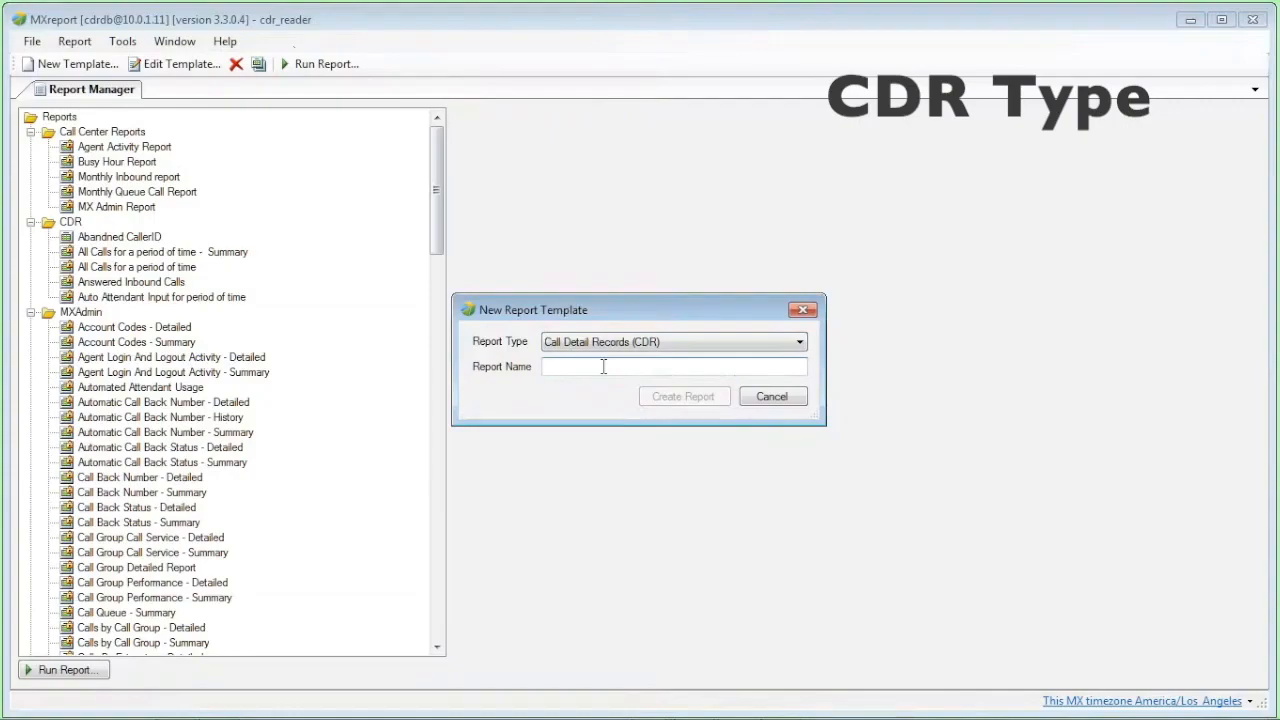
text(CDR Abandonded Calls)
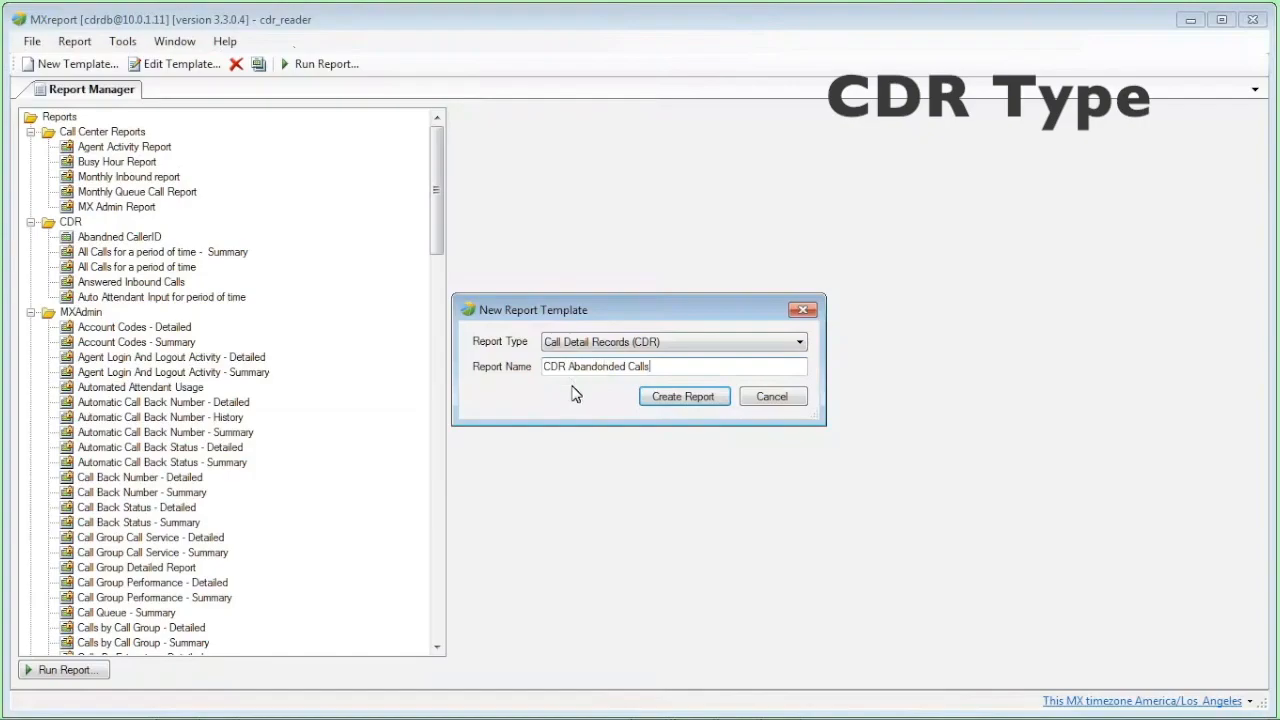
click(684, 397)
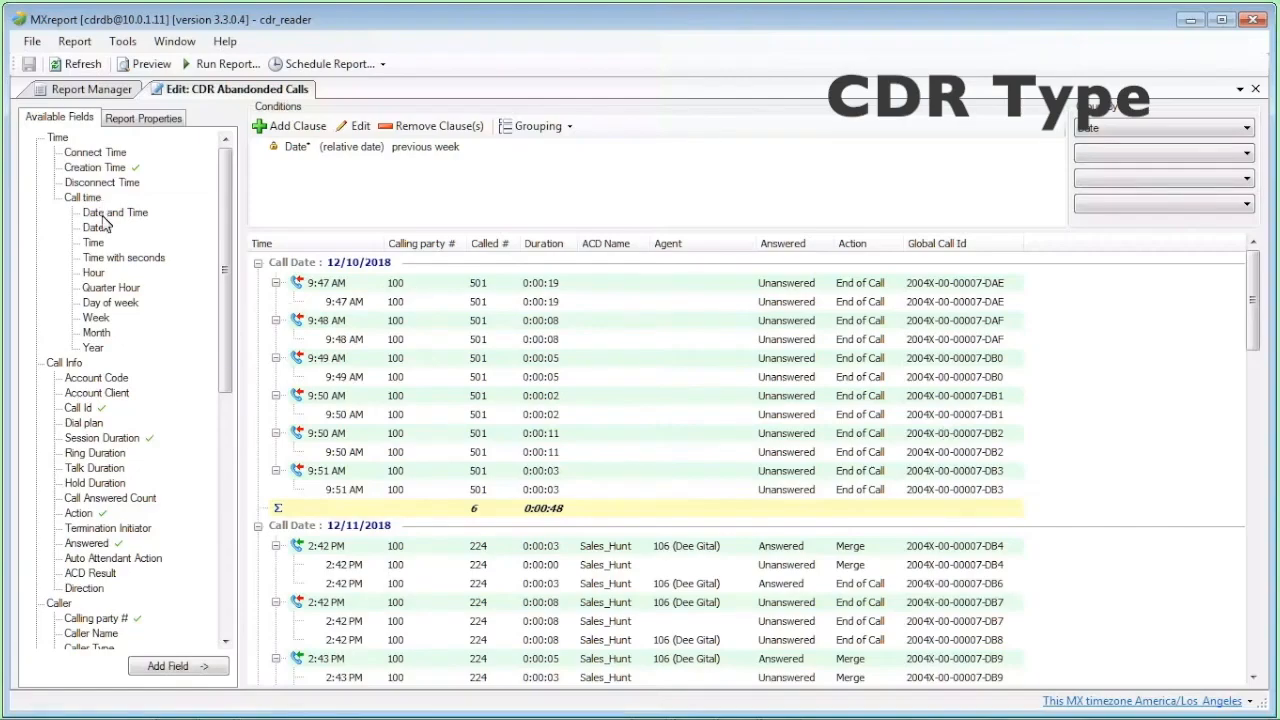
Change the template's relative Date condition to current year
double_click(405, 150)
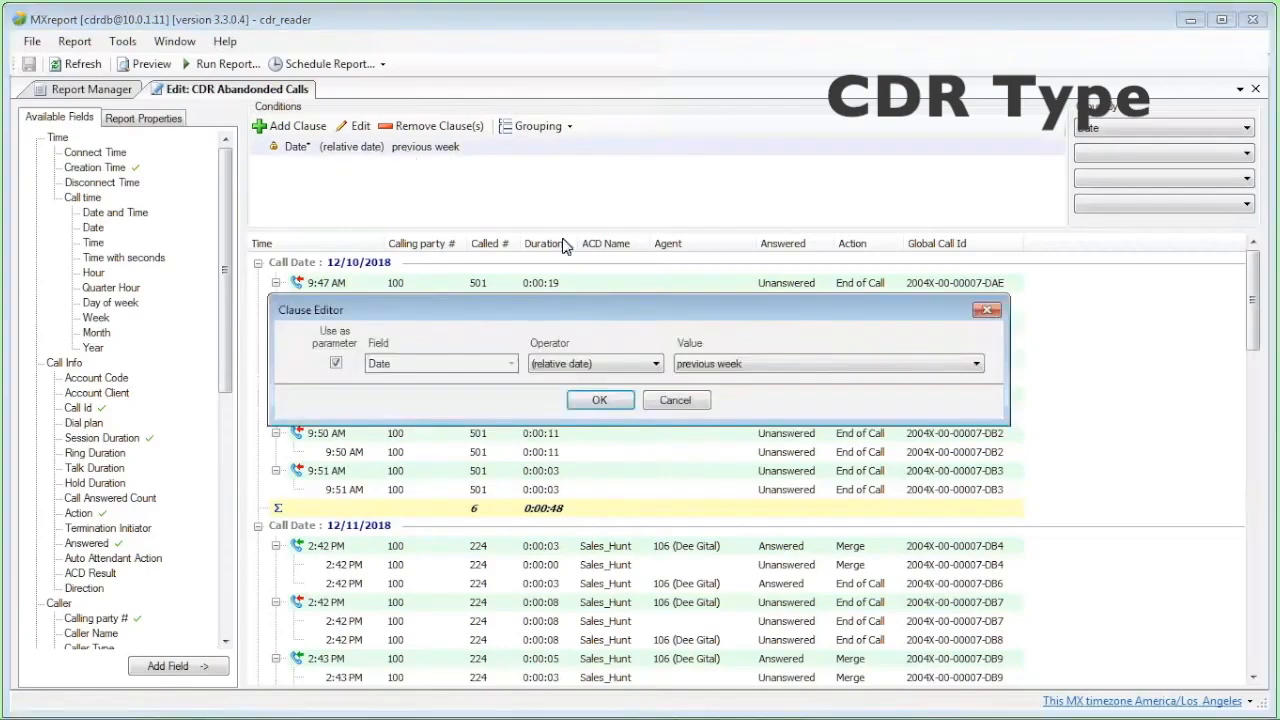
click(757, 368)
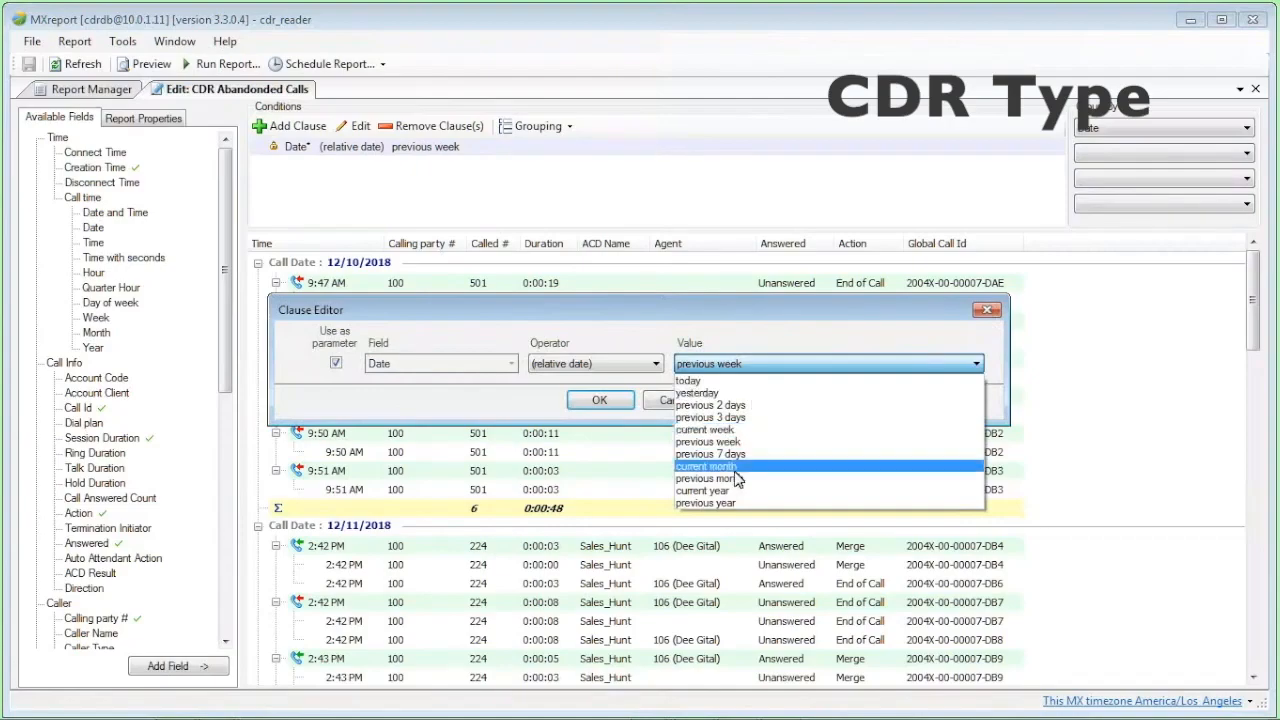
click(727, 491)
click(599, 400)
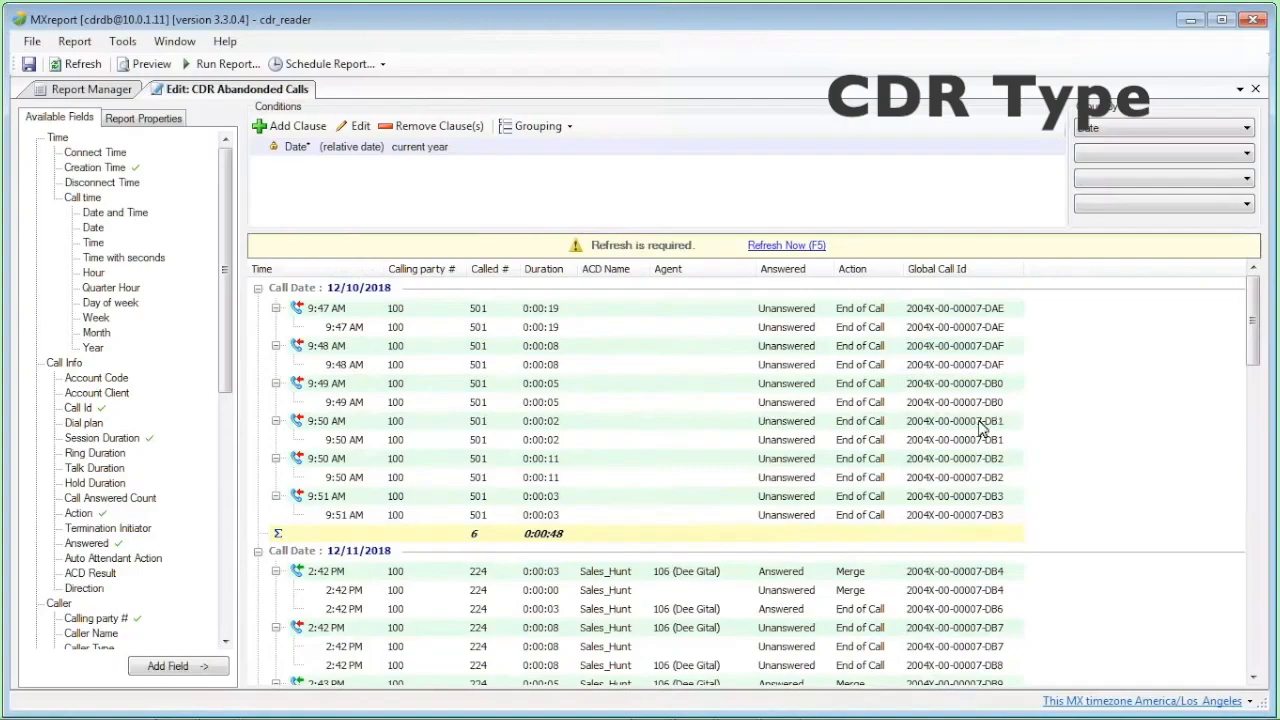
Remove the Global Call Id, Action and Answered columns from the report layout
click(944, 274)
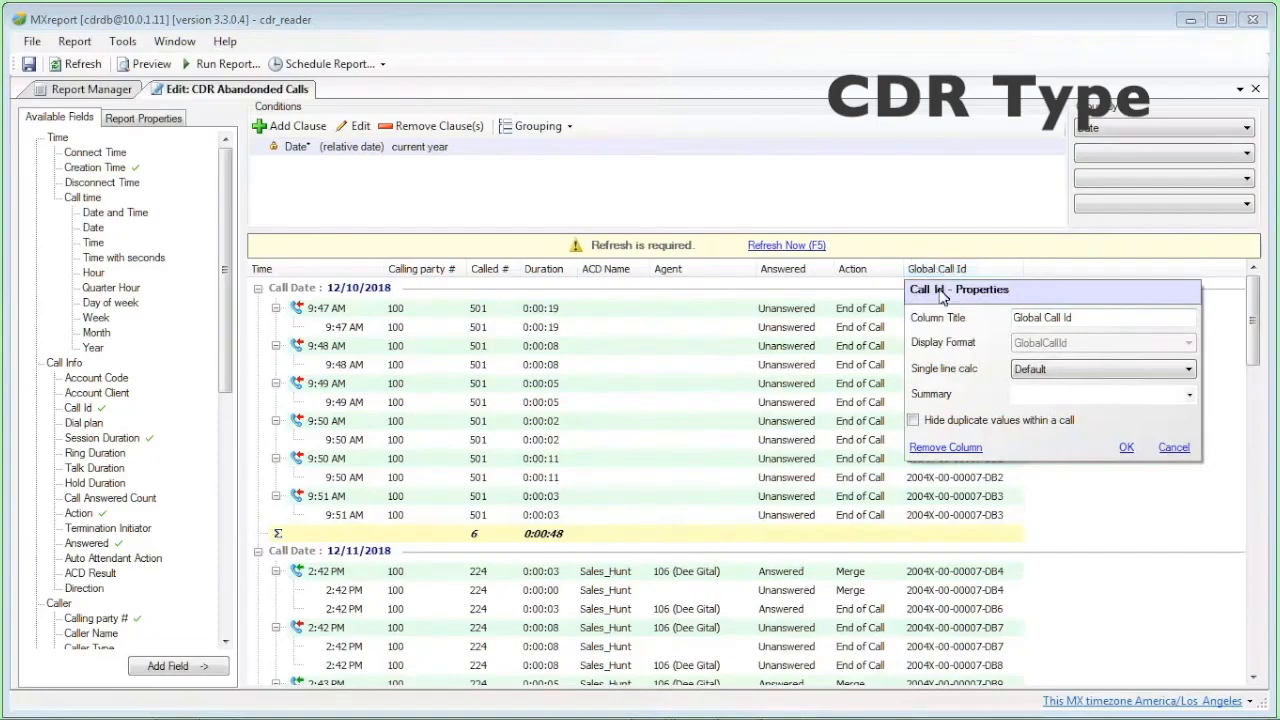
click(963, 452)
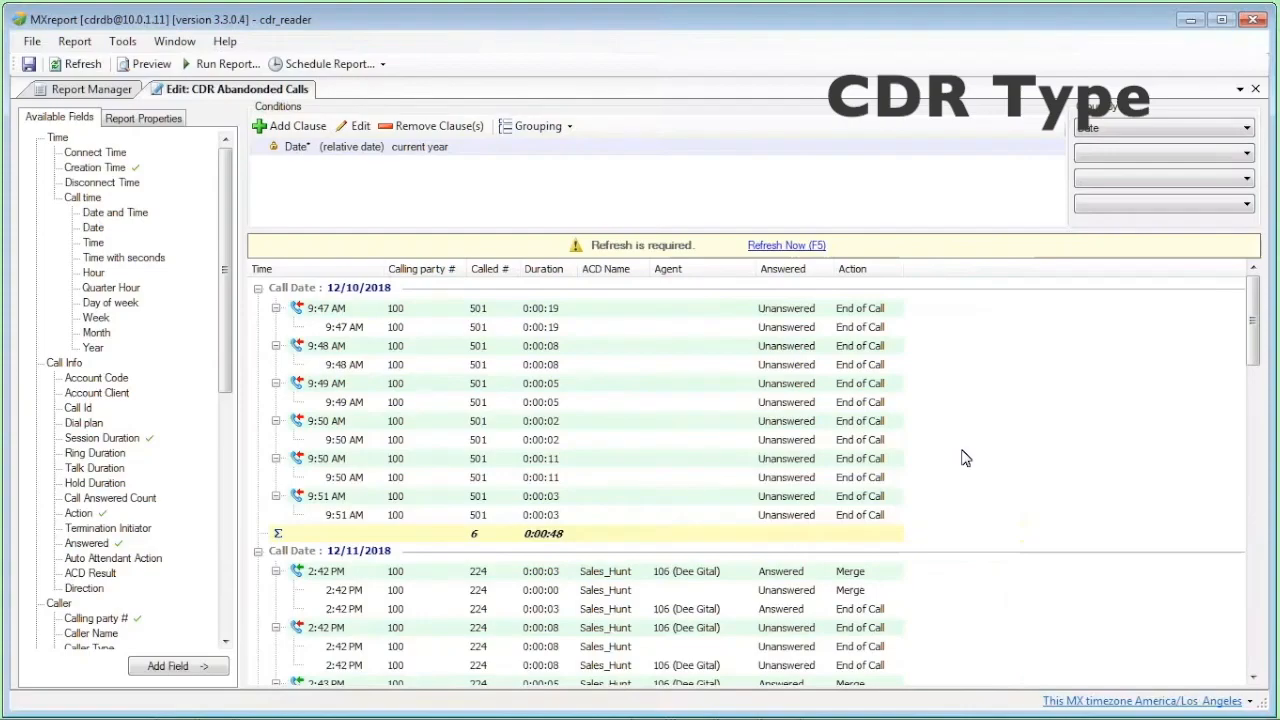
click(864, 273)
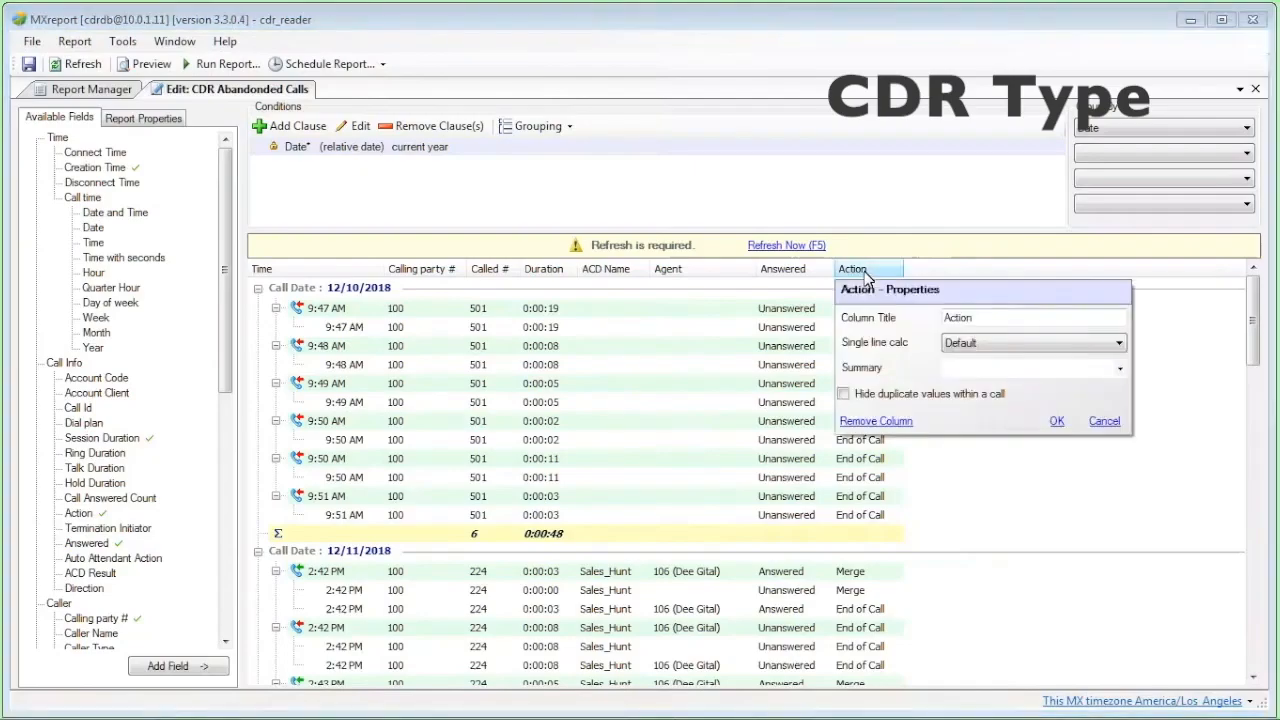
click(887, 424)
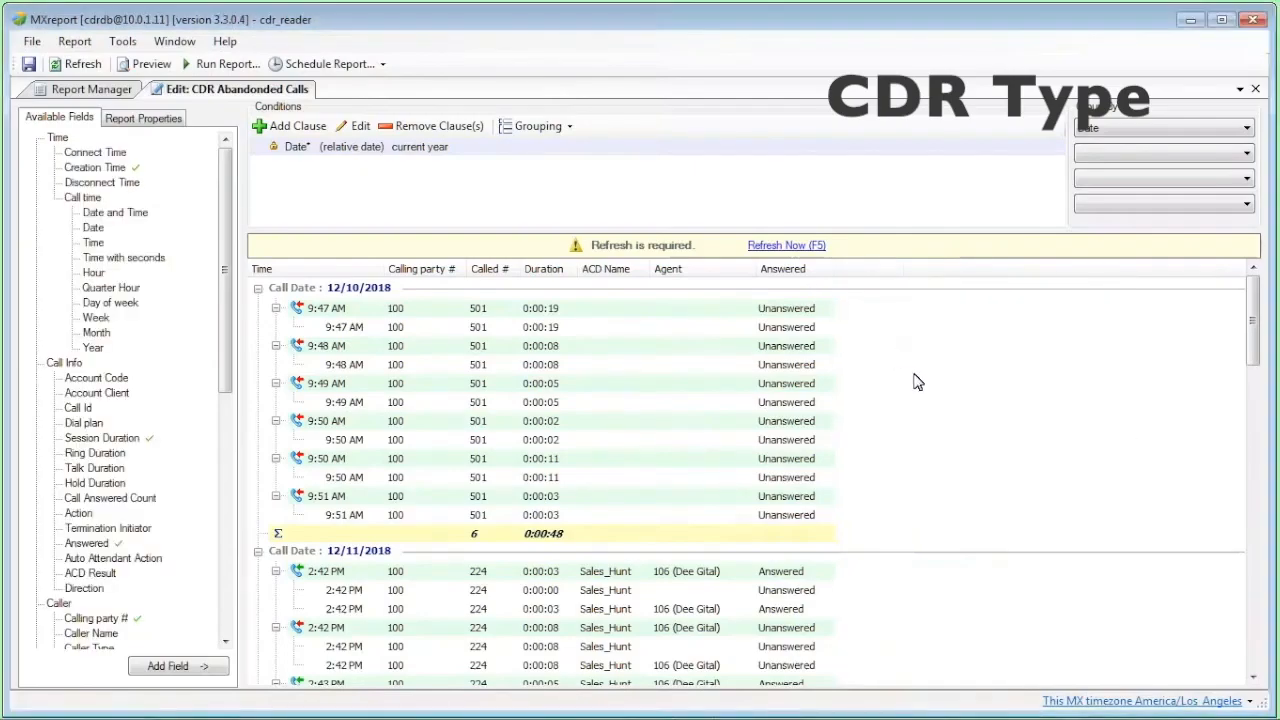
click(823, 274)
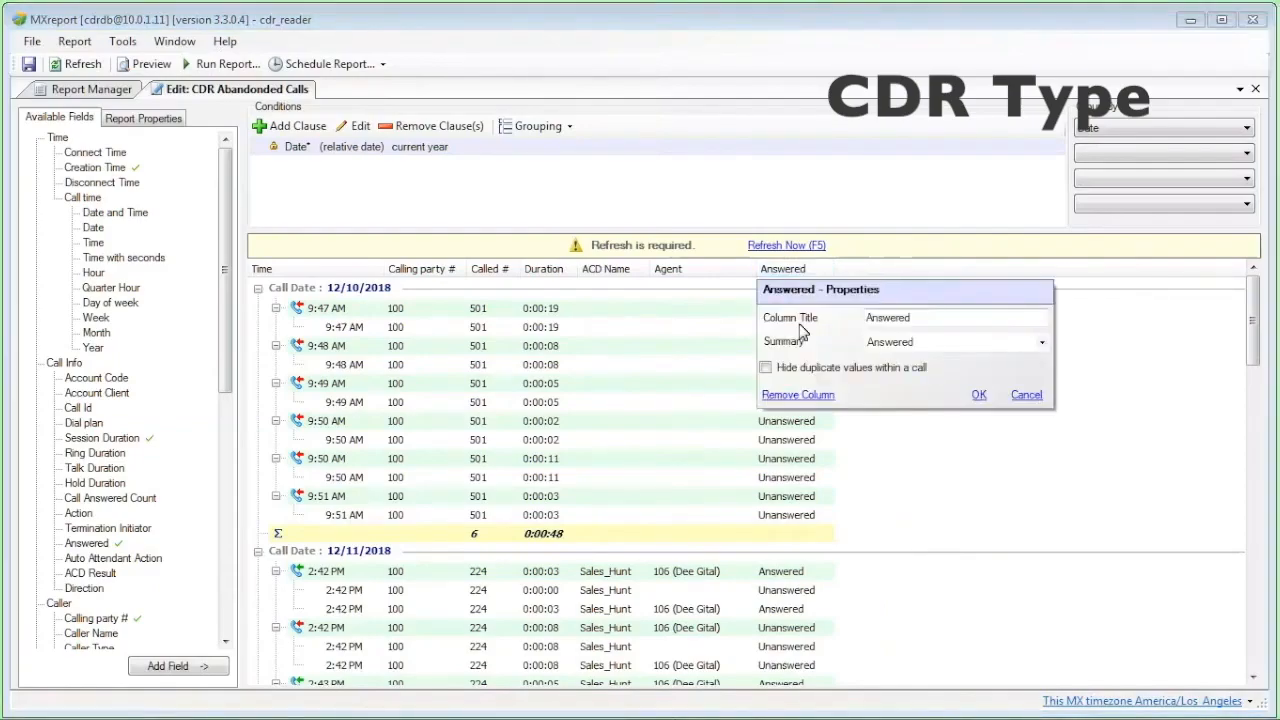
click(805, 395)
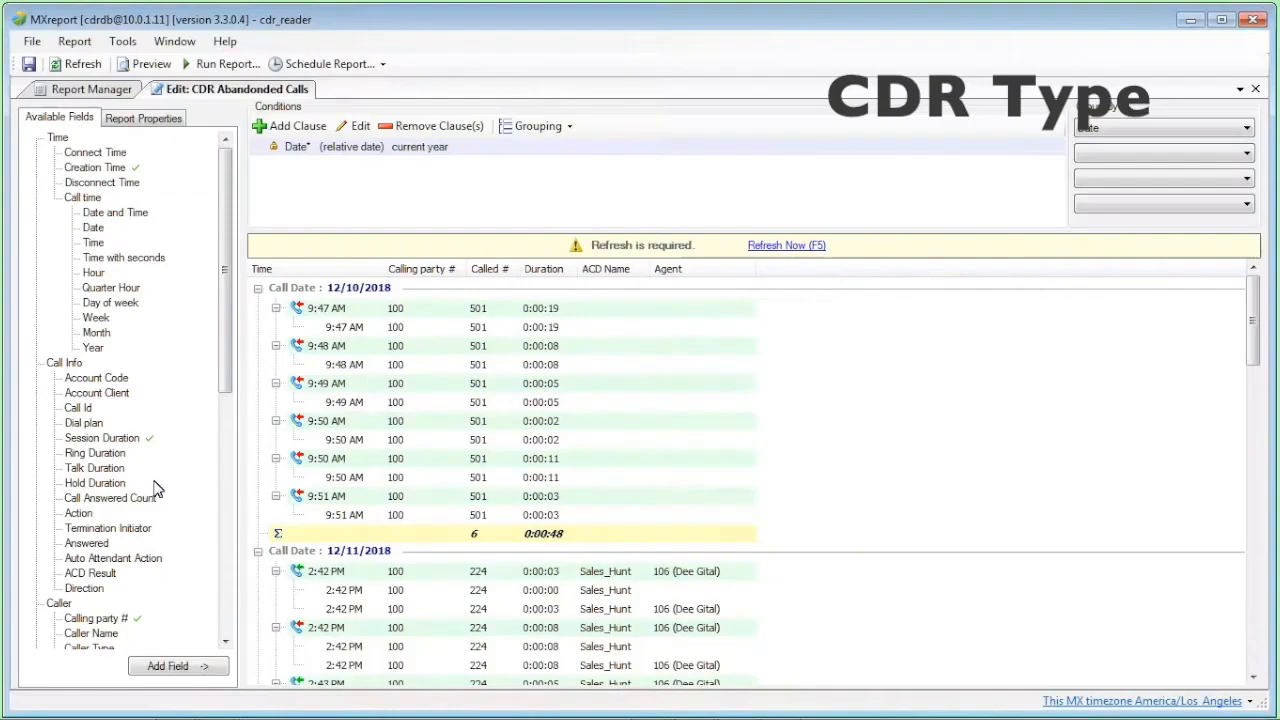
Add the ACD Result field as the last column of the report and refresh the data
click(88, 575)
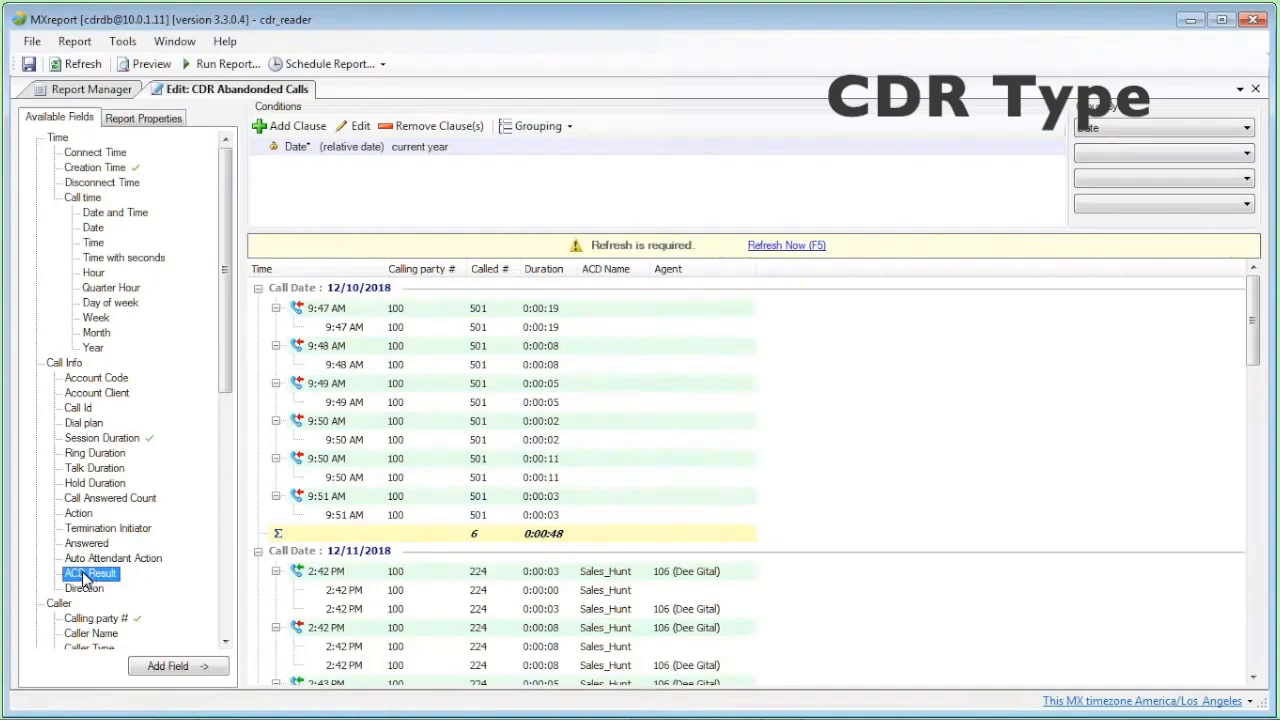
drag(528, 526, 839, 470)
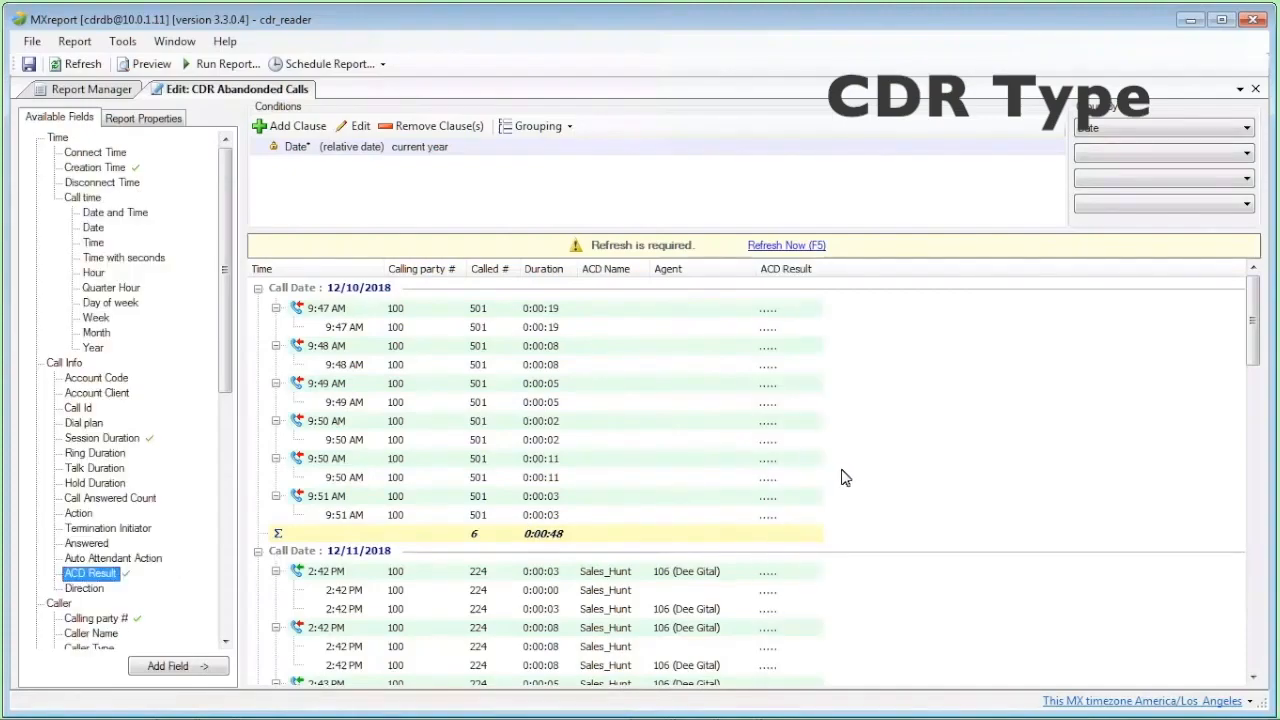
key(F5)
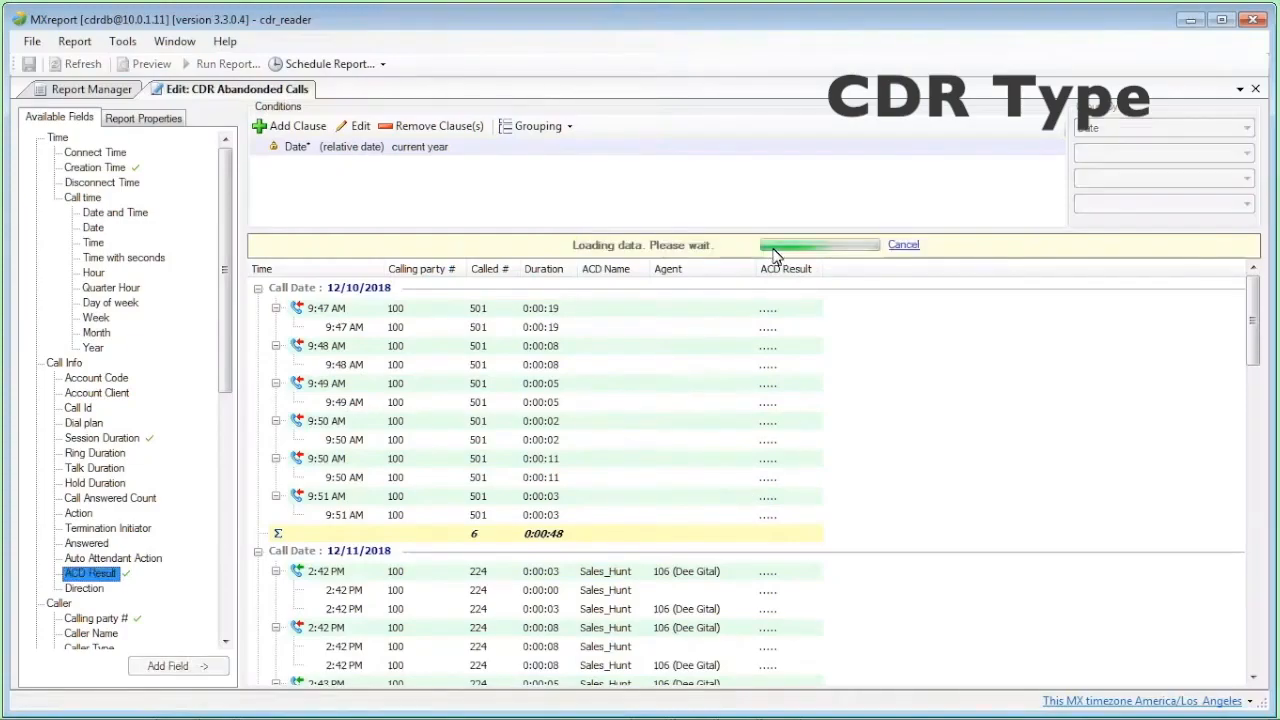
Examine the ACD Result values across the call records for the various call dates
click(1257, 598)
click(1257, 599)
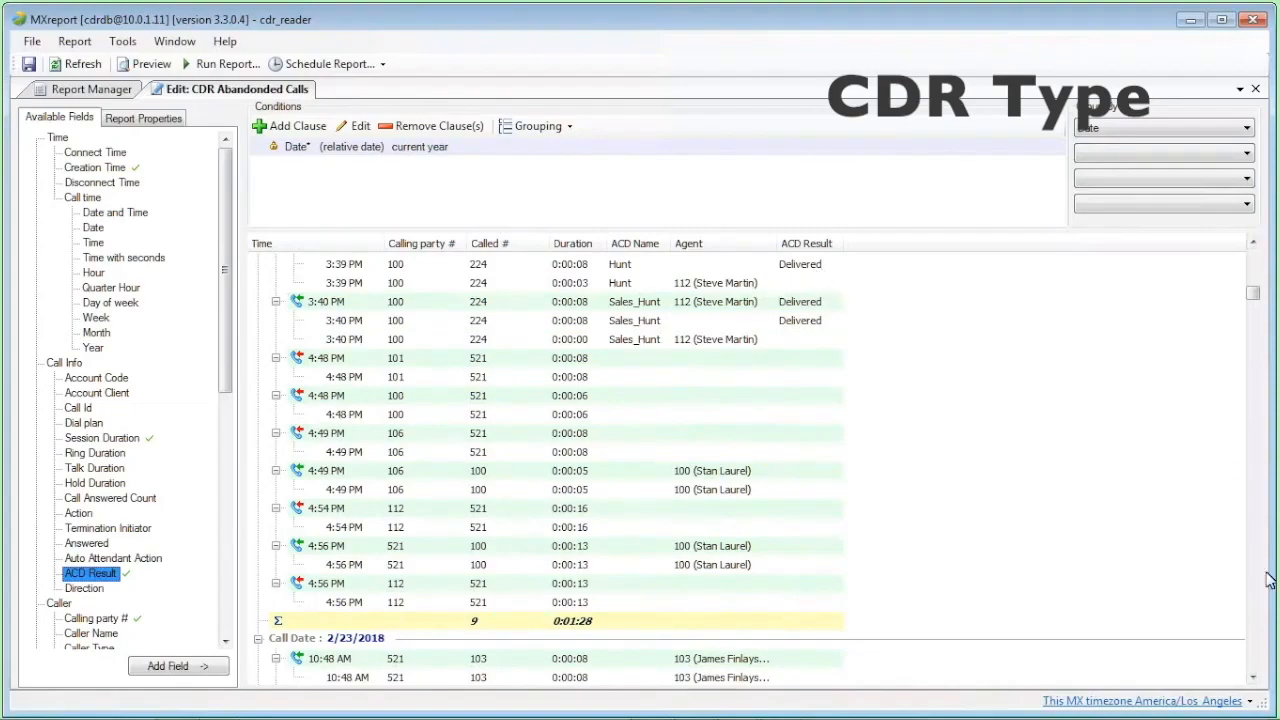
click(1259, 636)
click(1259, 636)
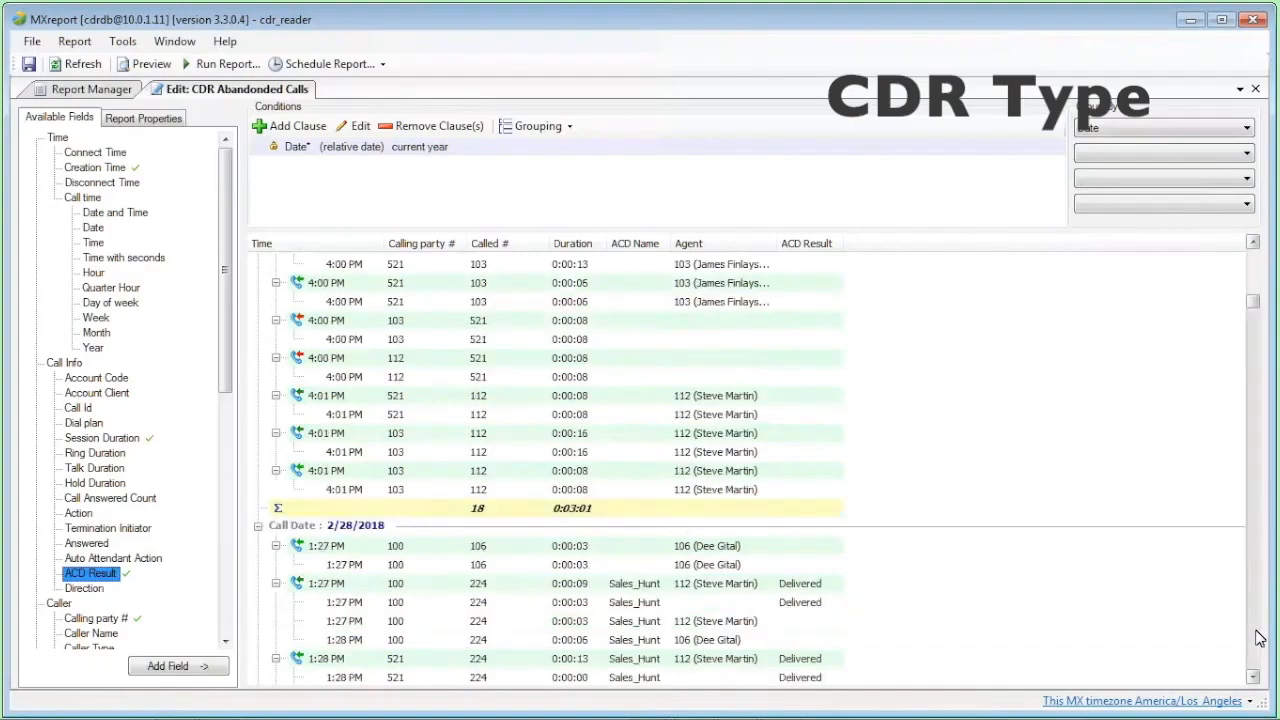
click(1259, 636)
click(1259, 636)
click(1259, 636)
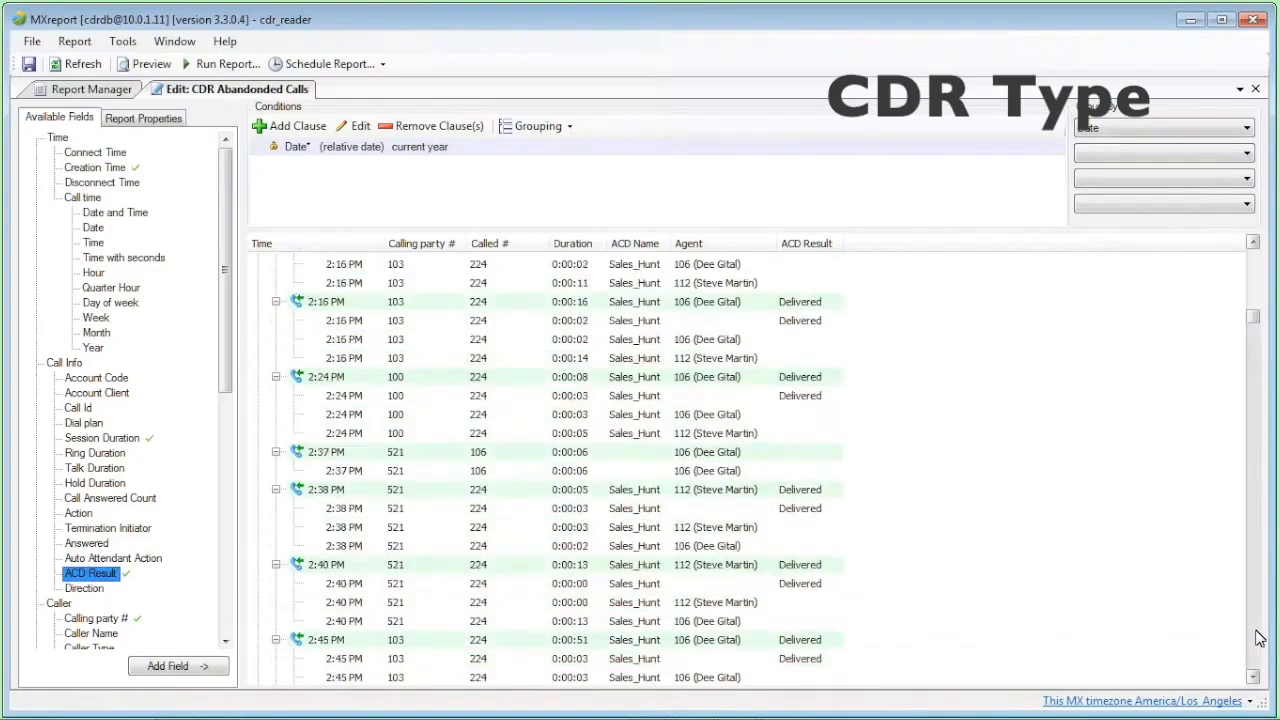
click(1259, 636)
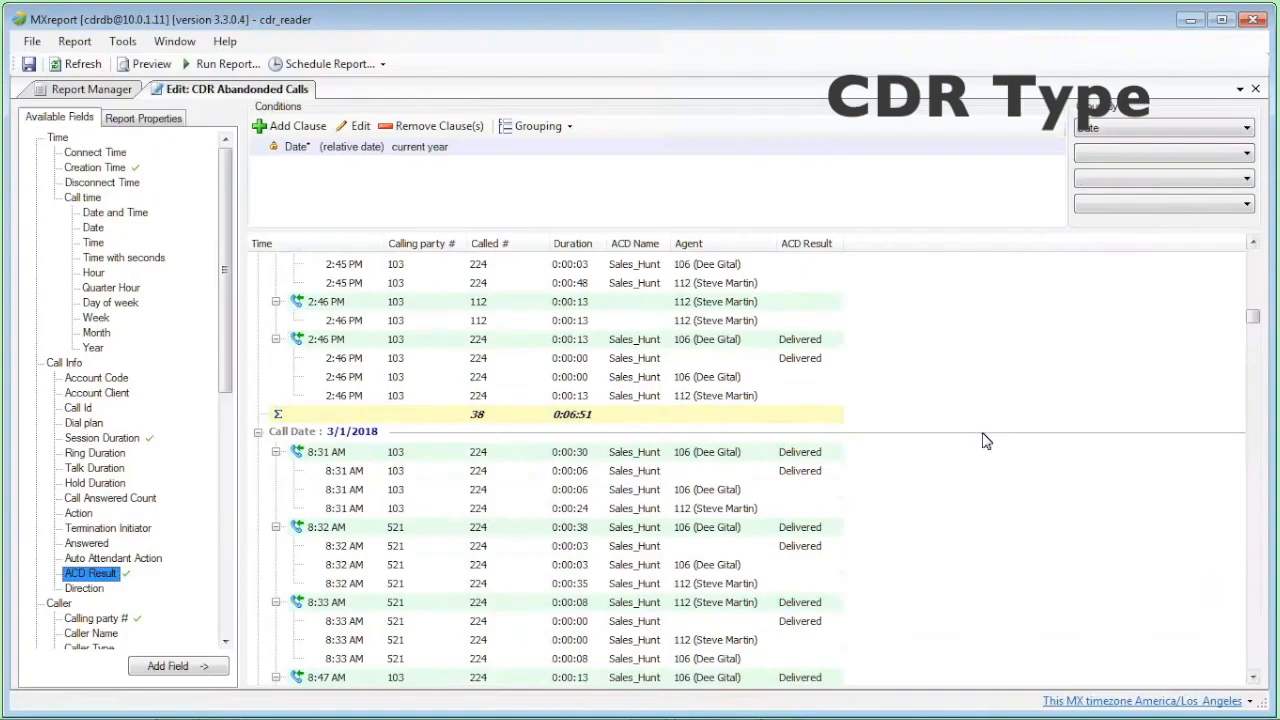
Add a condition clause that limits the ACD Result field to Abandoned
click(290, 126)
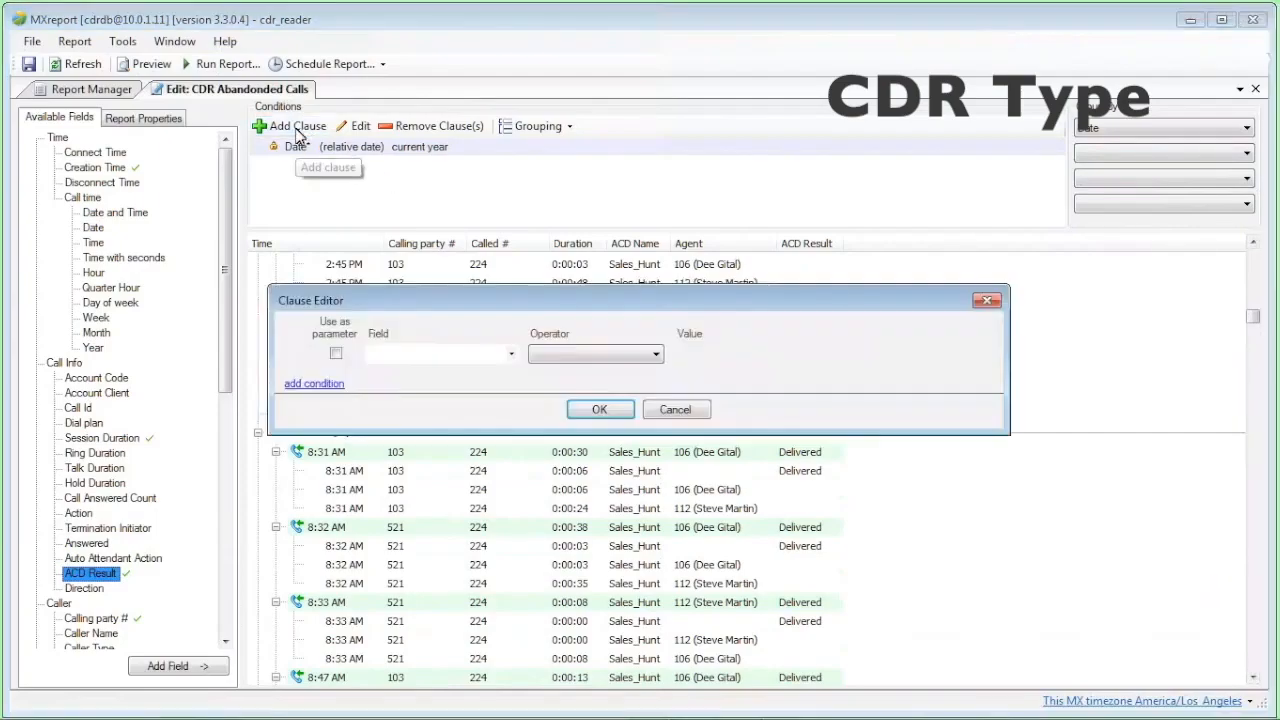
click(511, 354)
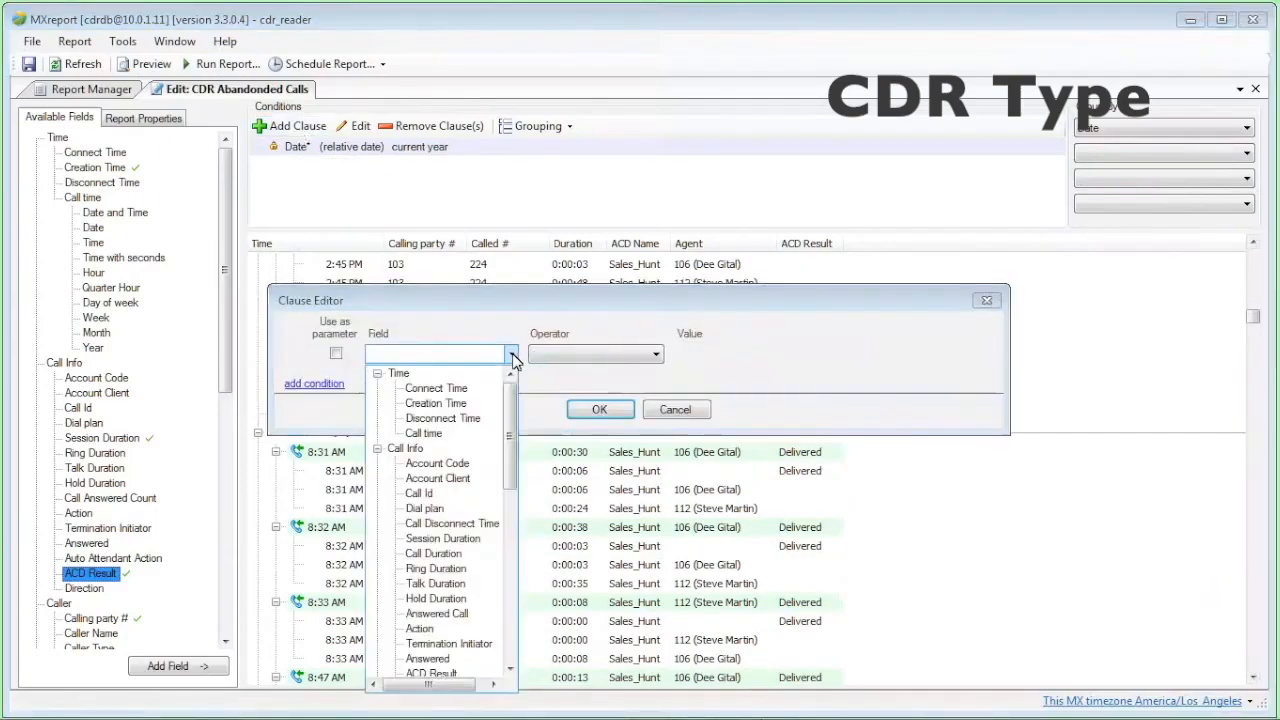
click(432, 673)
click(656, 355)
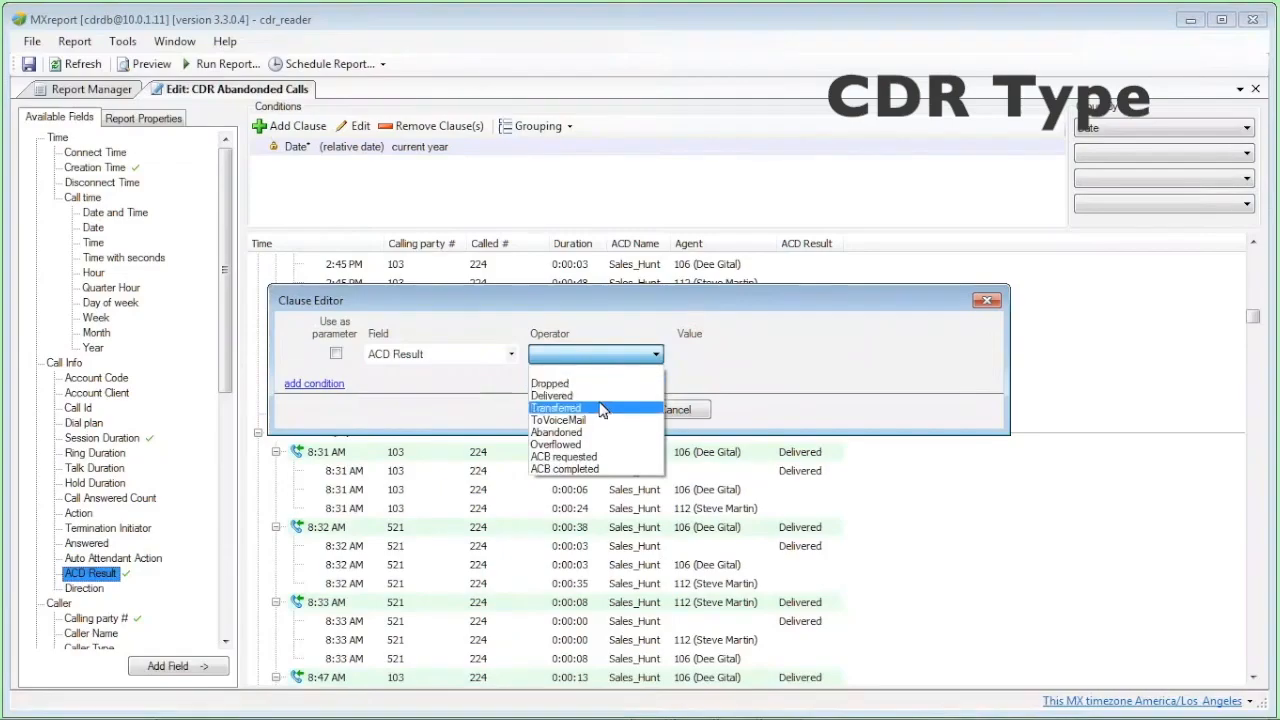
click(606, 432)
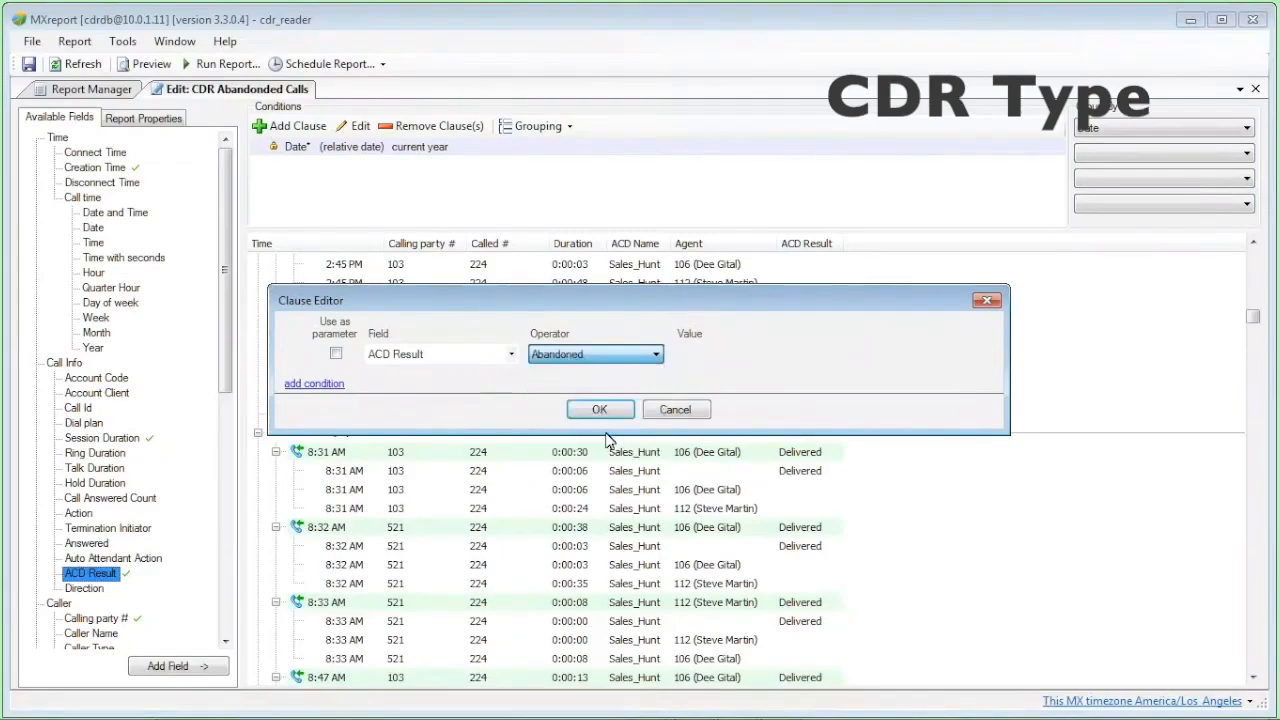
click(654, 360)
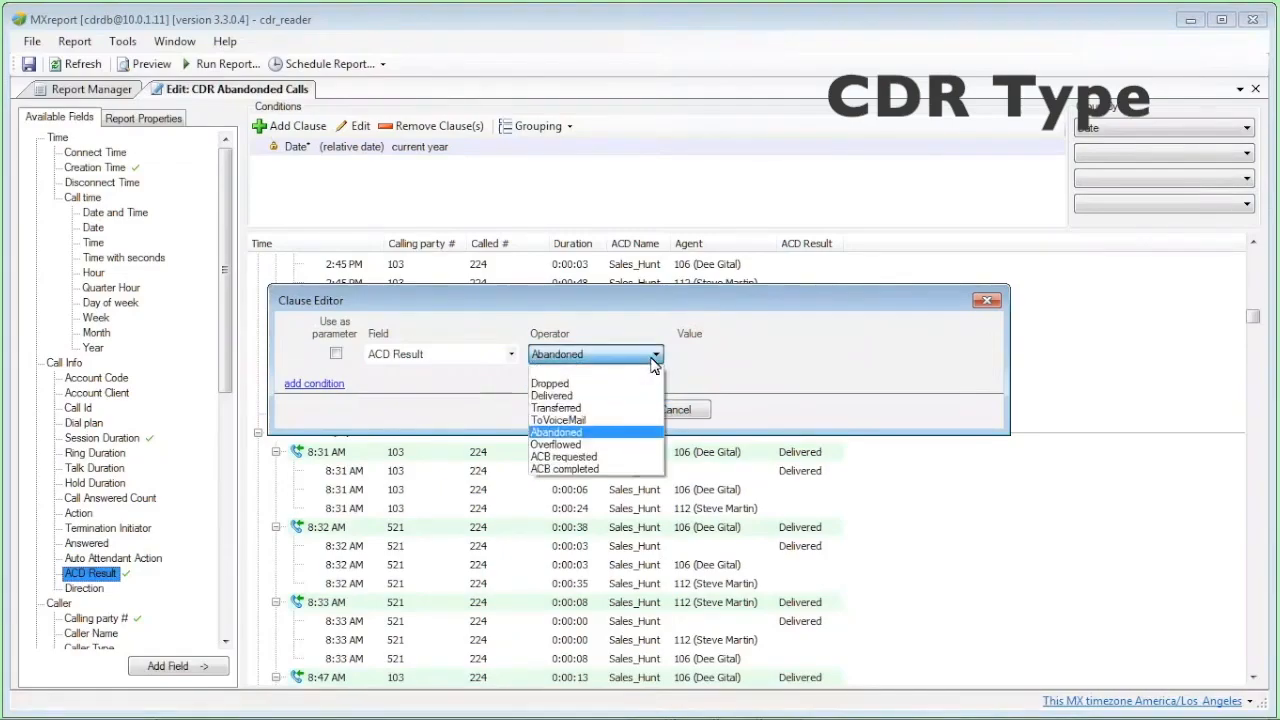
click(652, 363)
click(598, 409)
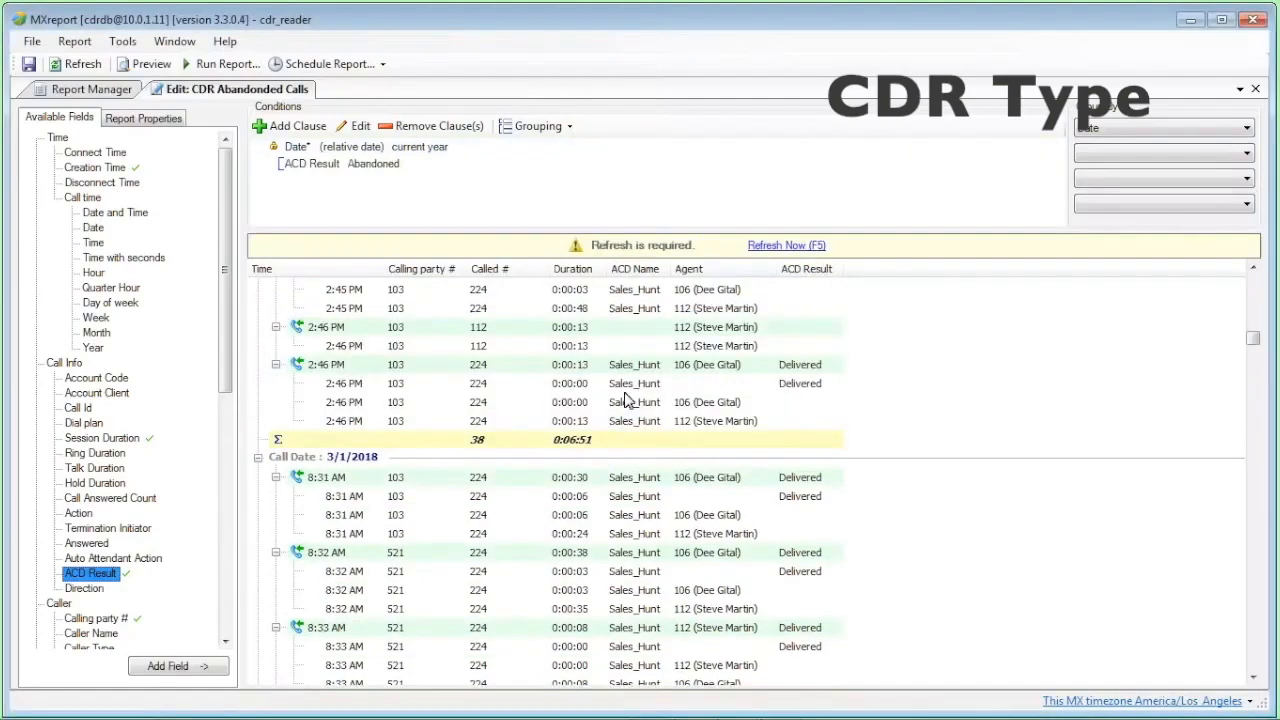
Refresh the filtered call records, and check the report's print preview before closing it
click(767, 247)
click(767, 247)
click(930, 399)
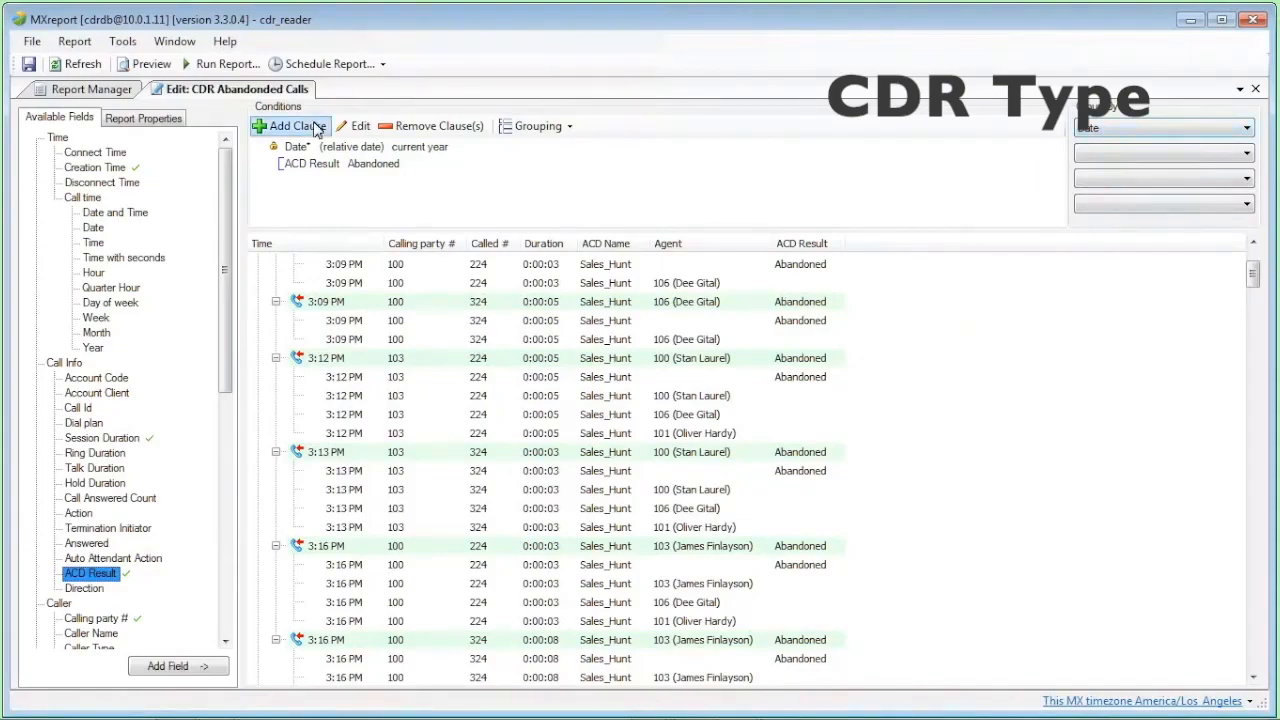
click(129, 72)
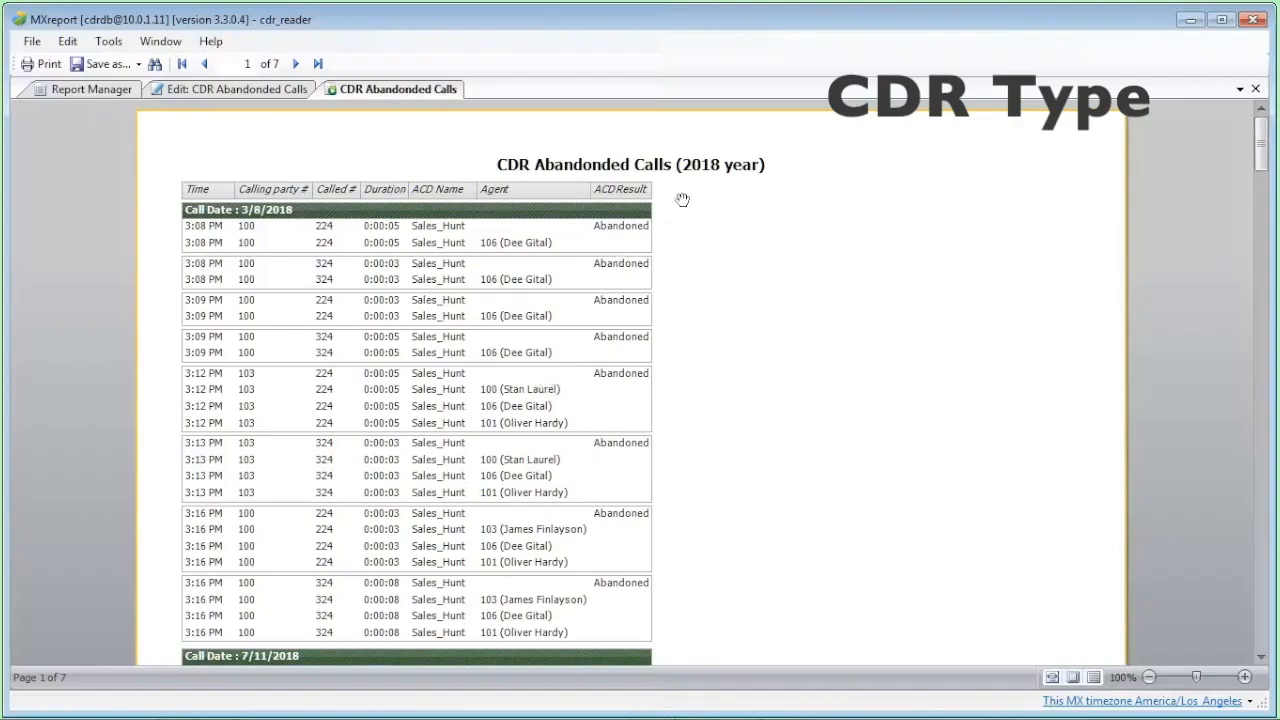
click(1256, 89)
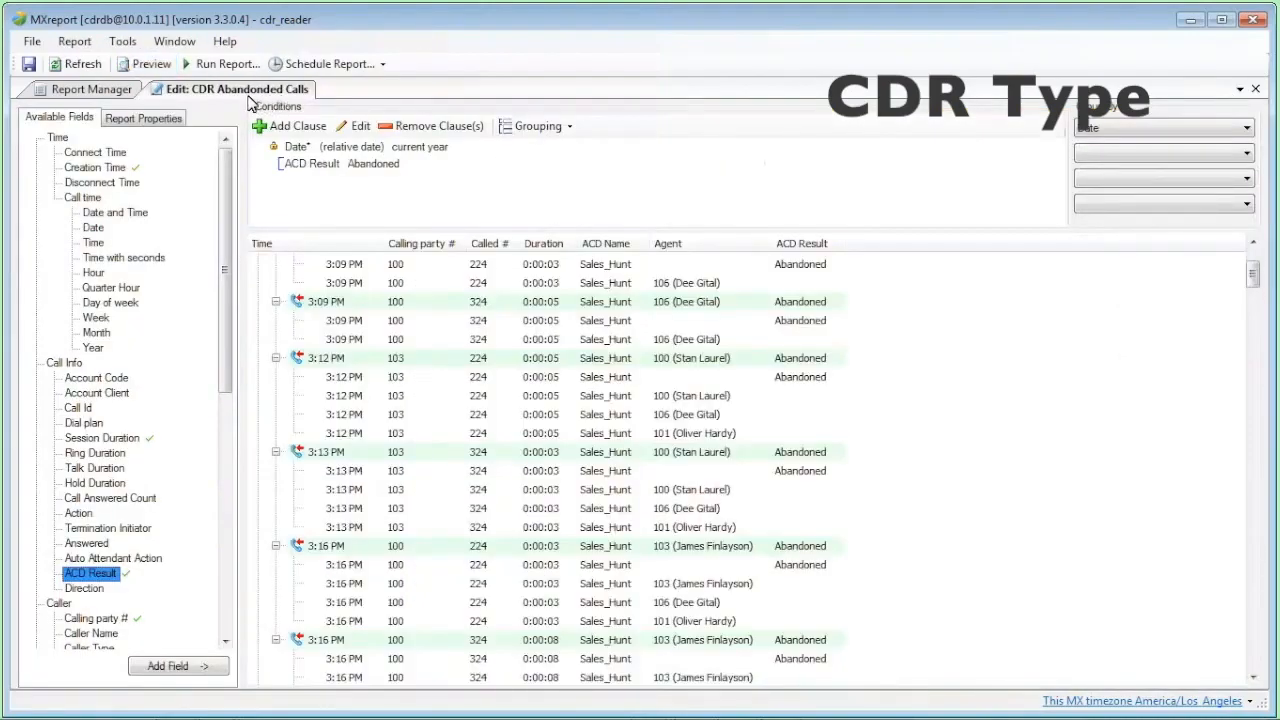
In the report properties, set the page orientation to Portrait and include Summary in the report output
click(142, 119)
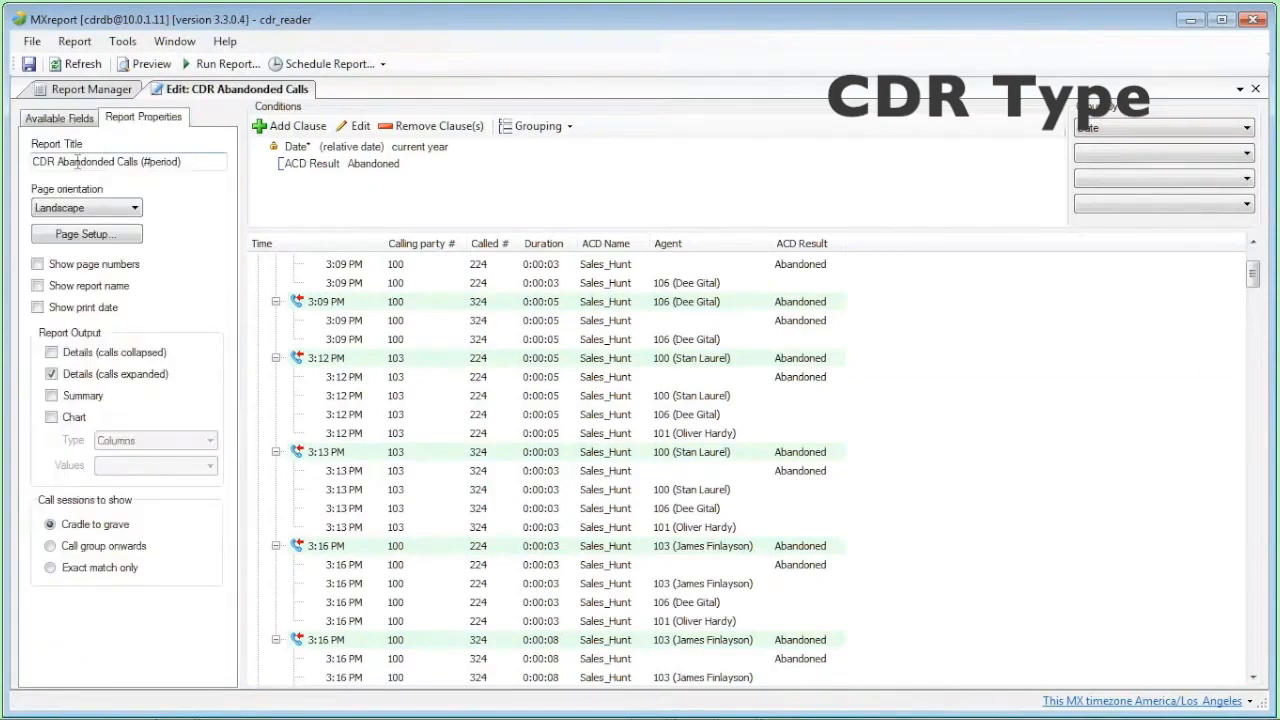
click(110, 210)
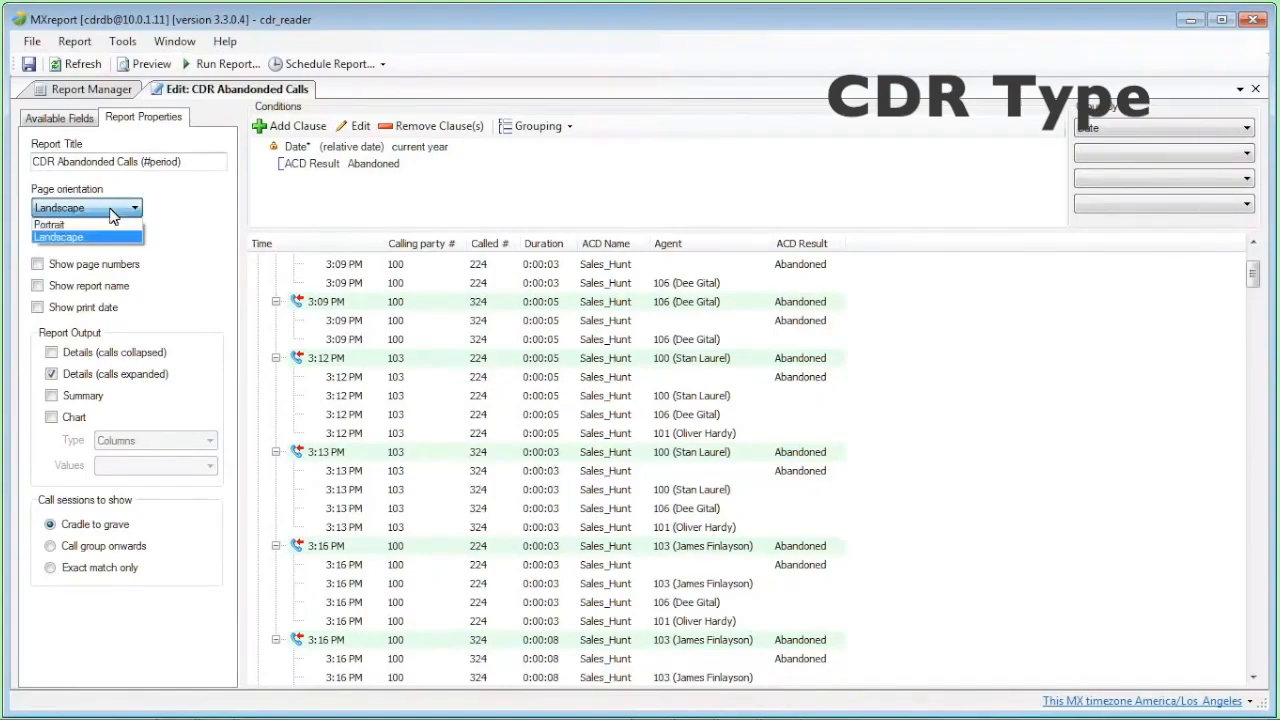
click(100, 225)
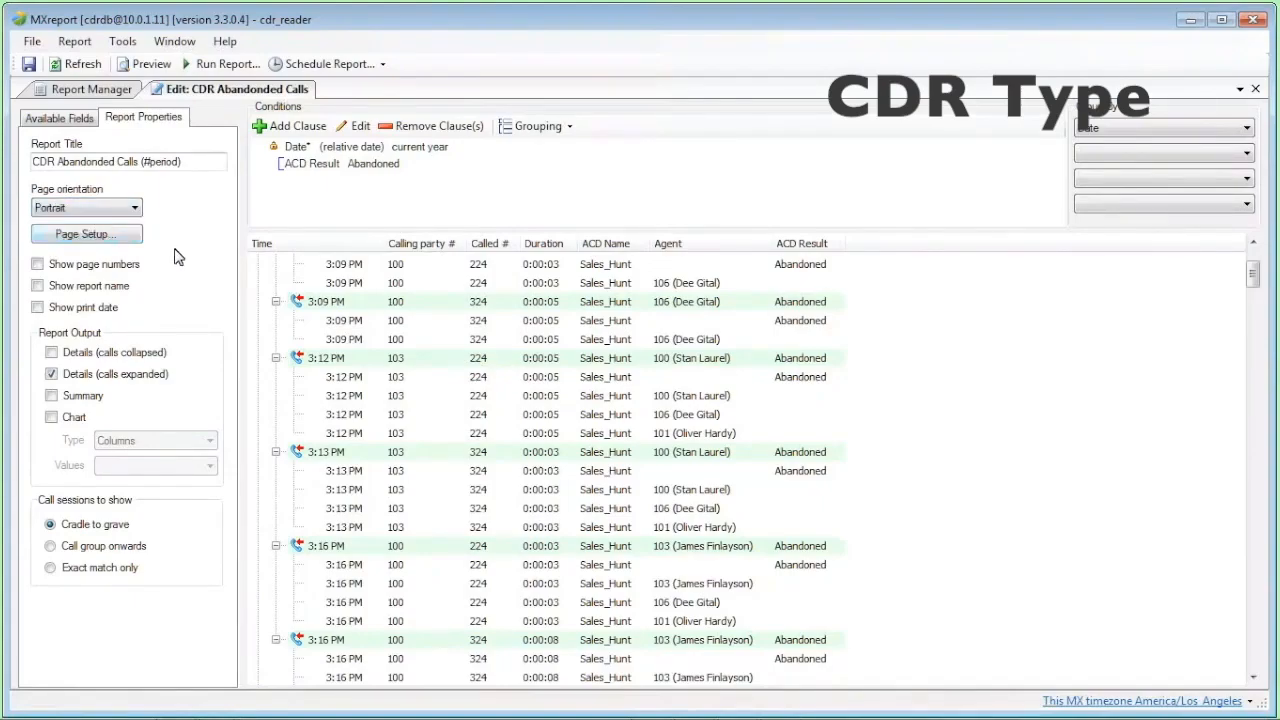
click(52, 396)
Preview the report again and examine its summary table and detailed call listing
click(146, 67)
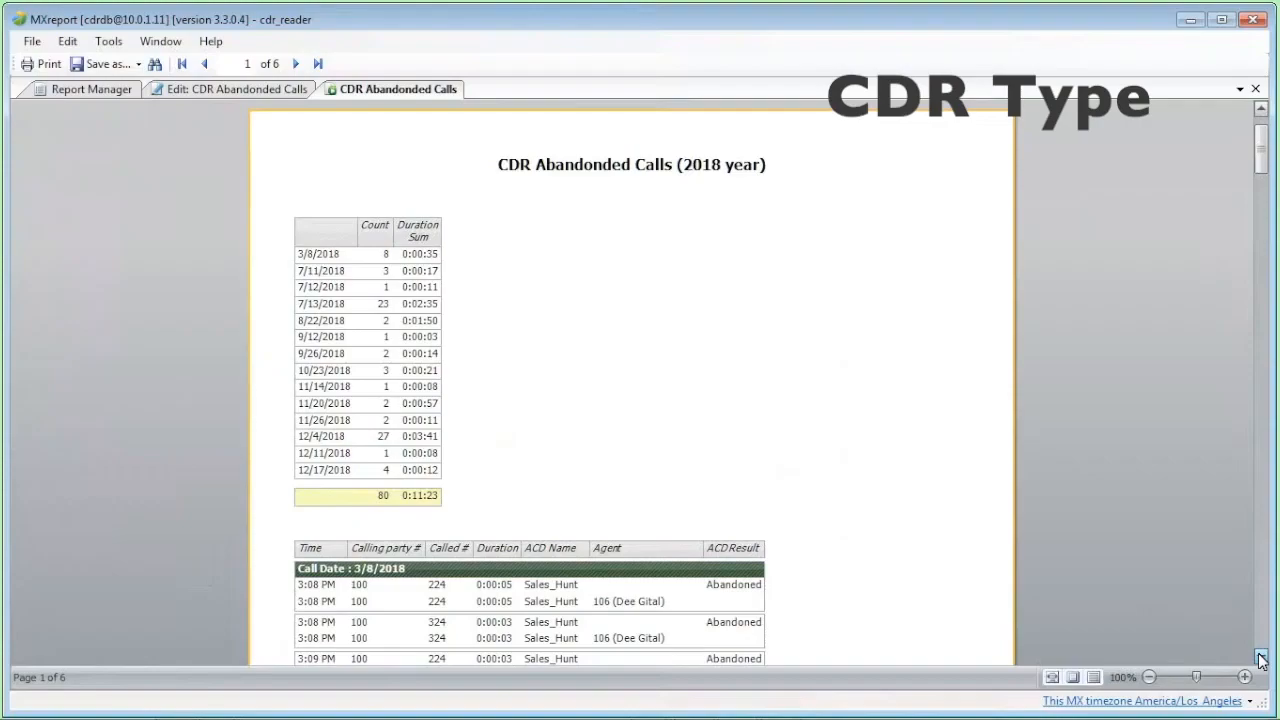
scroll(1261, 659, down, 10)
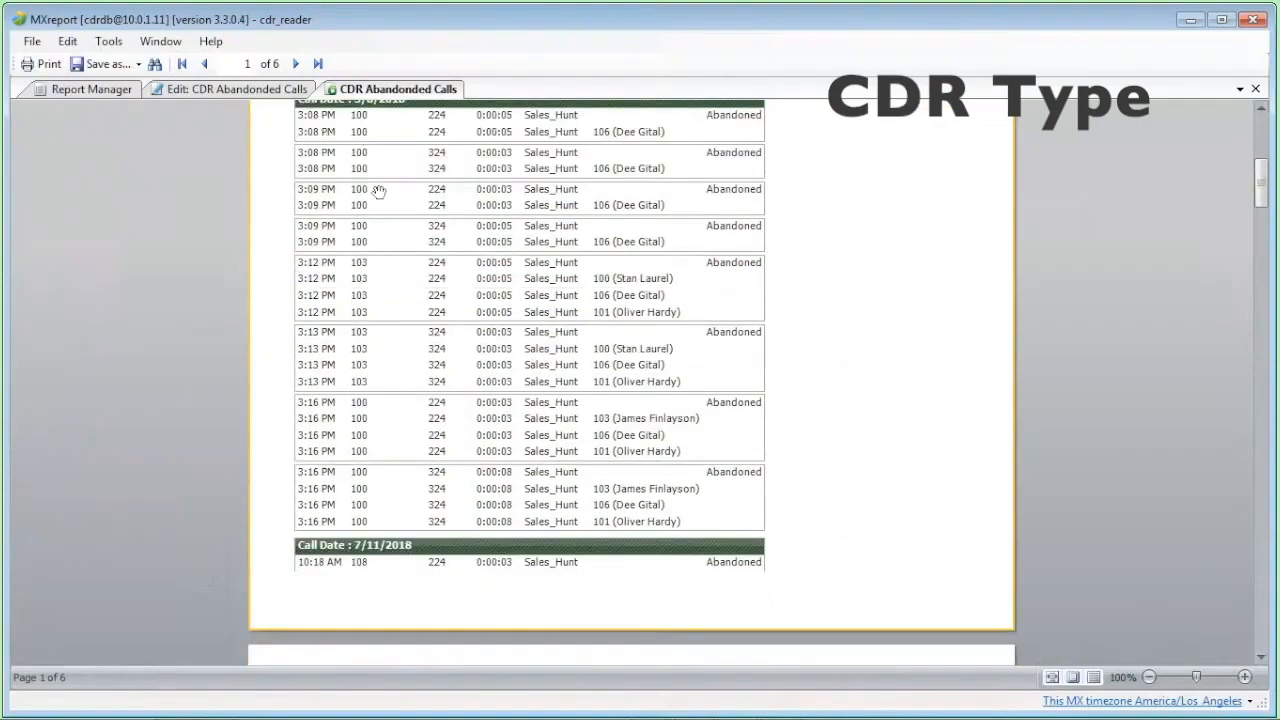
Review the abandoned calls listing in the report preview, and look through the available fields of the CDR template
click(1261, 111)
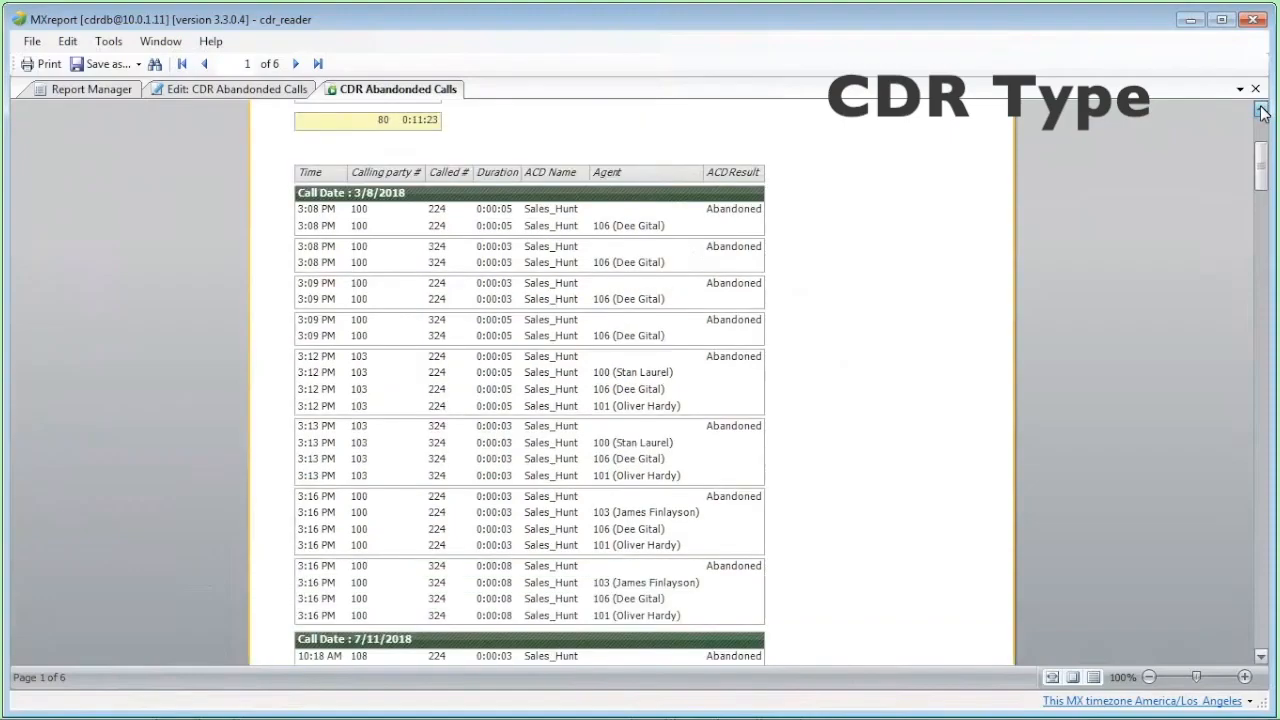
click(1261, 111)
click(1261, 111)
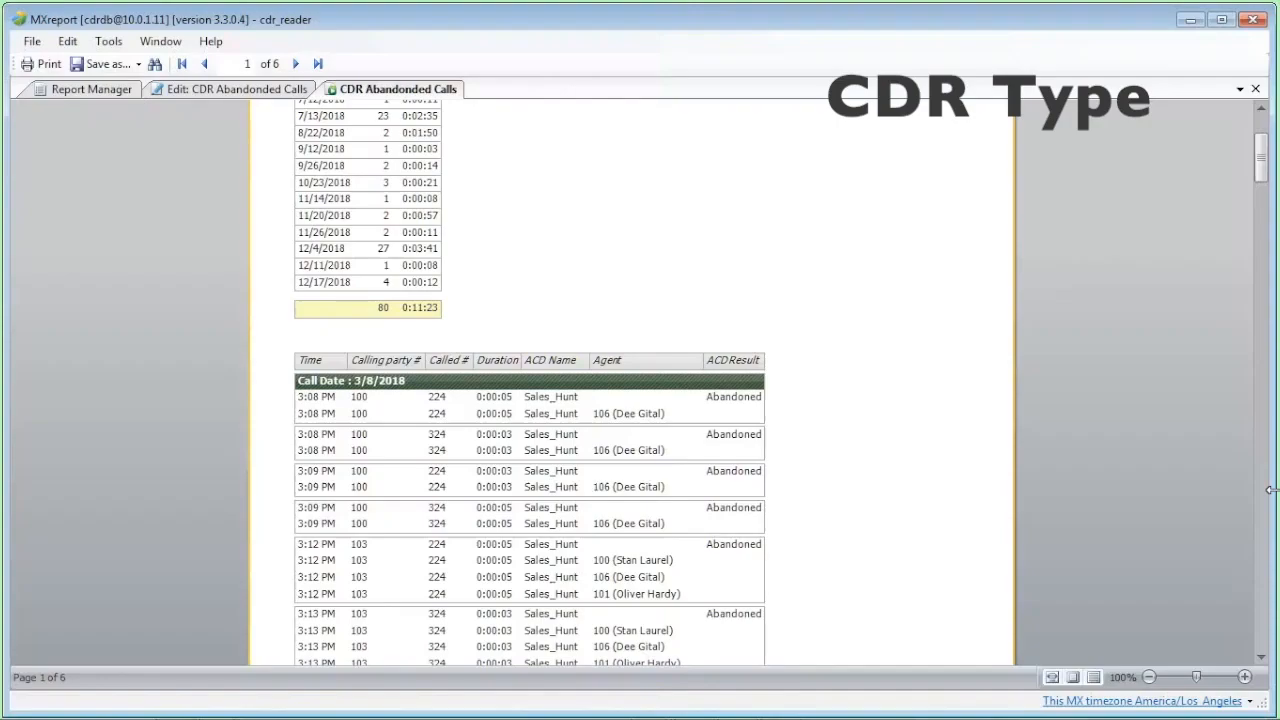
scroll(505, 300, down, 3)
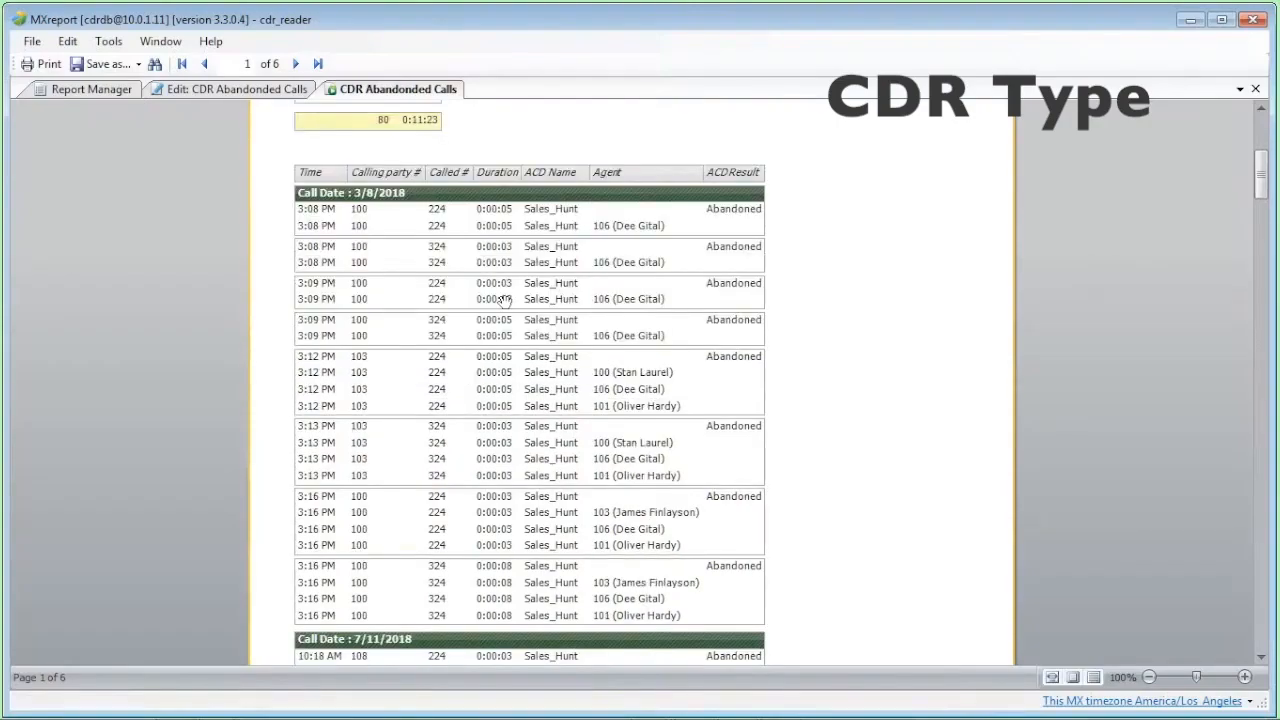
click(218, 90)
click(73, 122)
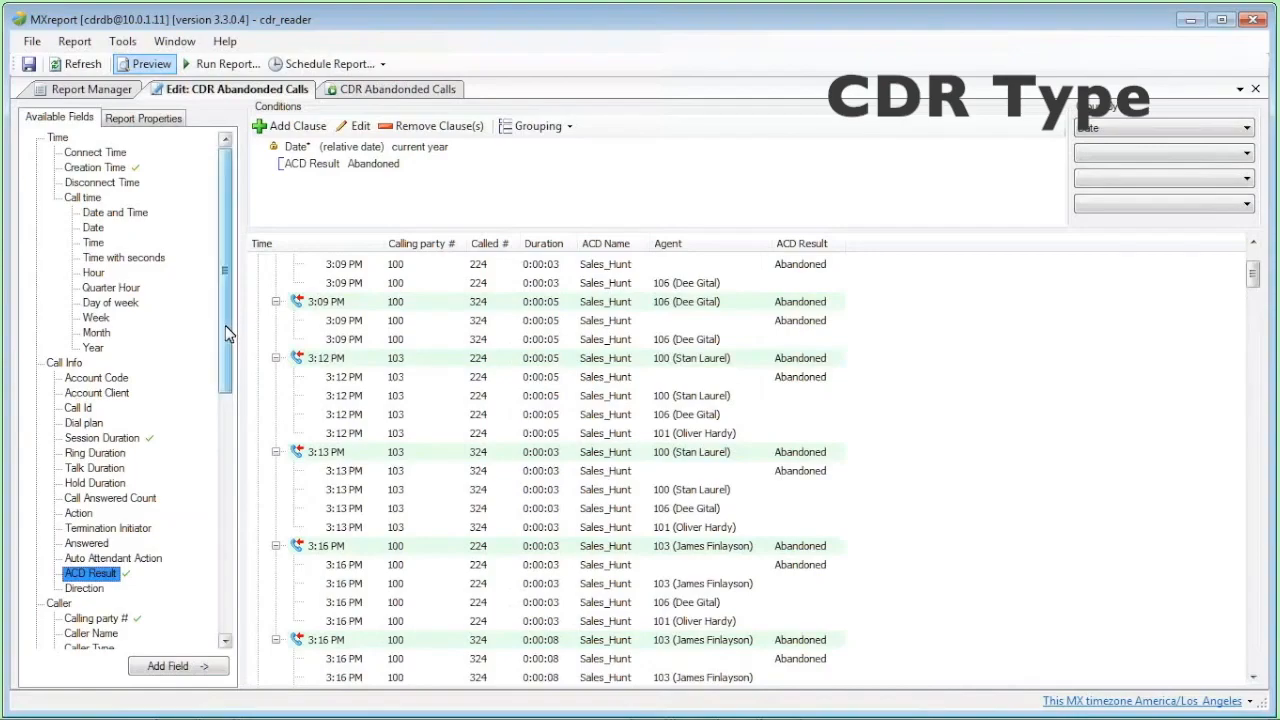
drag(229, 329, 240, 463)
scroll(240, 463, down, 5)
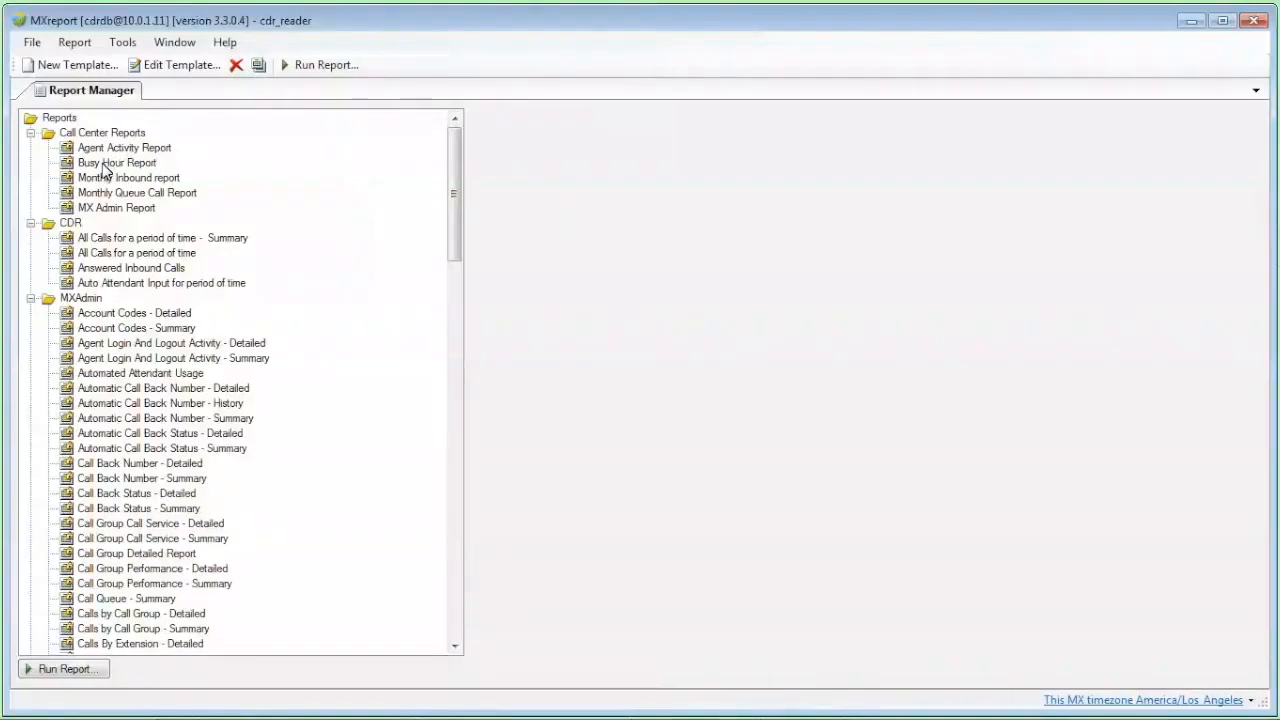
Clone the Busy Hour Report template in Call Center Reports and open the clone for editing
mouse_move(98, 177)
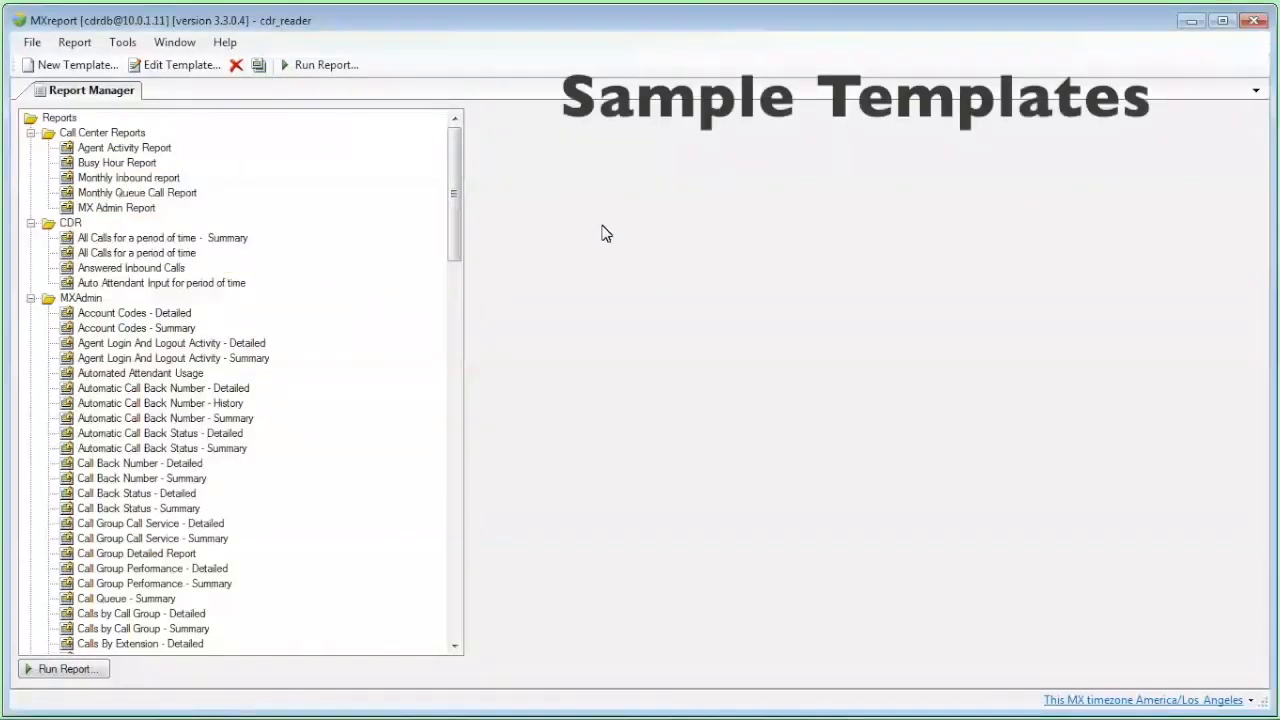
right_click(122, 165)
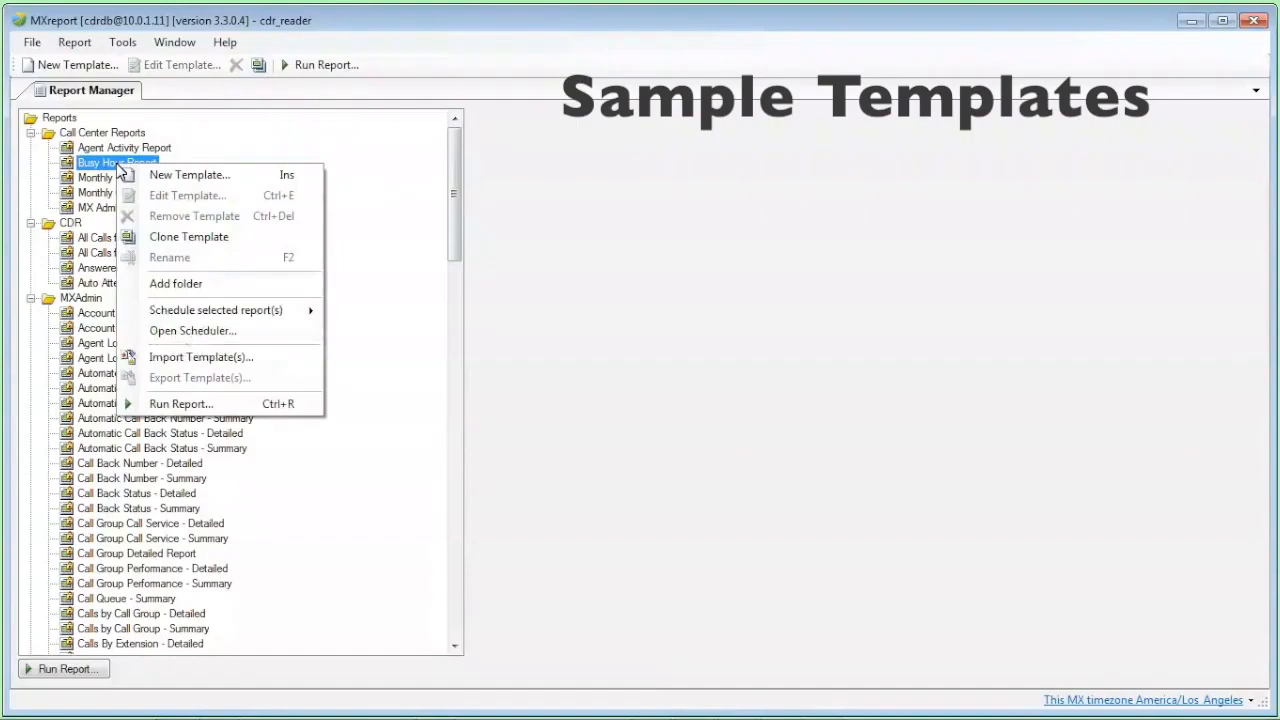
click(231, 240)
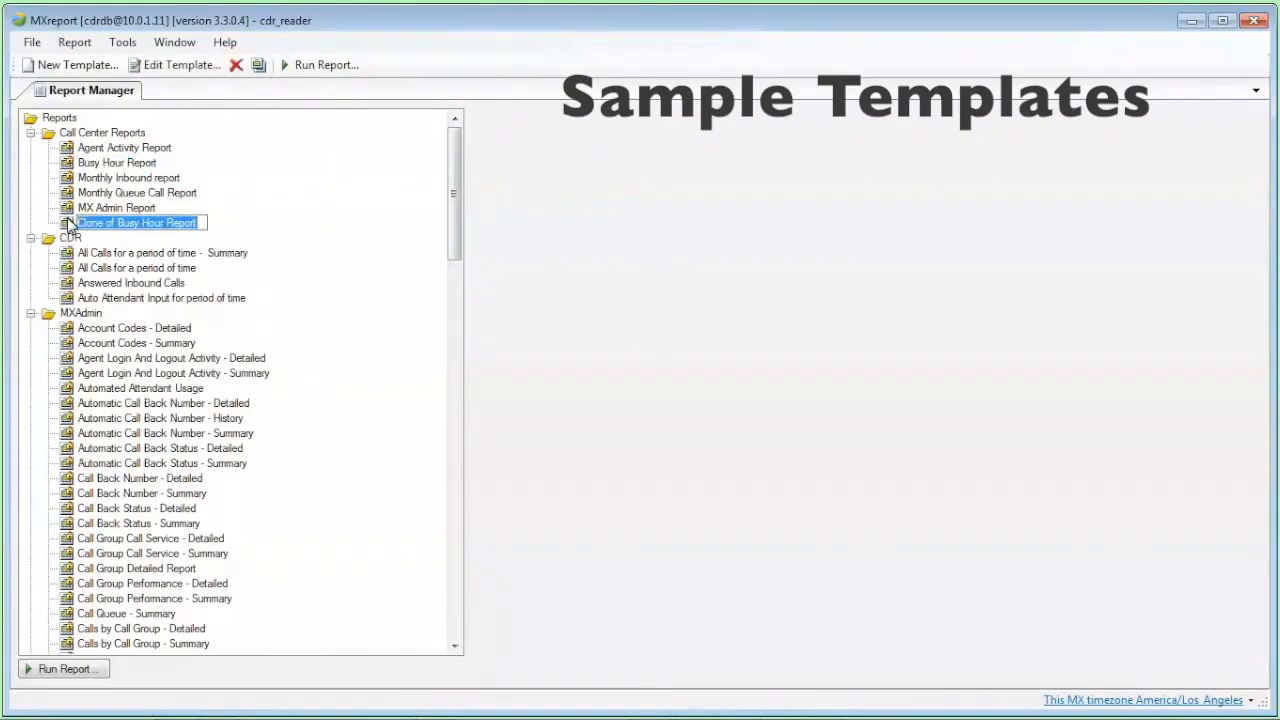
click(168, 66)
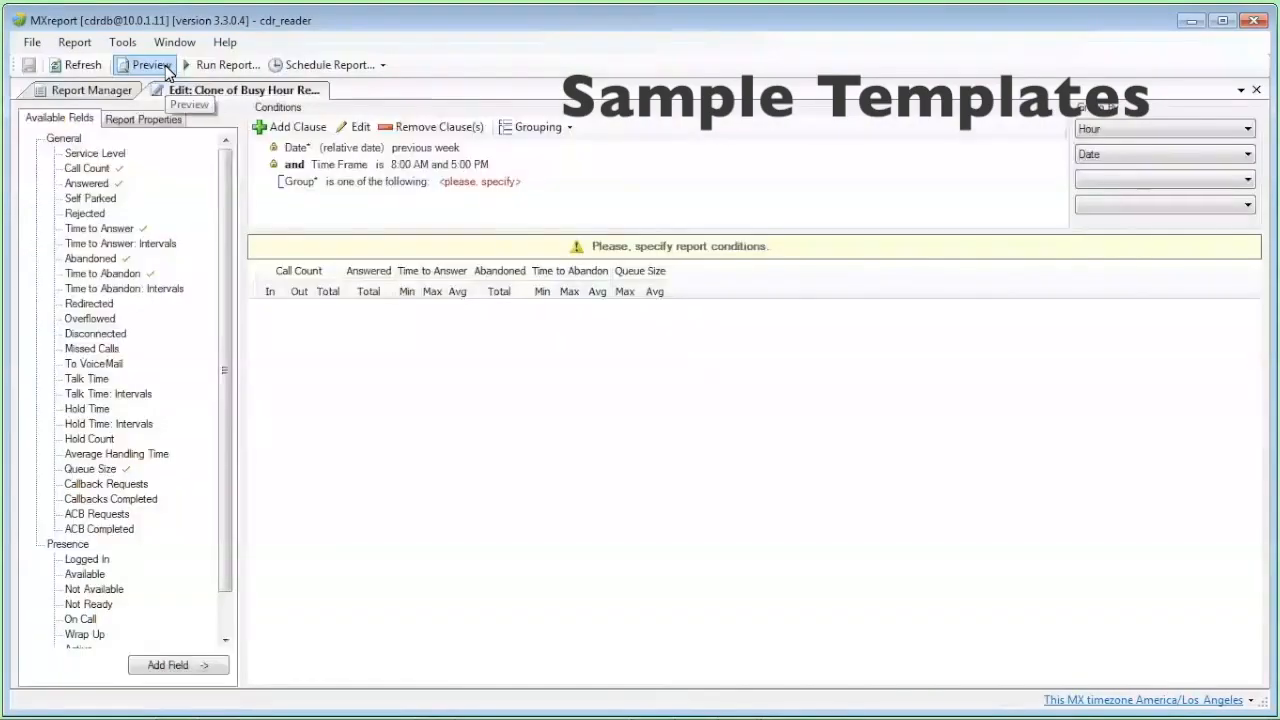
Set the relative date condition of the cloned template to current year
click(445, 149)
click(760, 365)
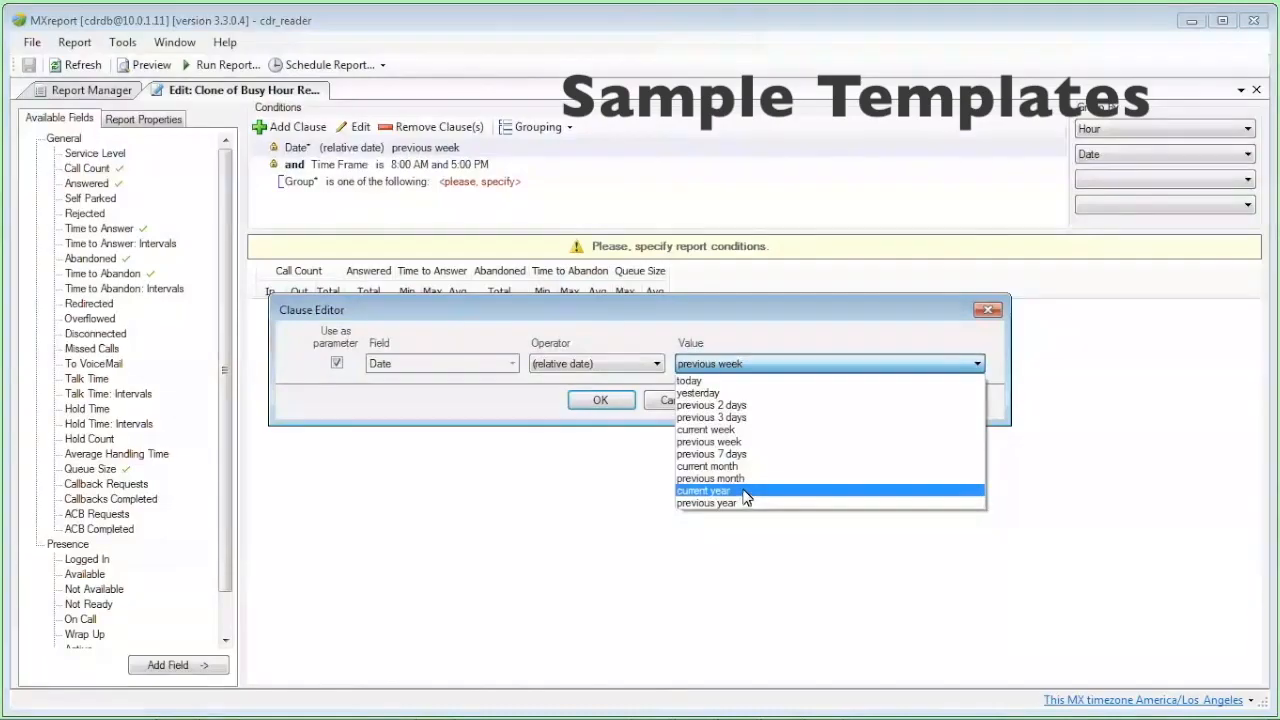
click(745, 494)
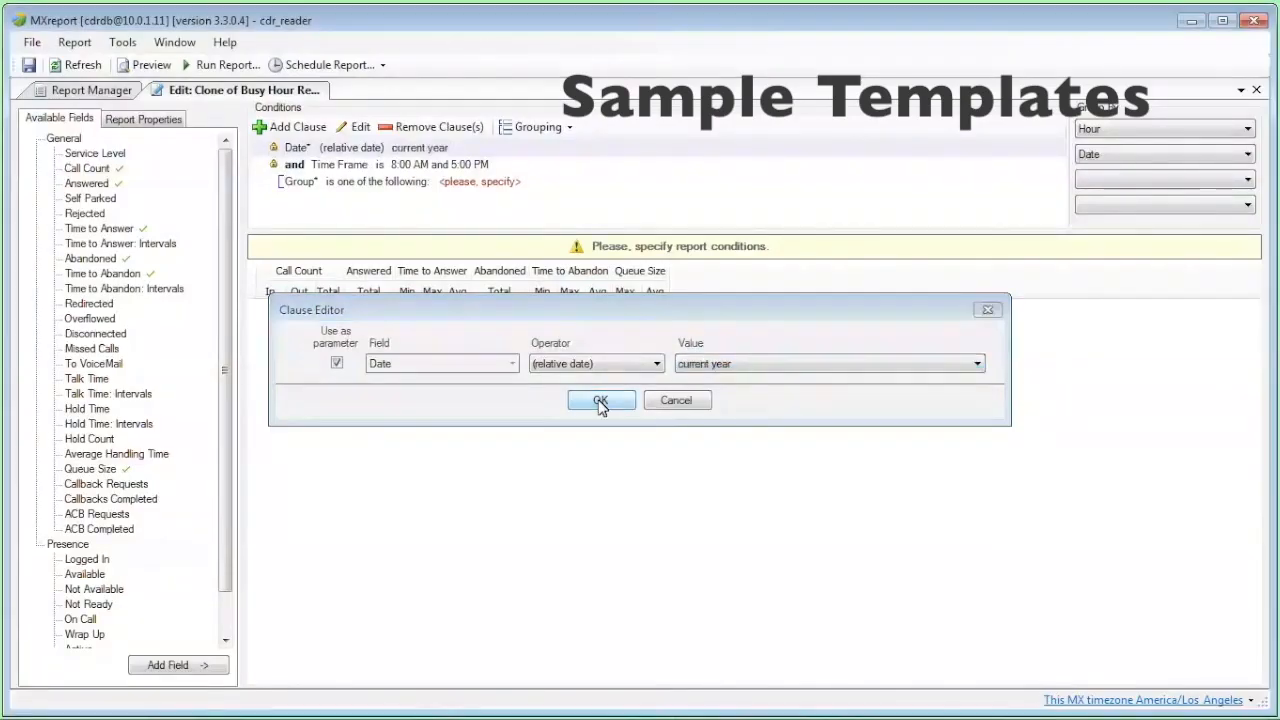
click(600, 400)
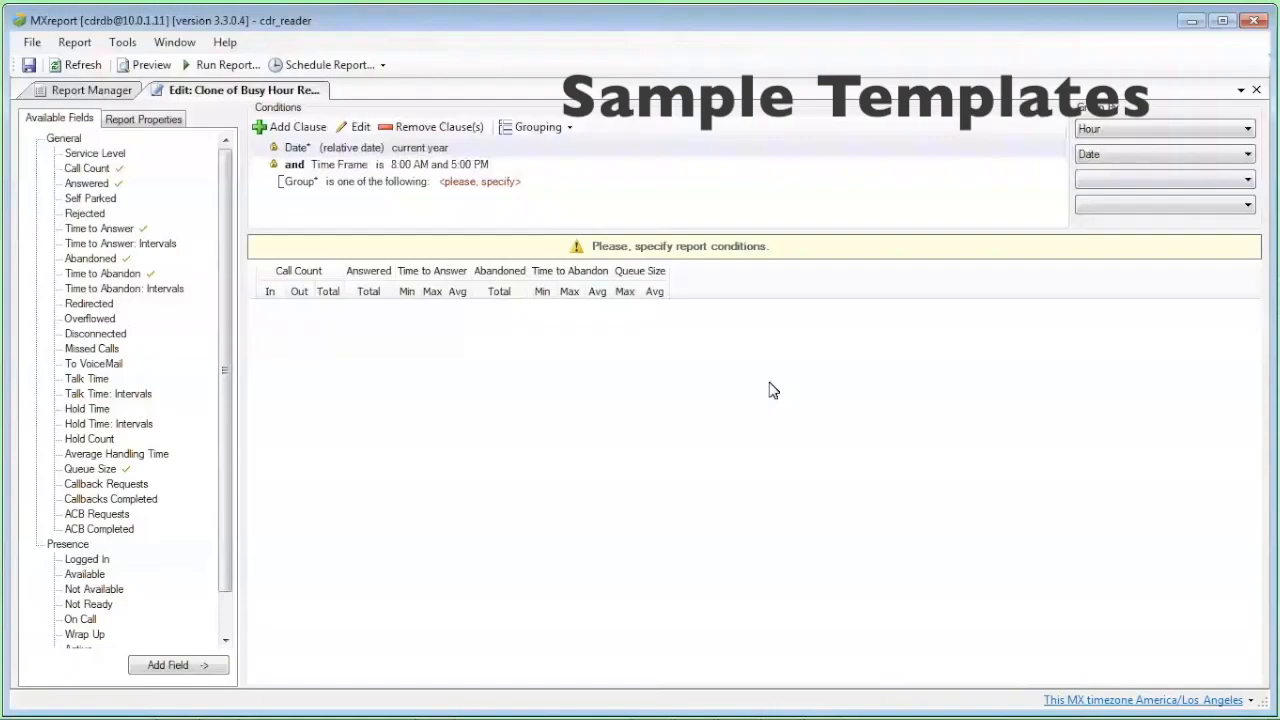
Specify 223 ICC Inbound Call Center and 224 Sales_Hunt Hunt Group as the values of the Group condition
click(476, 186)
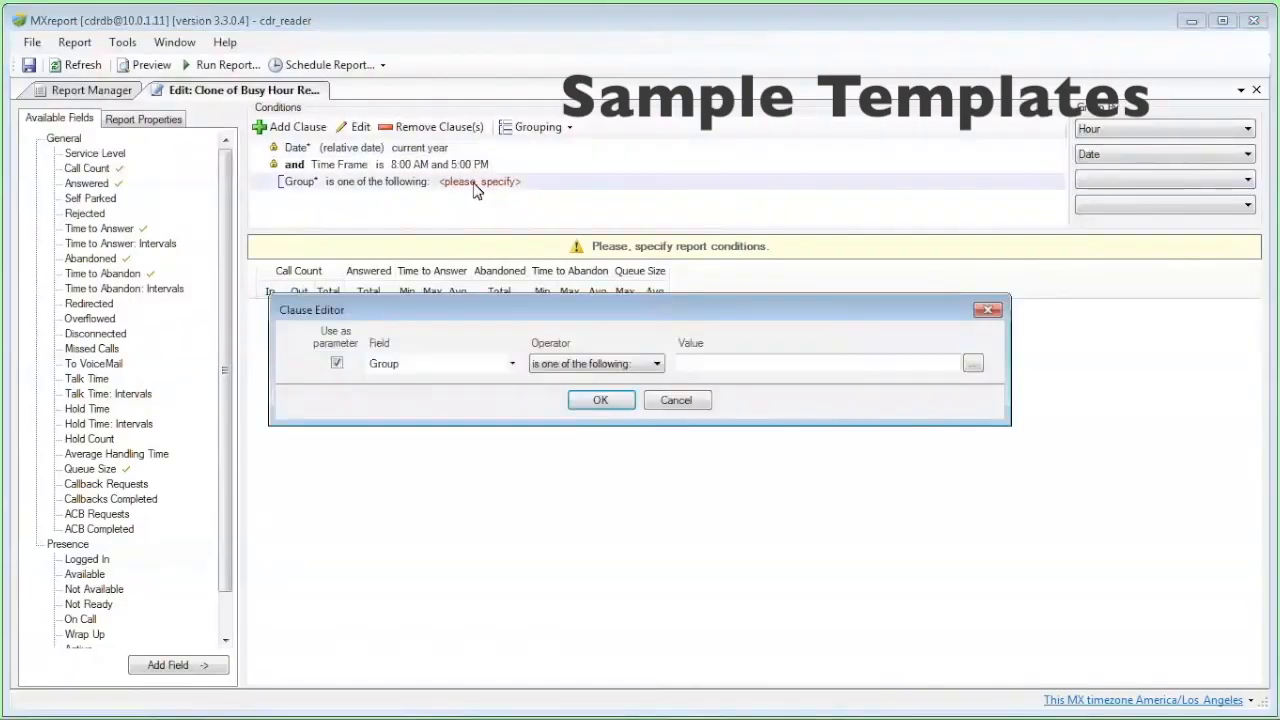
click(973, 363)
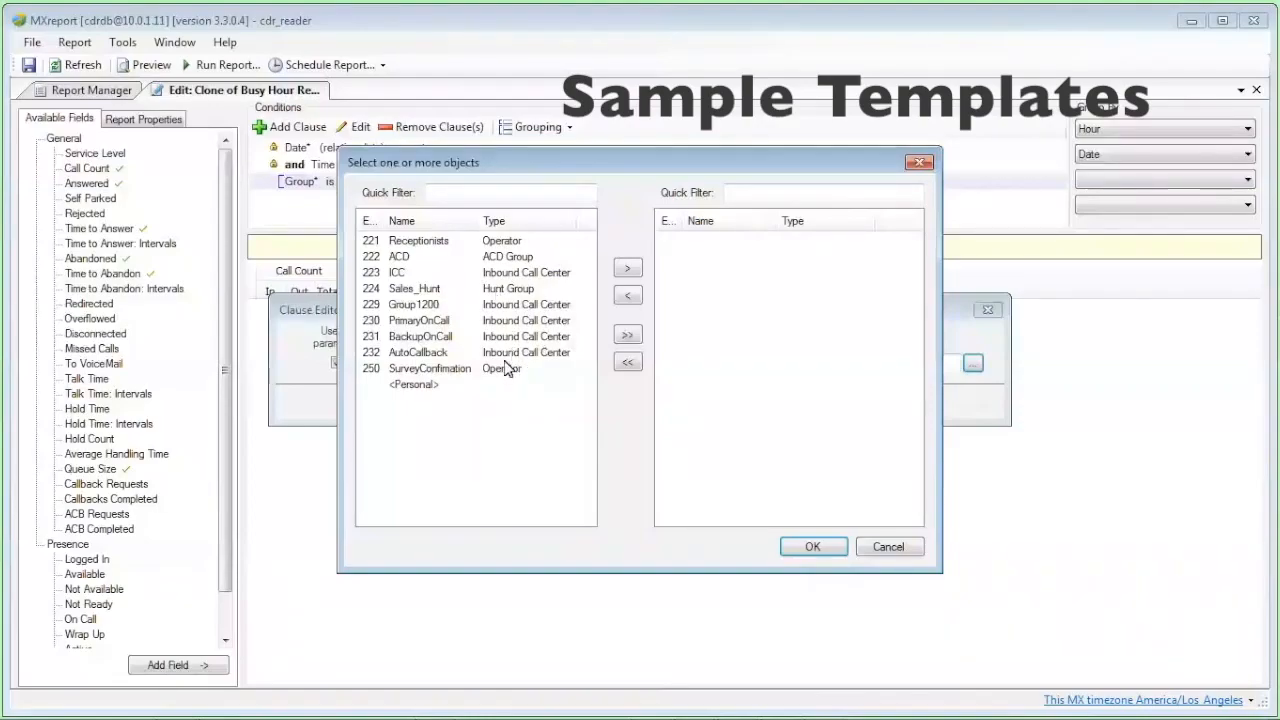
click(512, 274)
click(630, 269)
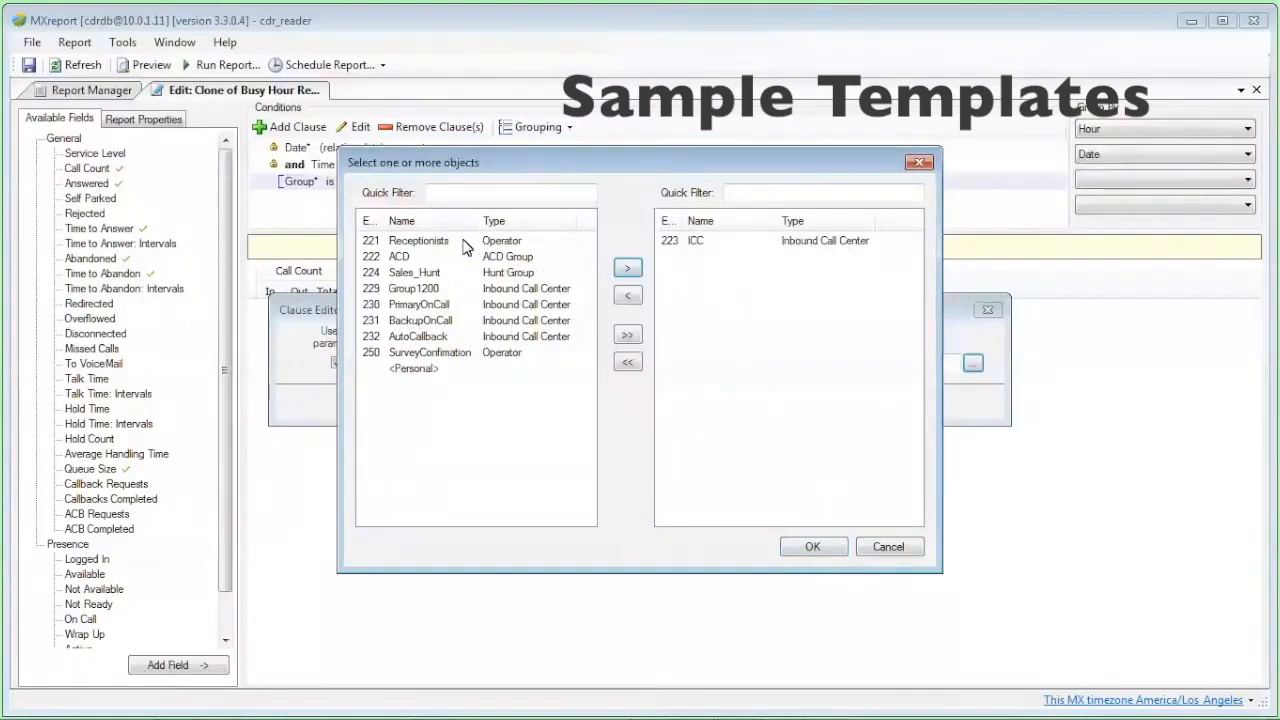
click(508, 274)
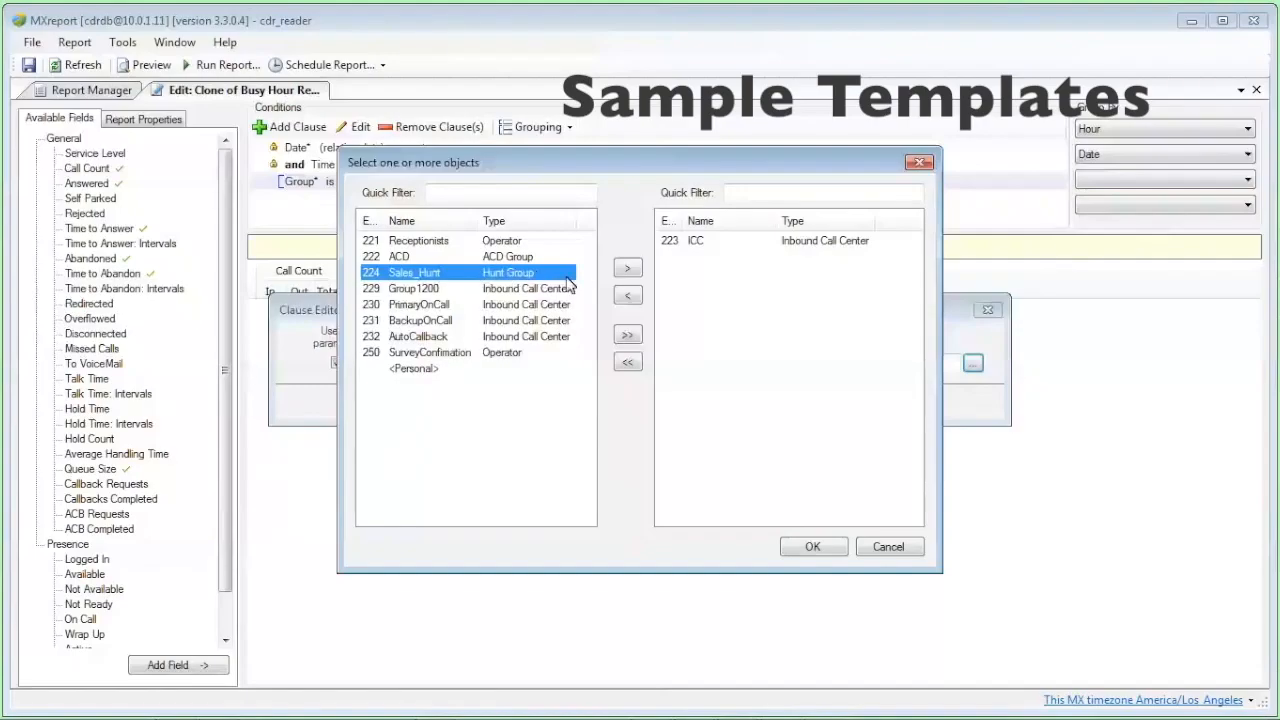
click(625, 270)
click(808, 547)
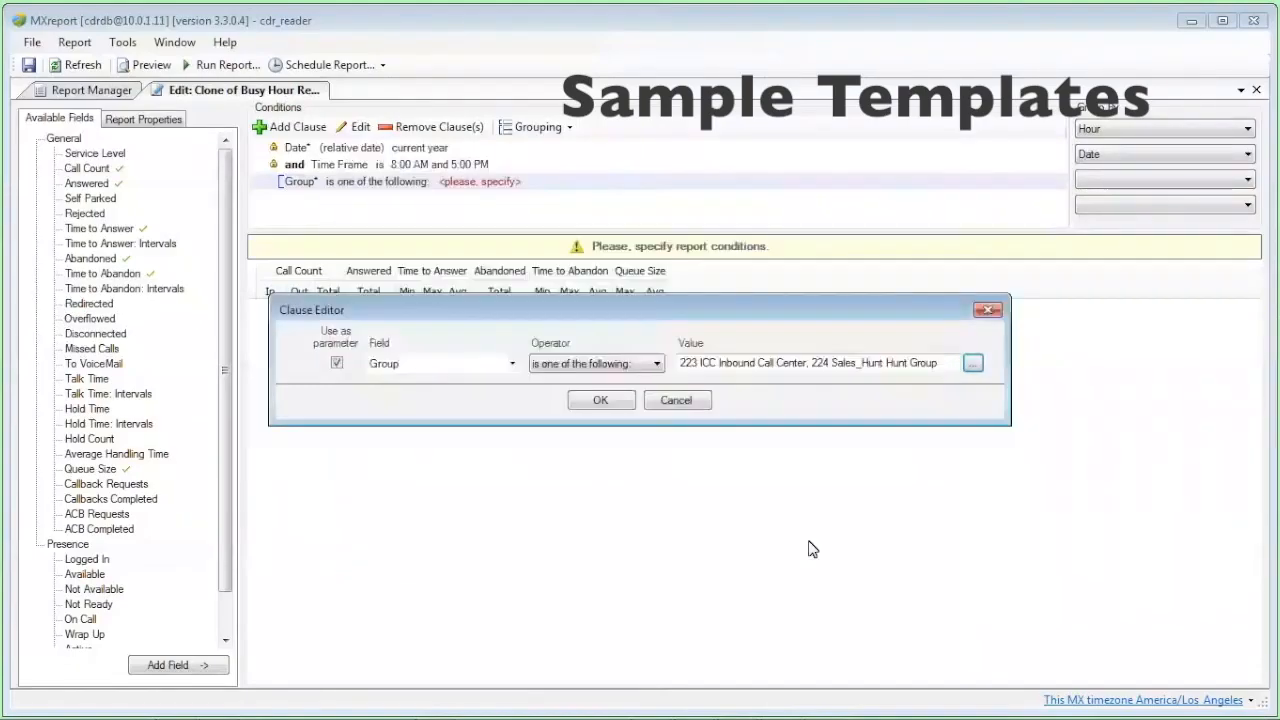
click(612, 402)
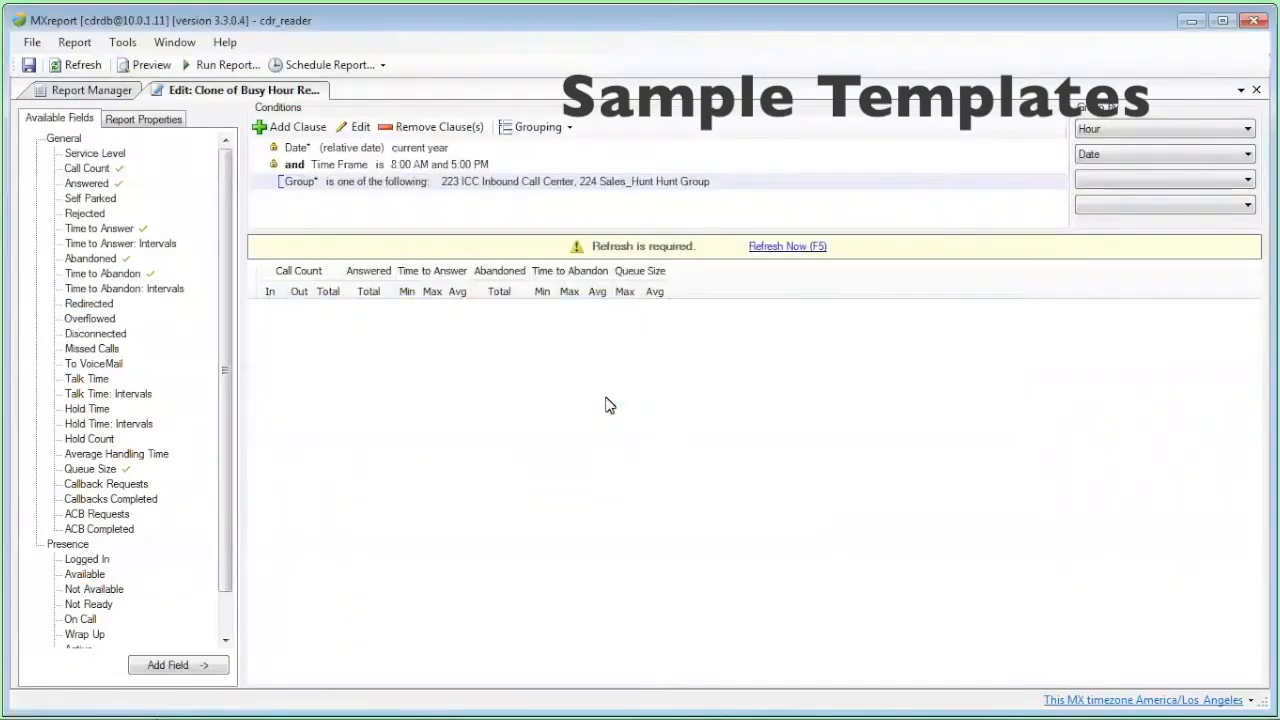
Refresh the report data with the new date and group conditions, leaving the Abandoned column's properties unedited
click(765, 247)
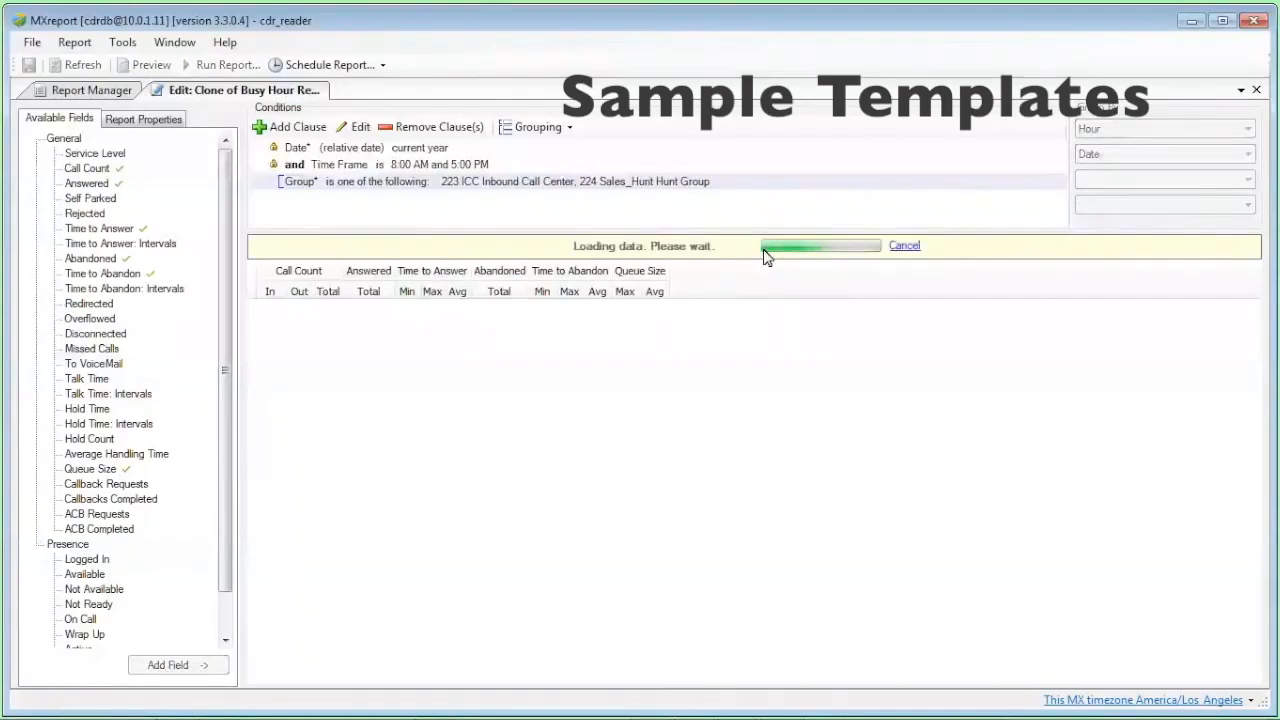
click(765, 257)
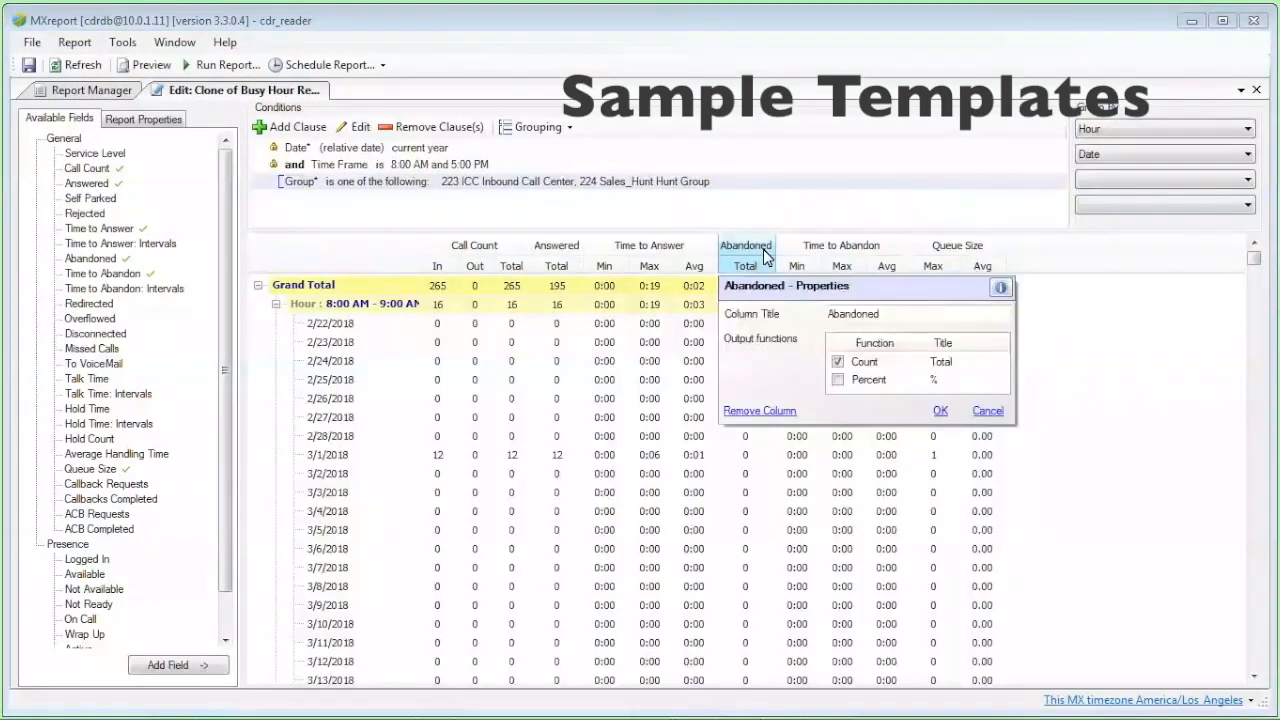
click(1101, 405)
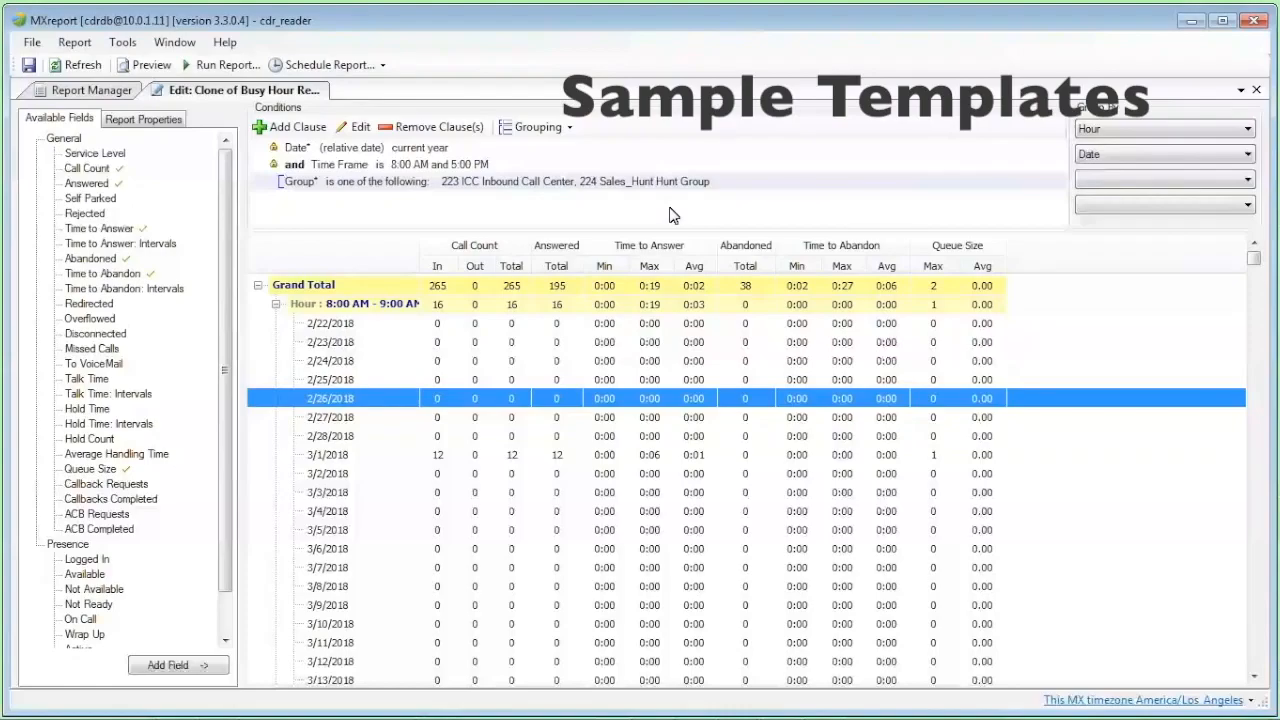
Group the report by Group Name first and by Date second, and refresh the data
click(1138, 131)
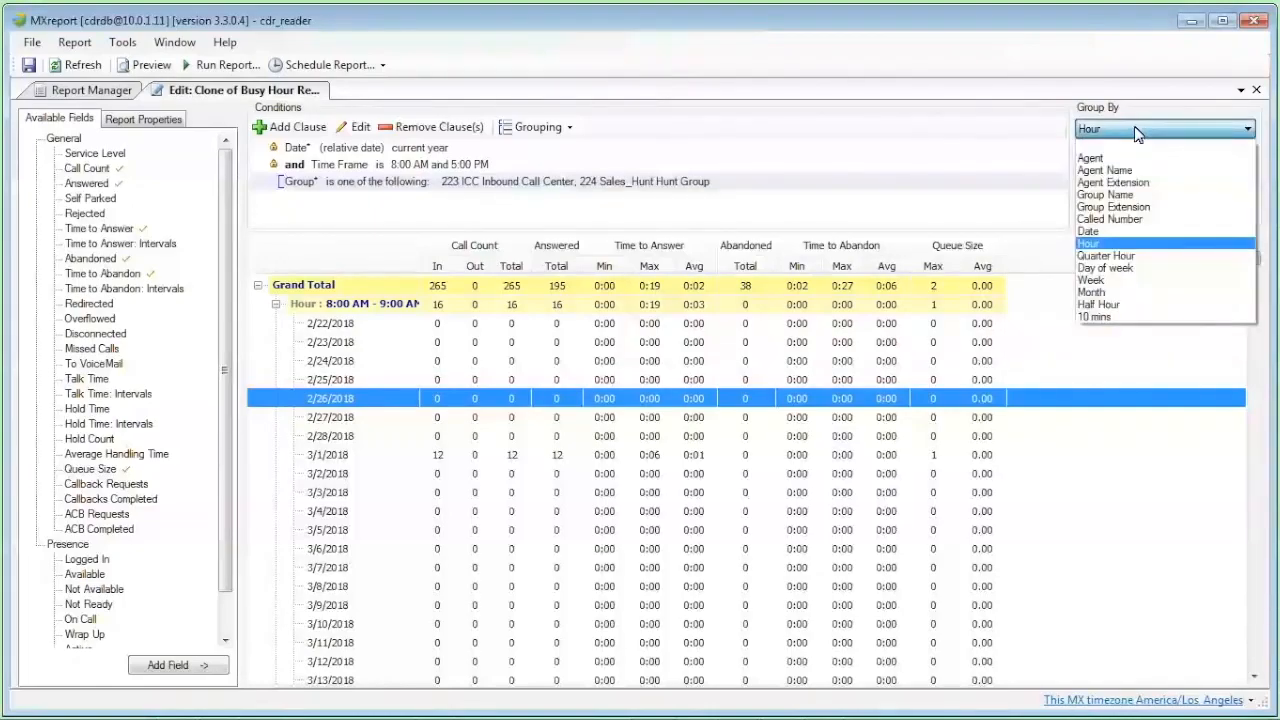
click(1130, 195)
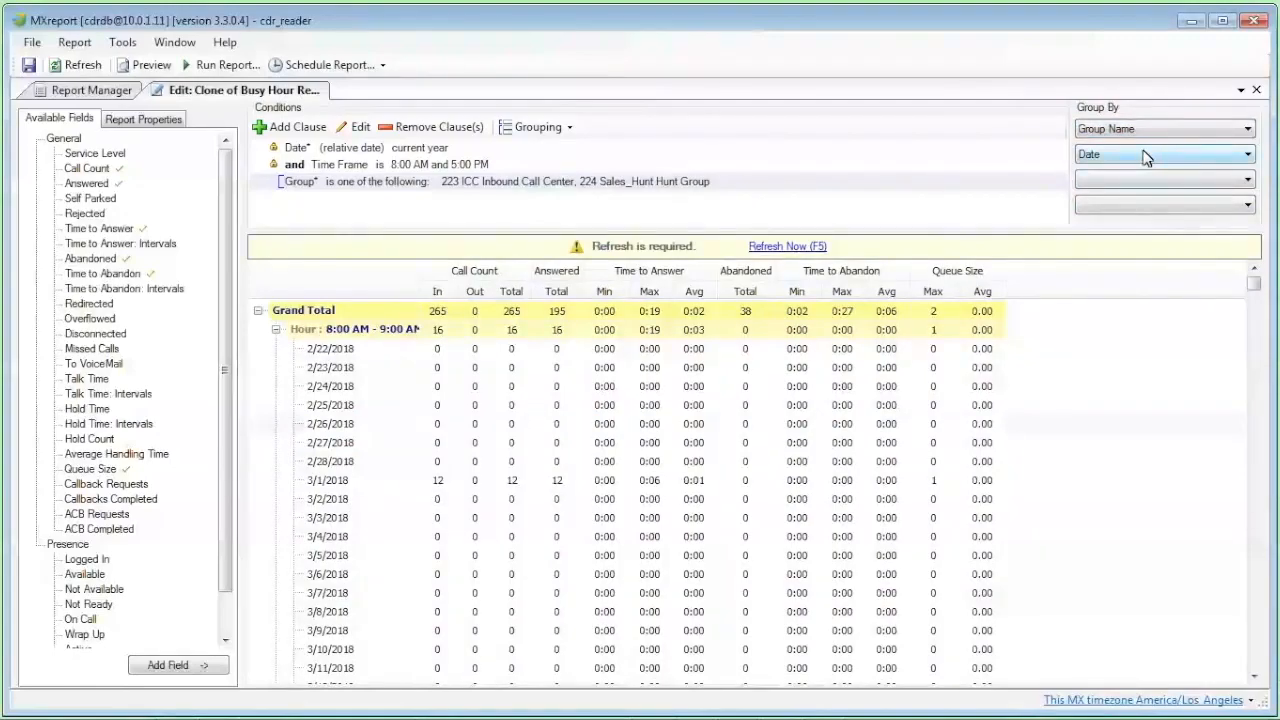
click(1146, 156)
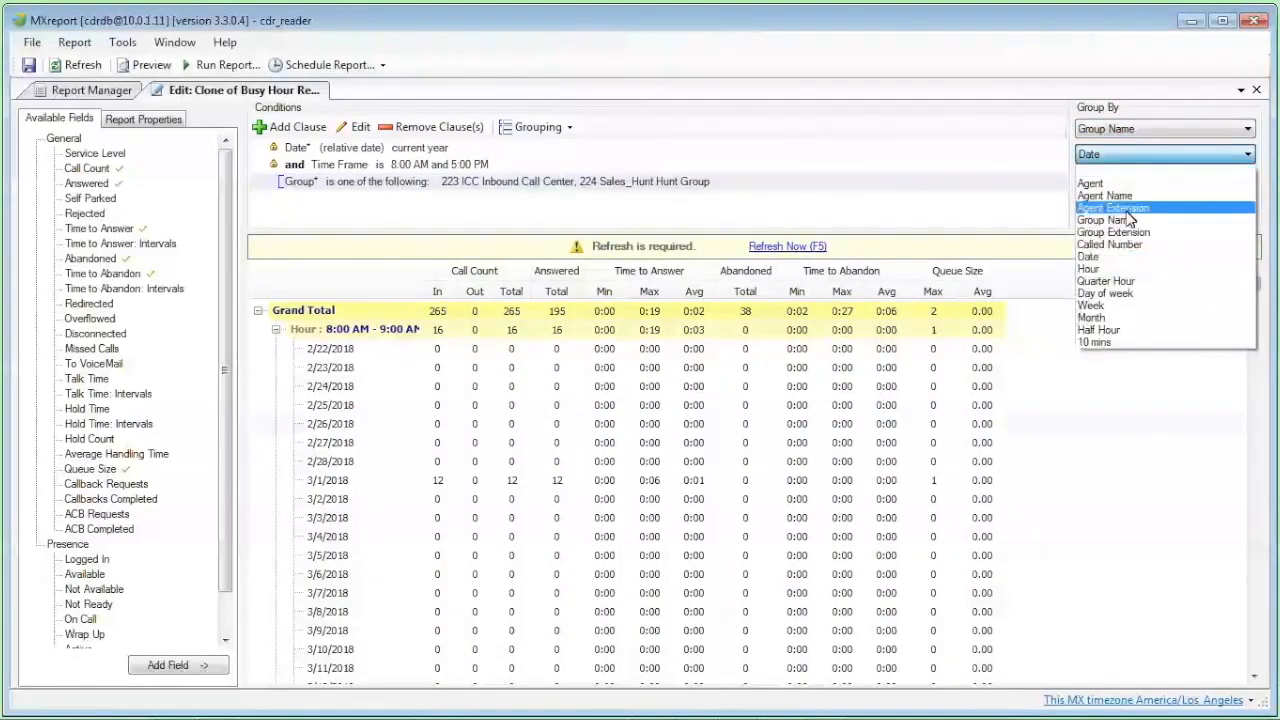
click(1099, 258)
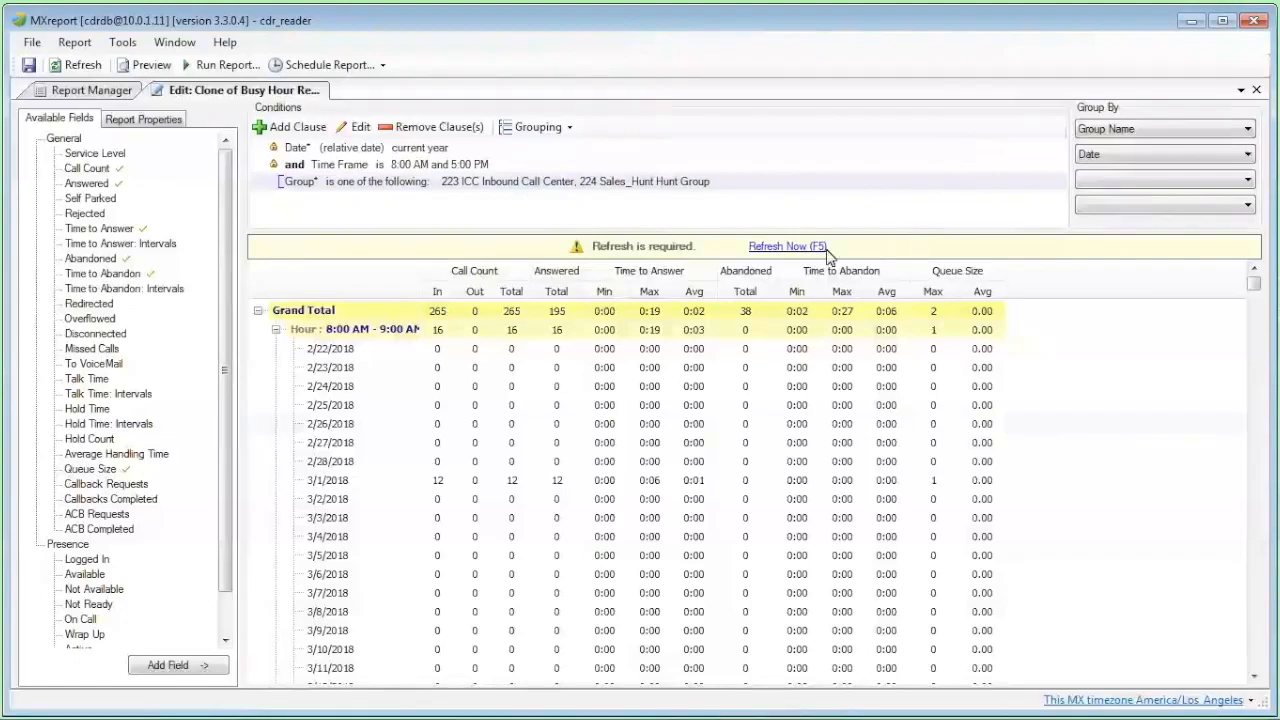
click(775, 247)
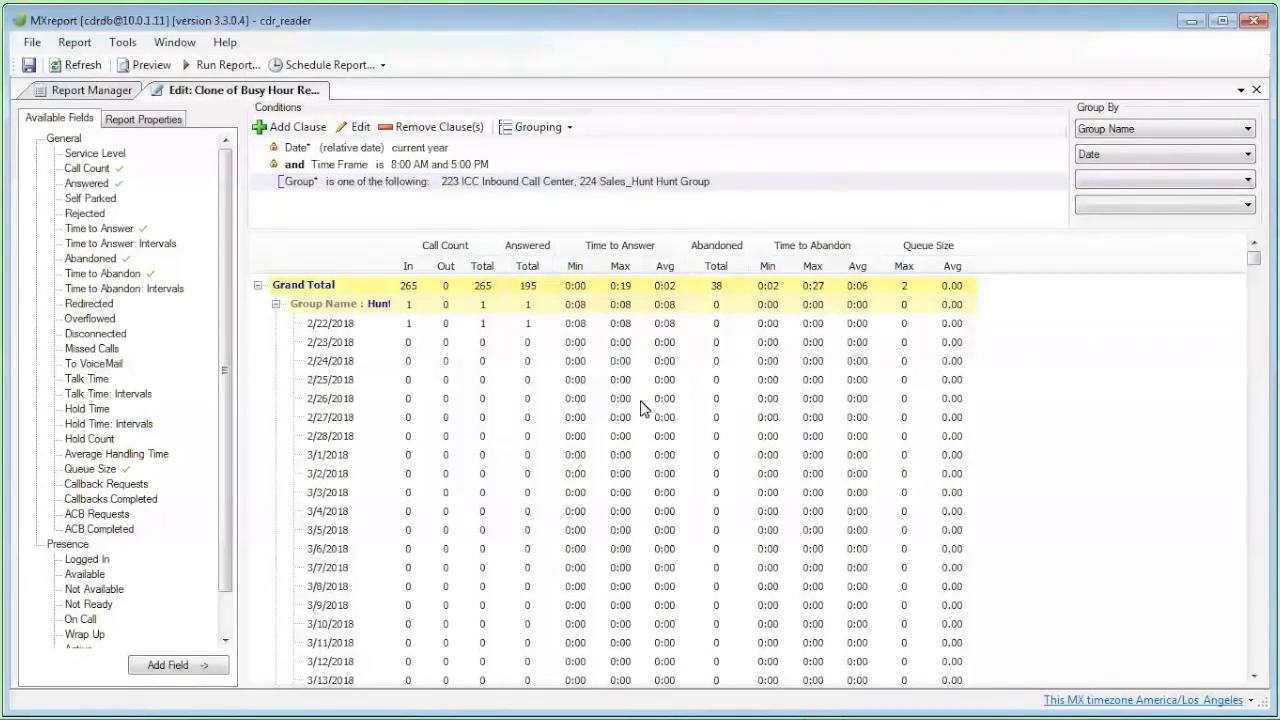
Look over the daily rows, change the second grouping level to Month, and refresh the report data
click(1255, 679)
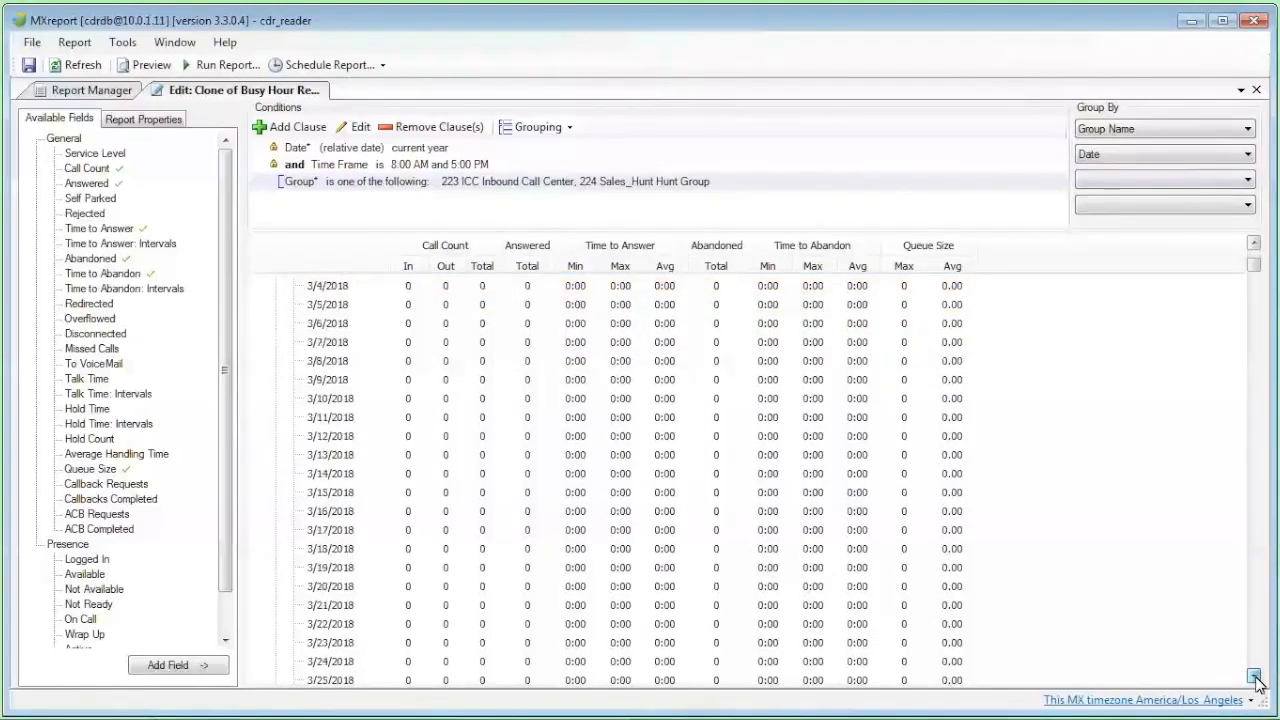
drag(1255, 679, 1255, 679)
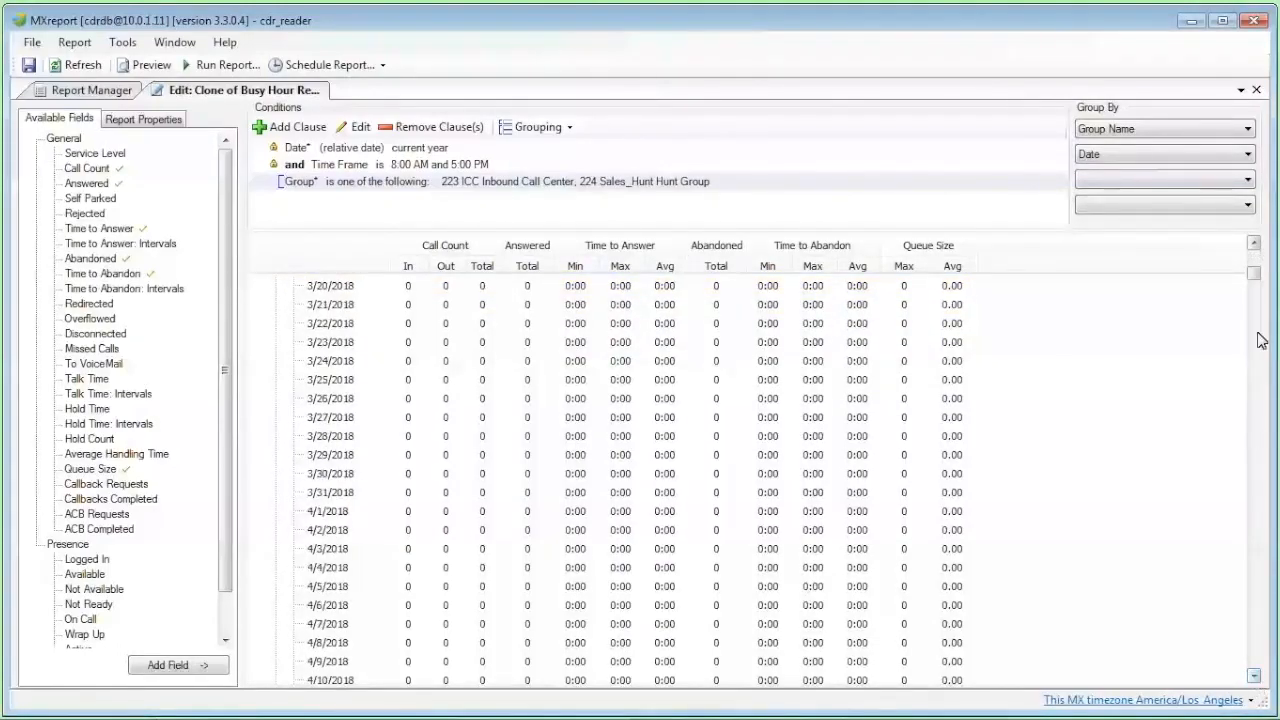
drag(1255, 275, 1255, 252)
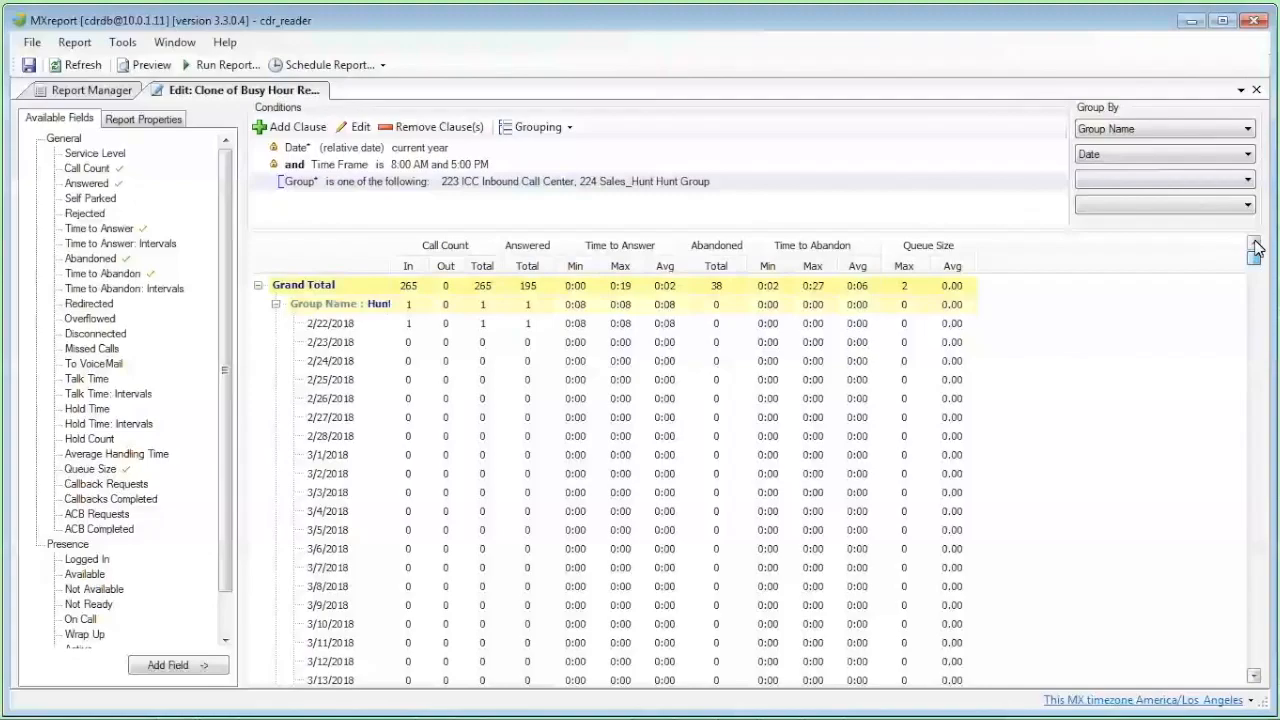
click(1130, 156)
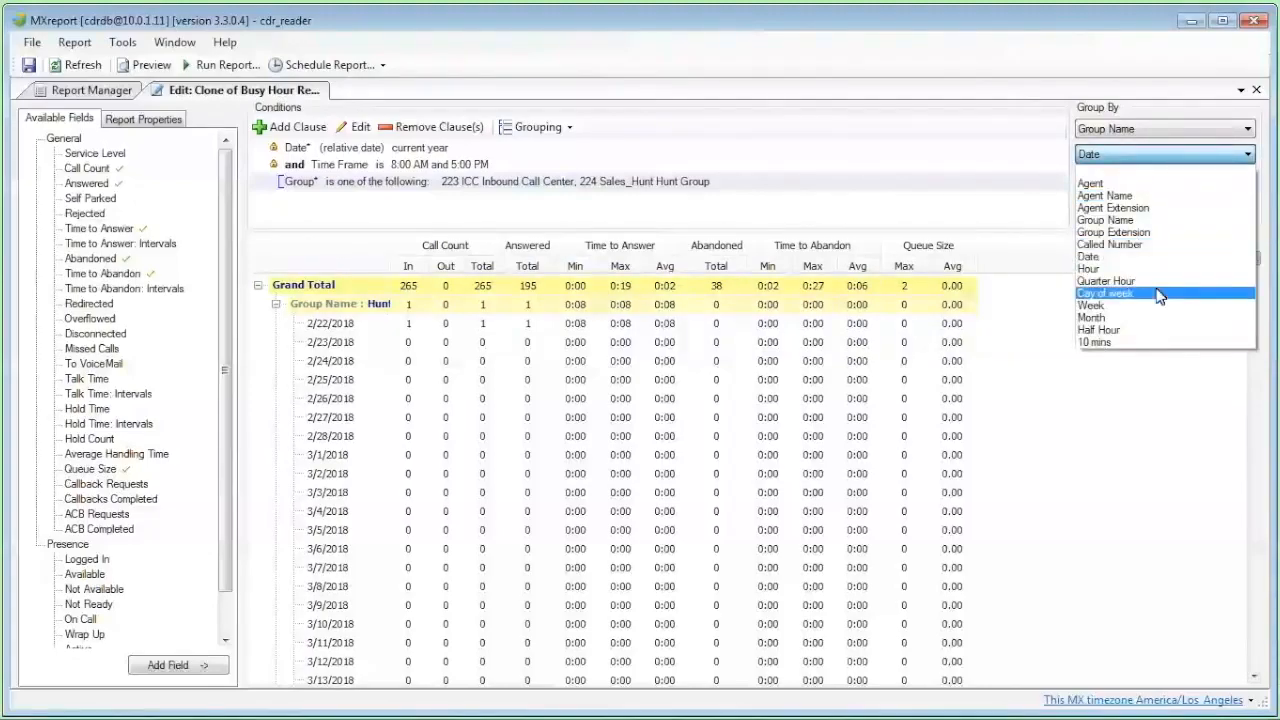
click(1120, 318)
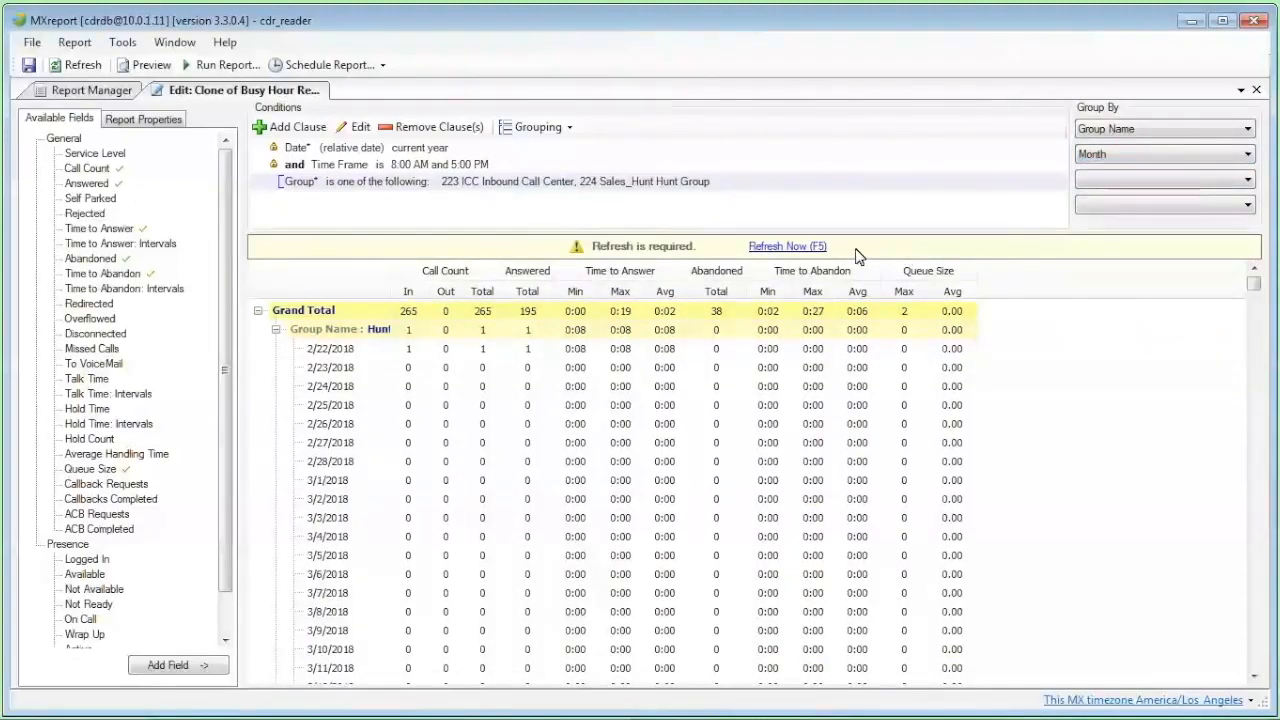
click(775, 247)
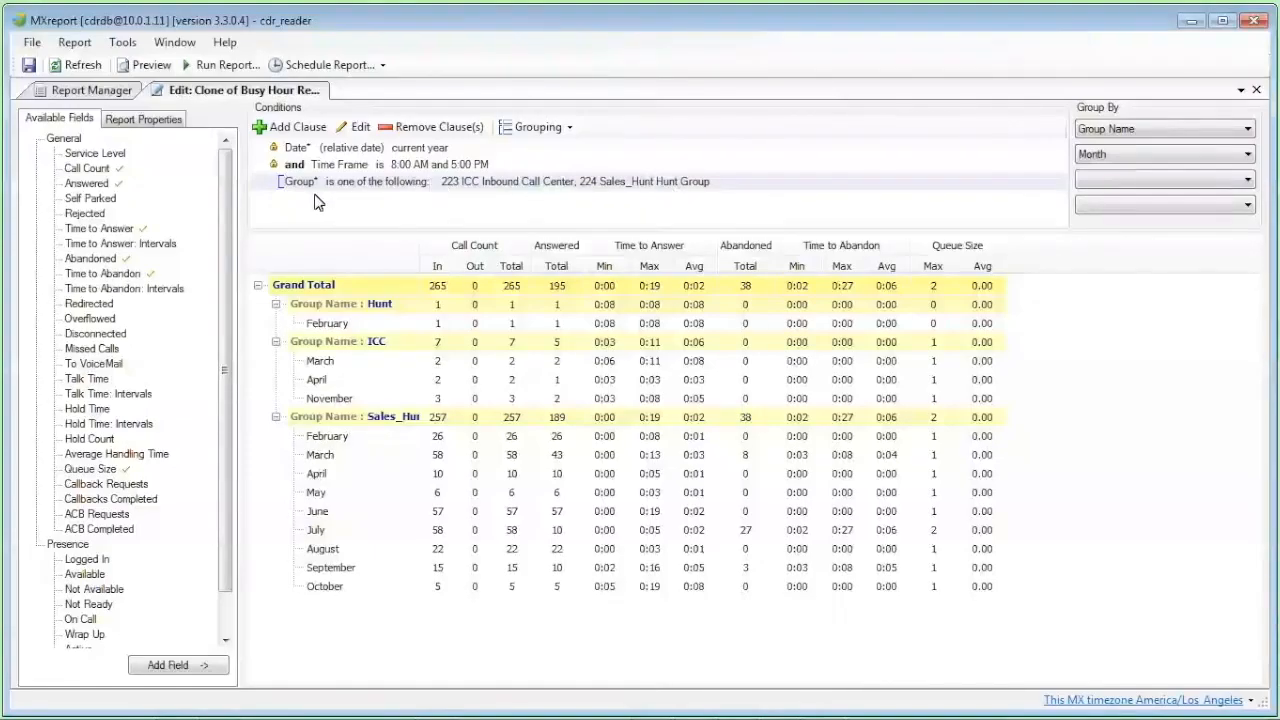
Start a new condition clause on the Called Number field with the operator "is one of the following"
click(292, 130)
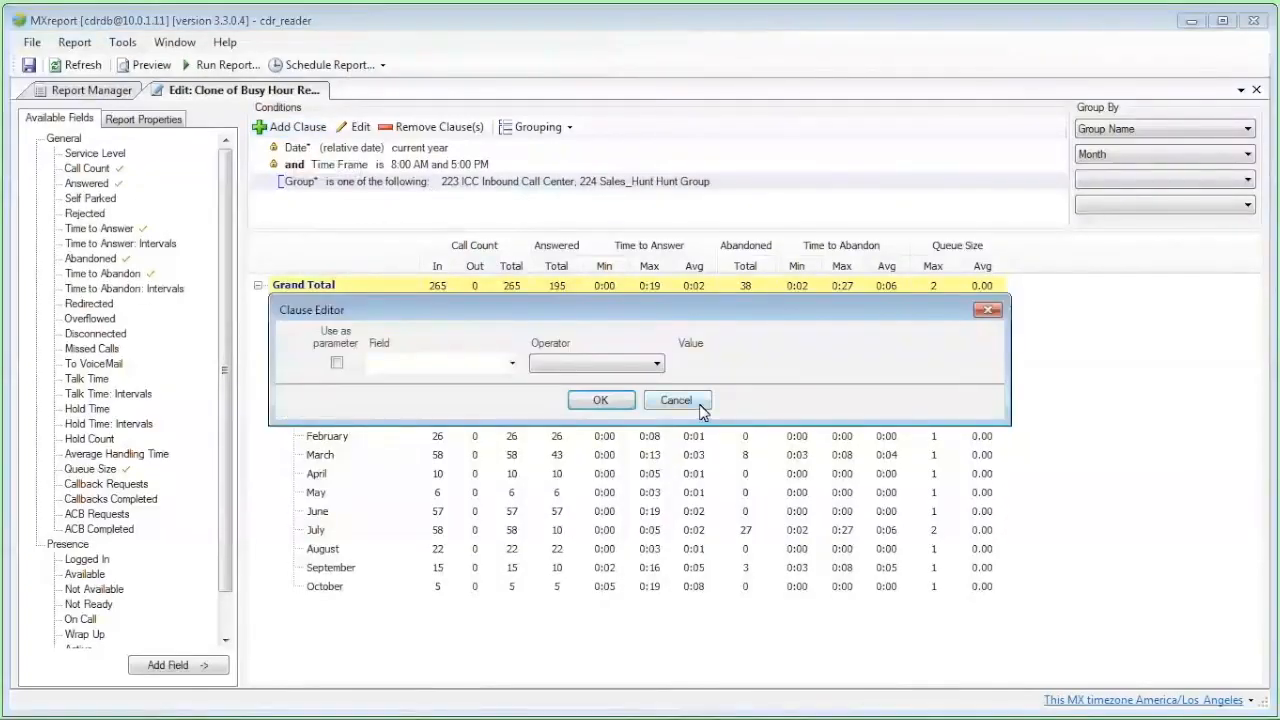
click(511, 366)
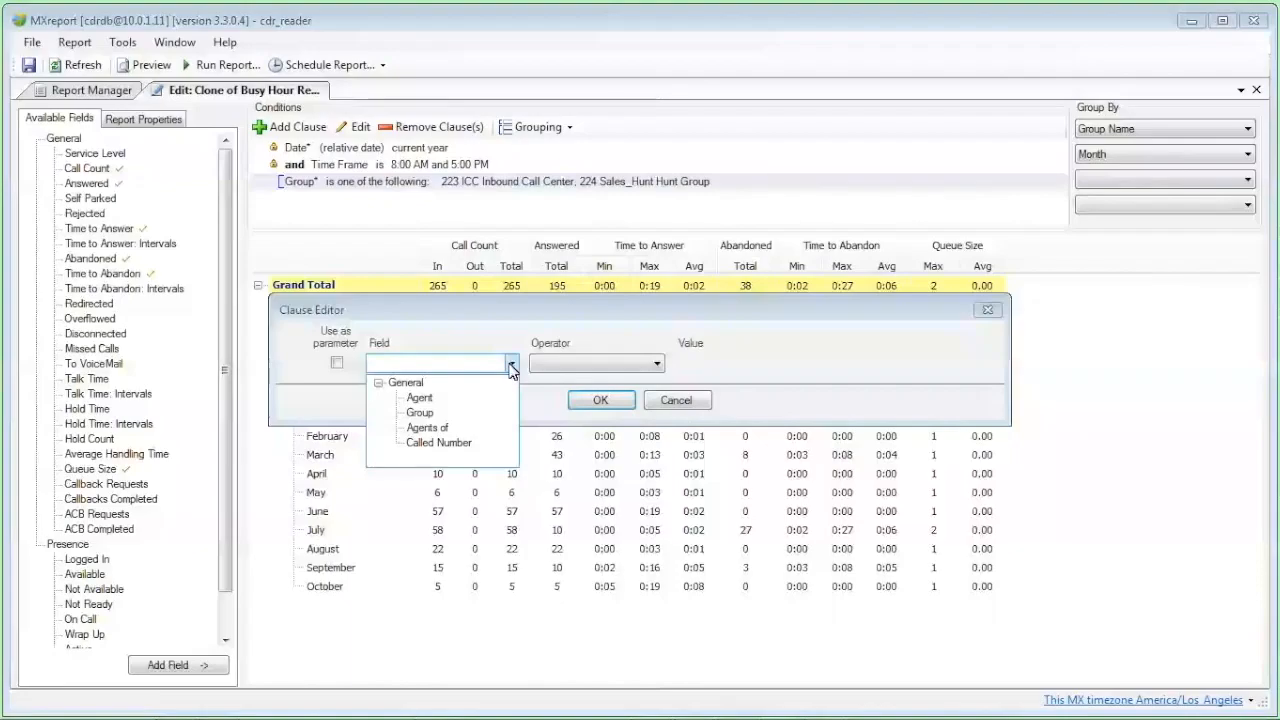
click(433, 448)
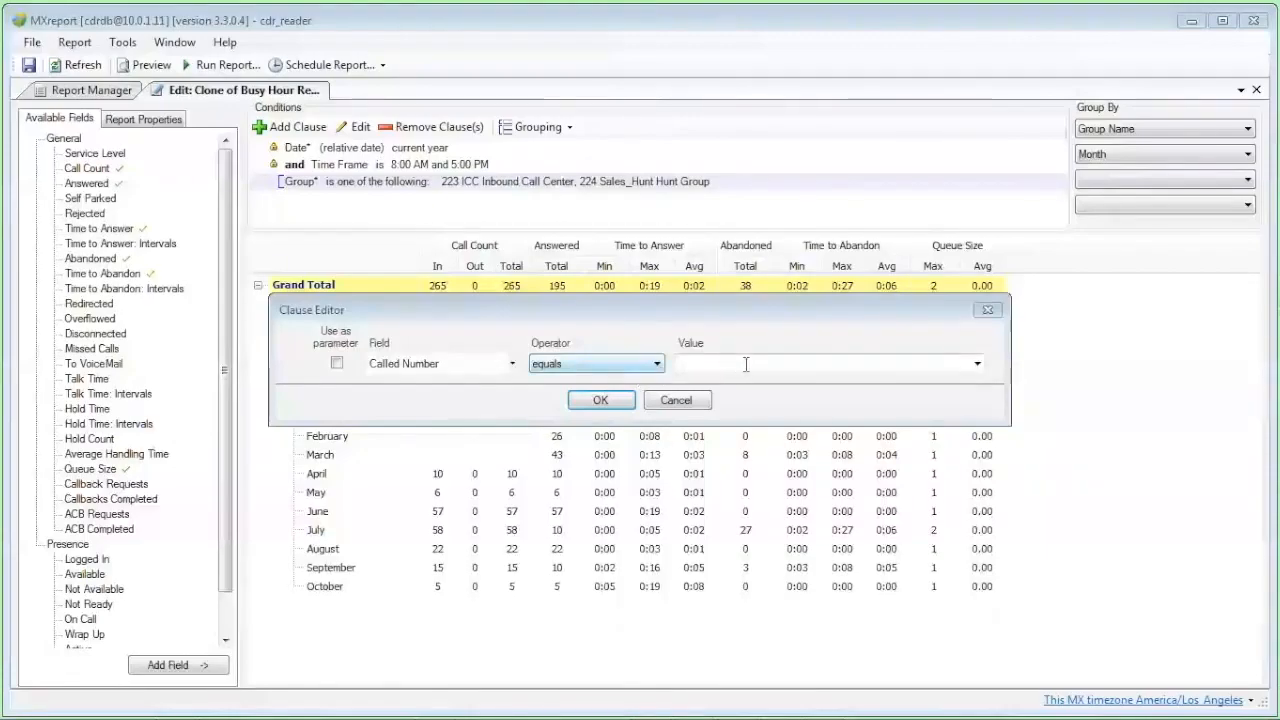
click(648, 368)
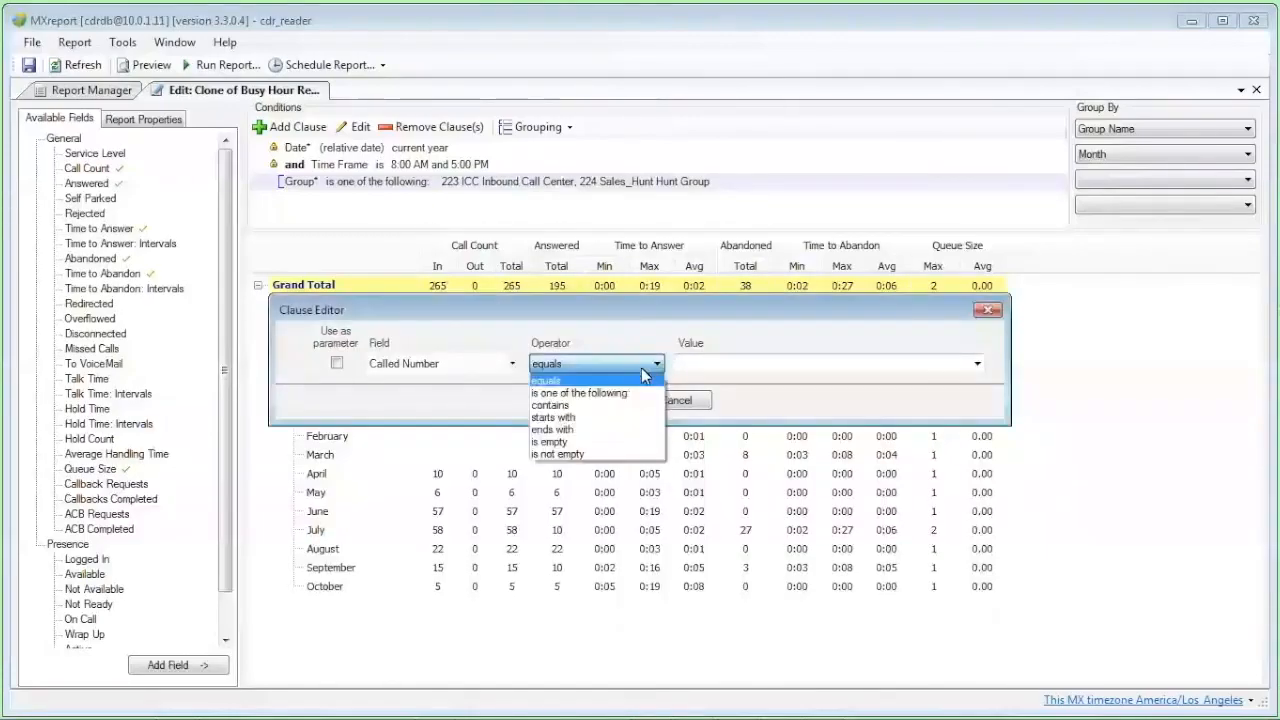
click(624, 393)
click(746, 362)
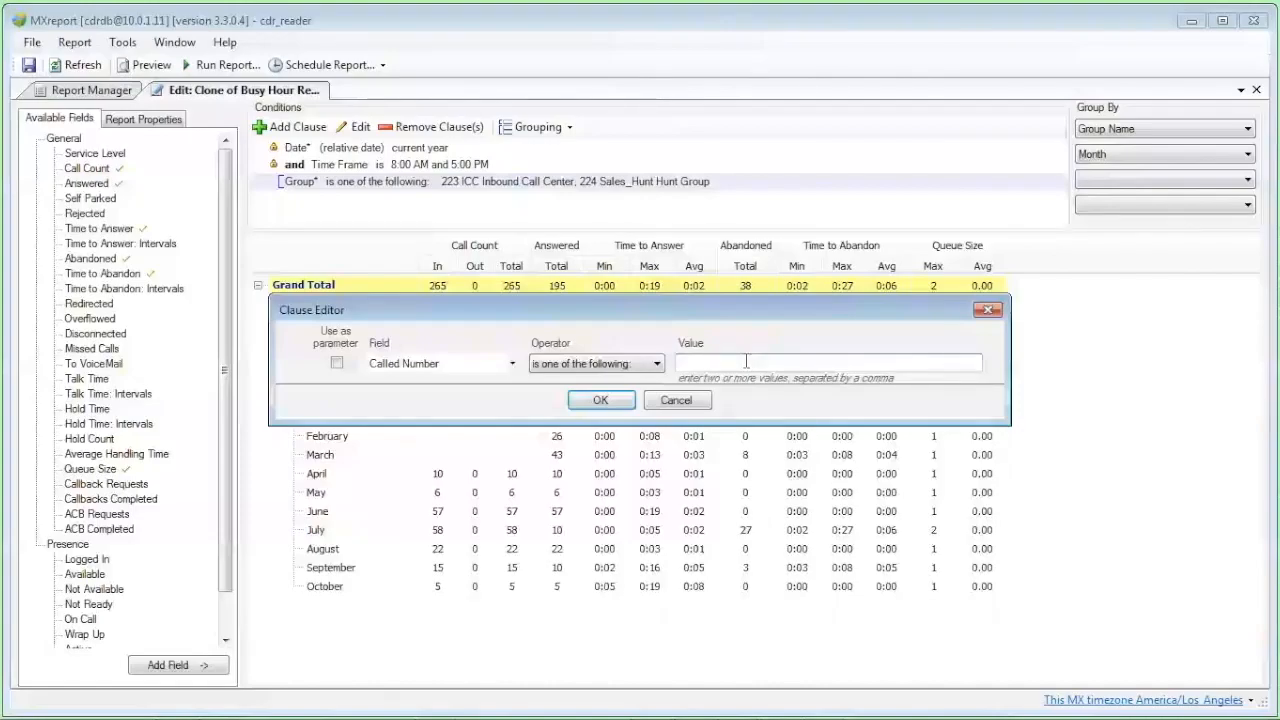
Add the Called Number clause with its value left empty, and link it to the Group condition with "or"
click(656, 365)
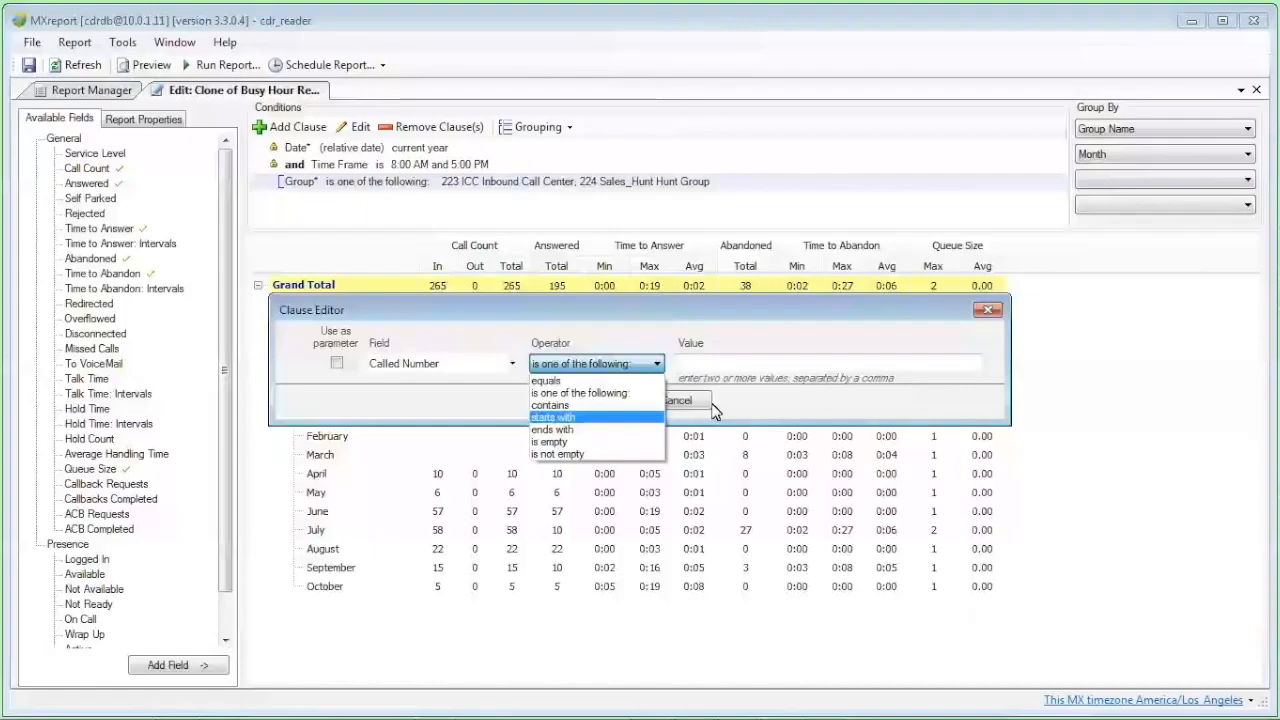
click(808, 411)
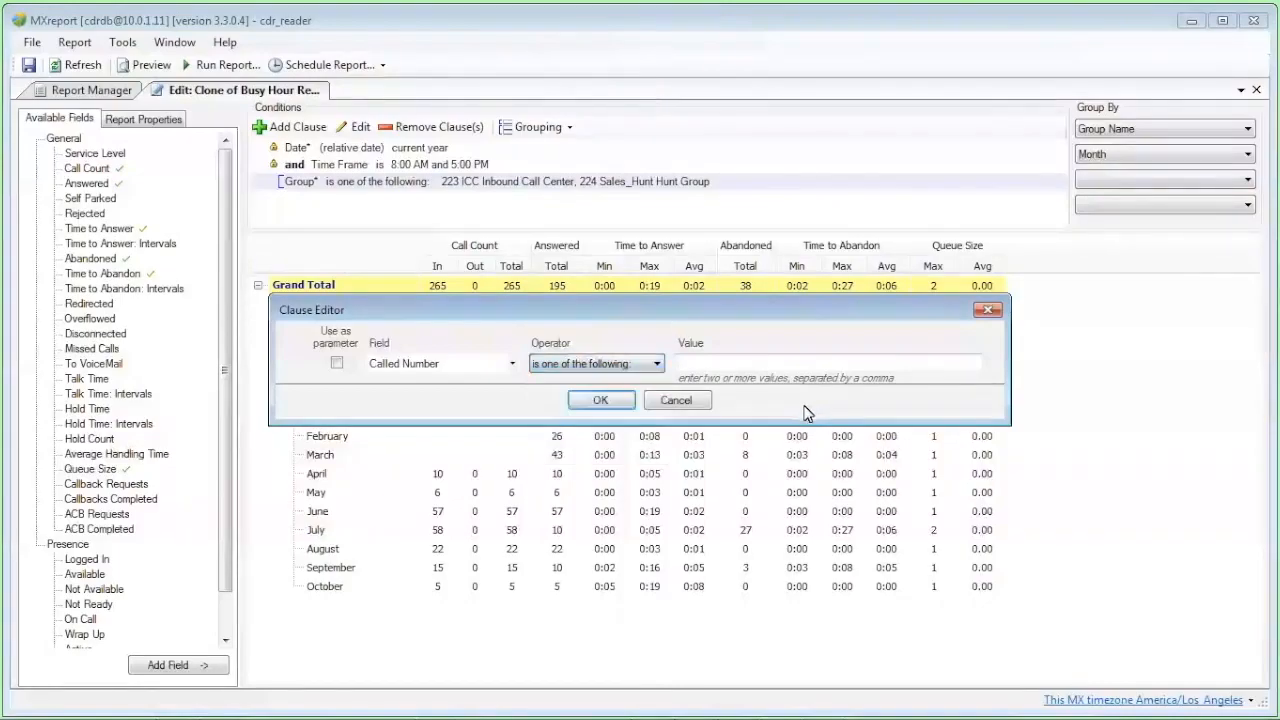
click(628, 405)
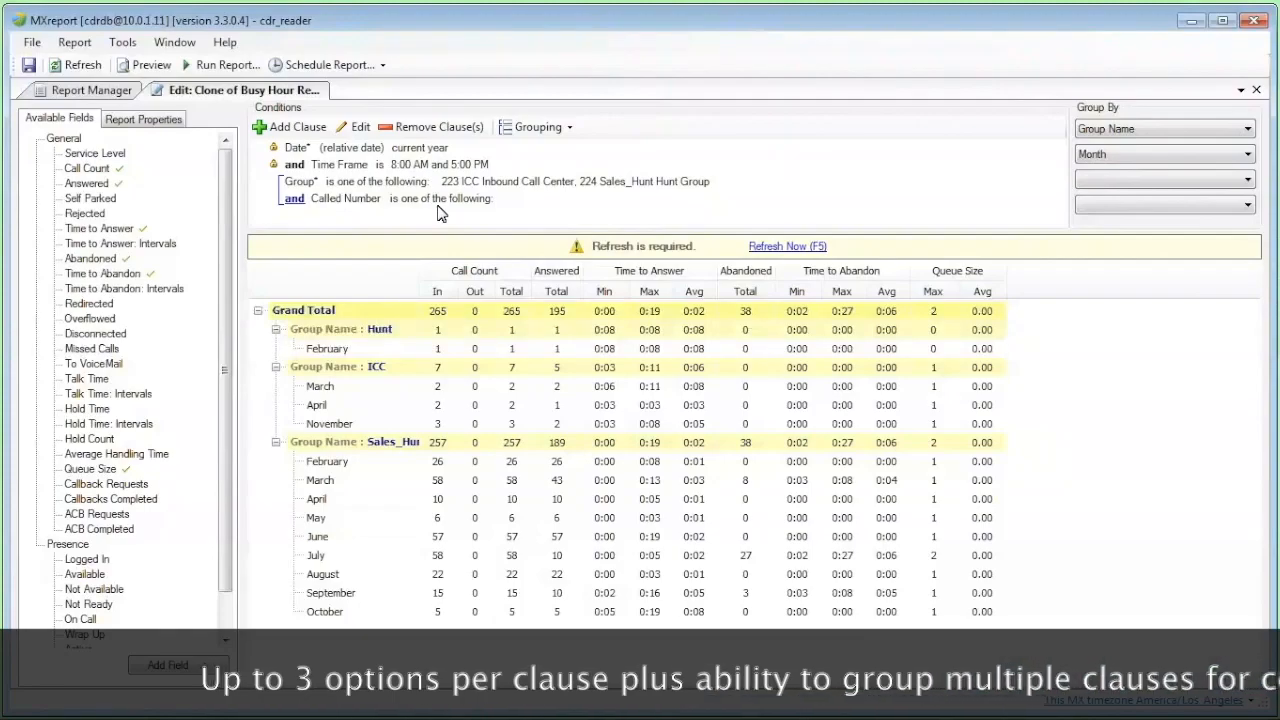
click(295, 200)
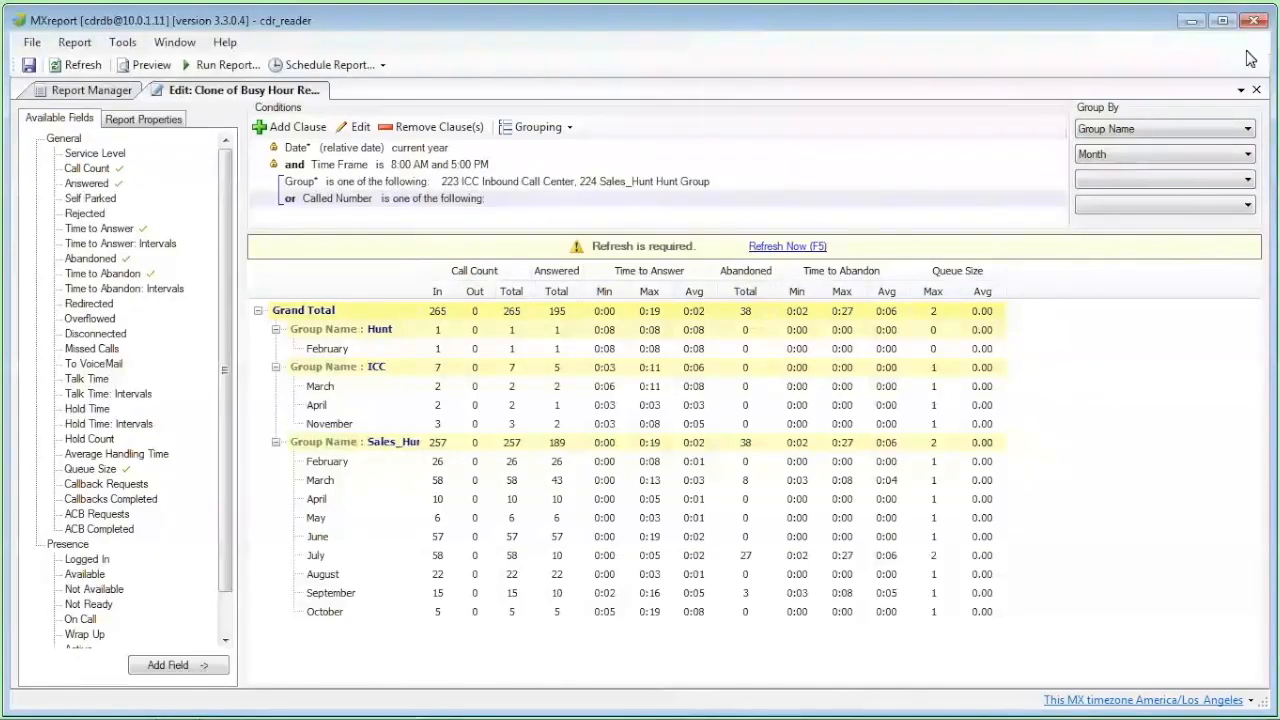
Close the Clone of Busy Hour Report editor and save the modified report
click(1256, 90)
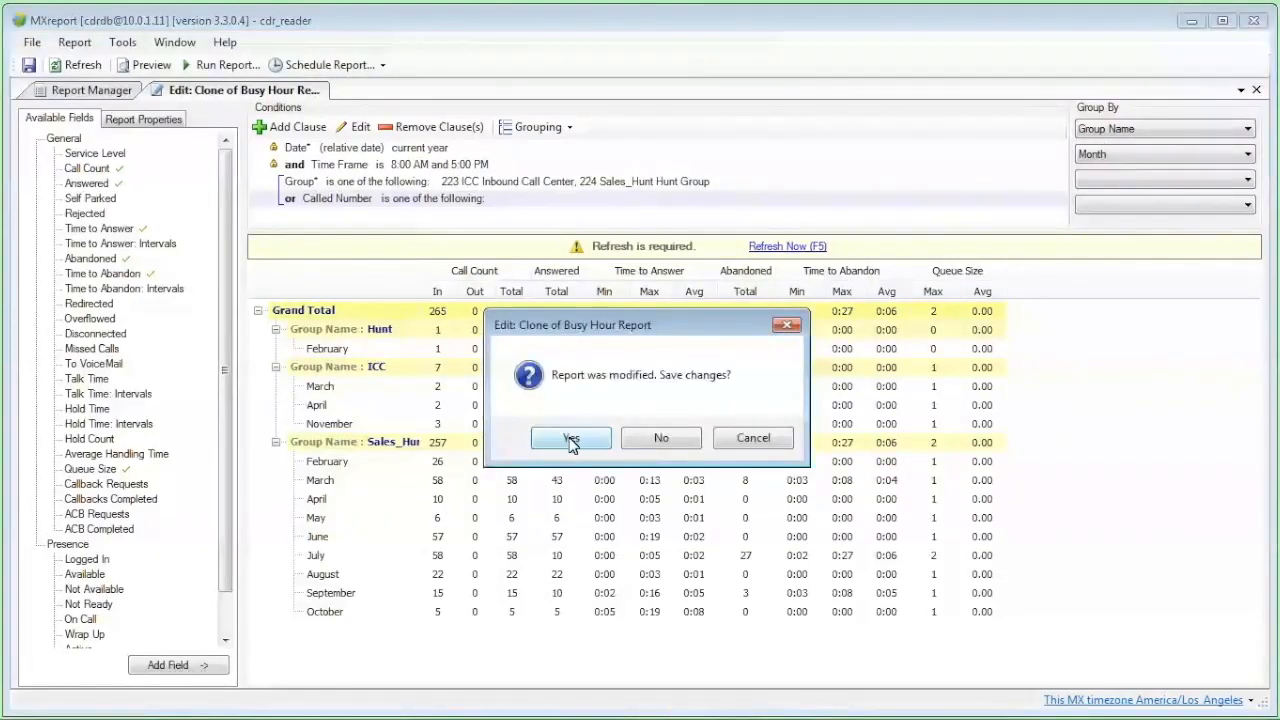
click(571, 440)
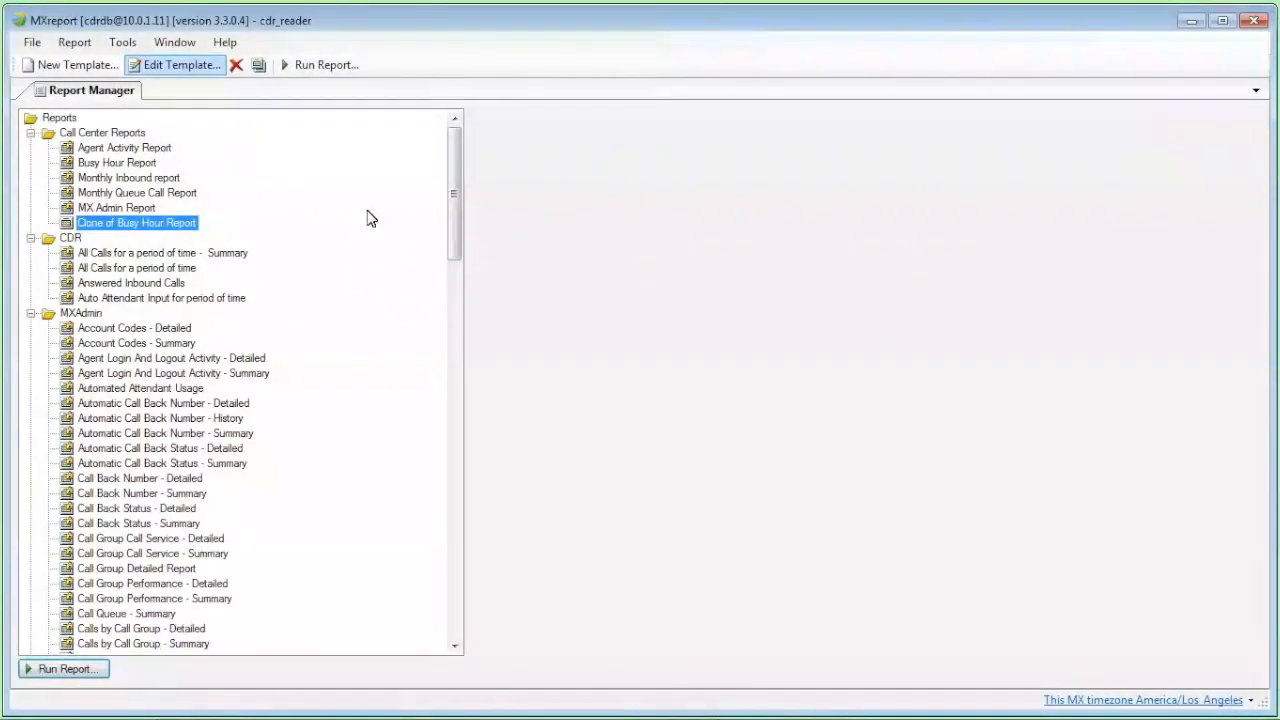
Select the MXAdmin folder to look over its sample reports, and exit the reporting application
mouse_move(370, 218)
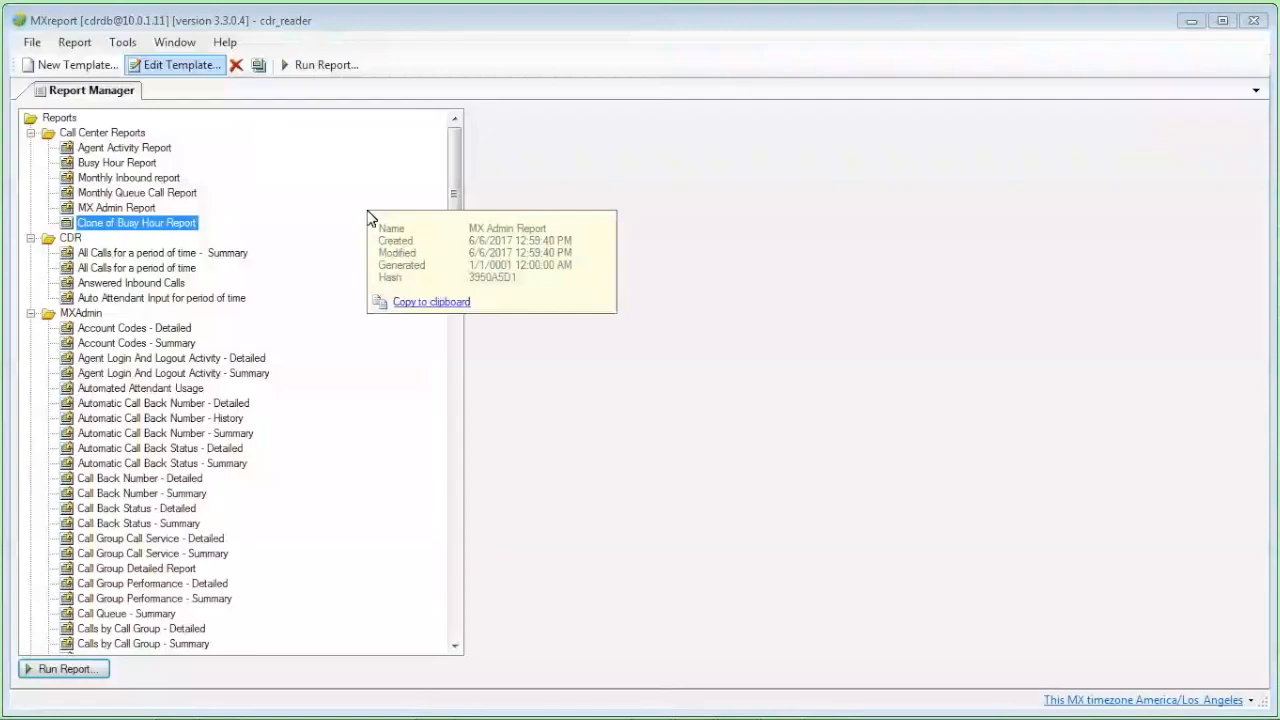
click(88, 316)
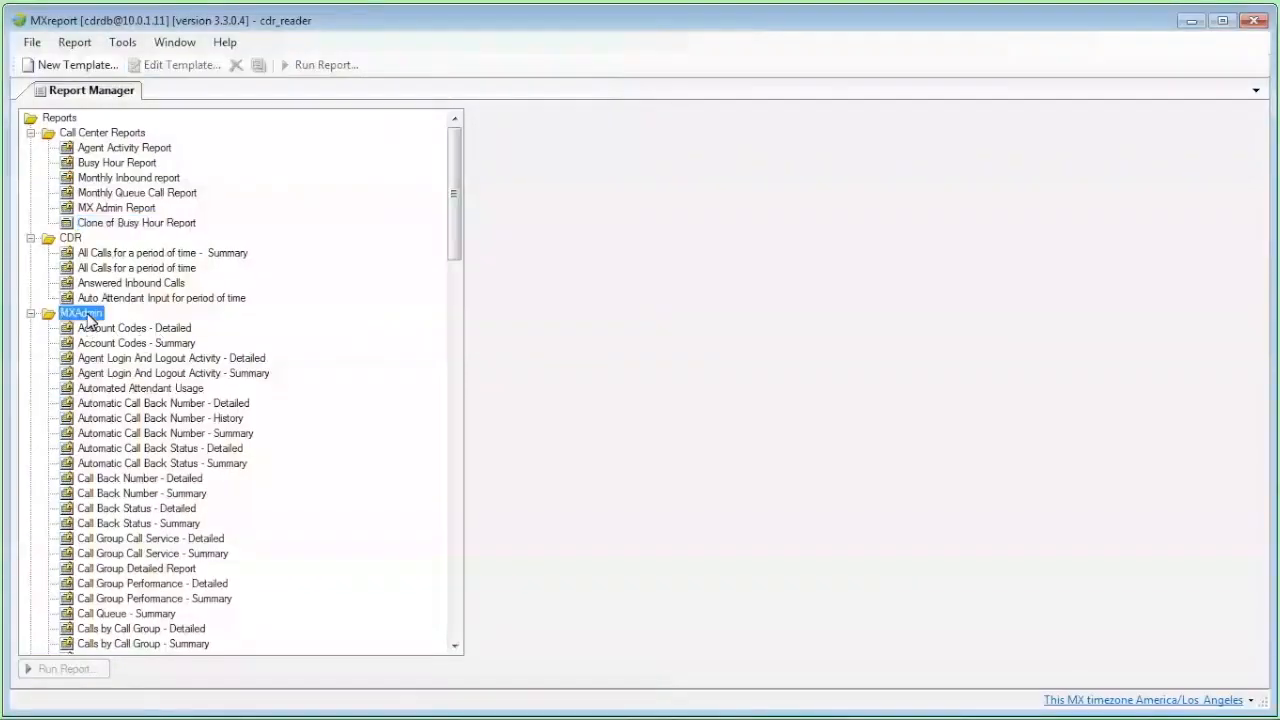
mouse_move(183, 441)
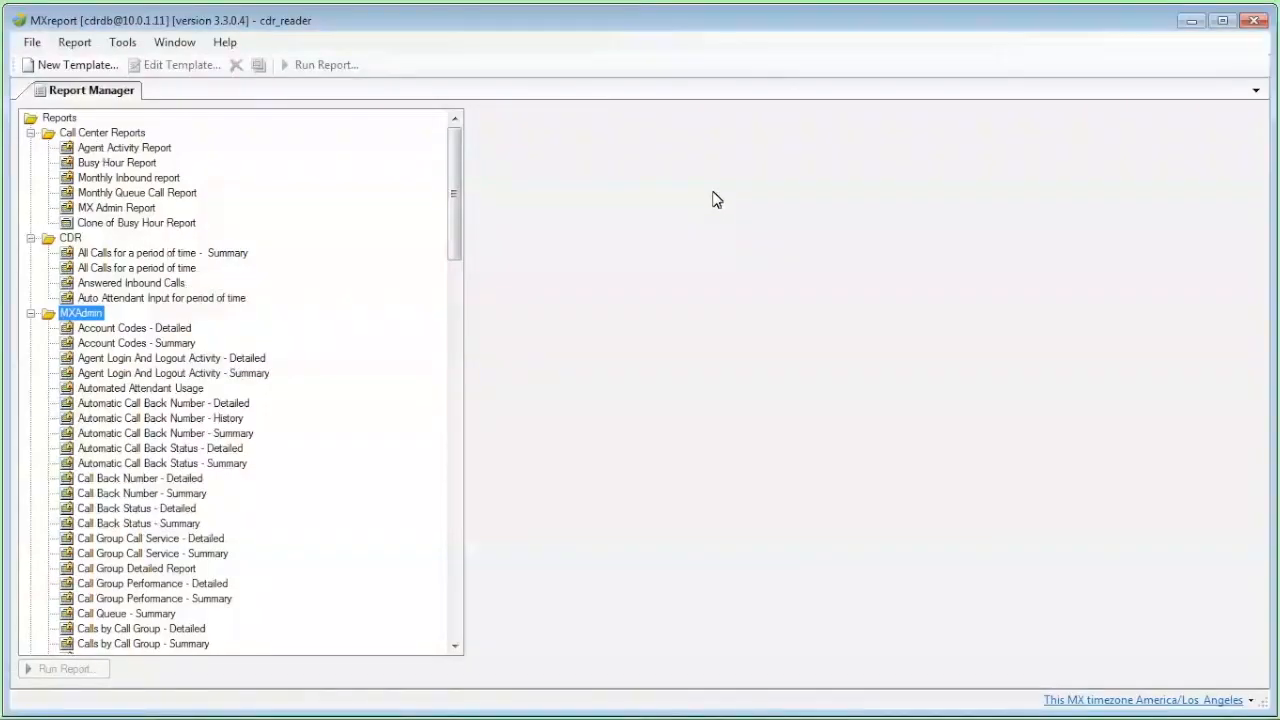
click(1257, 30)
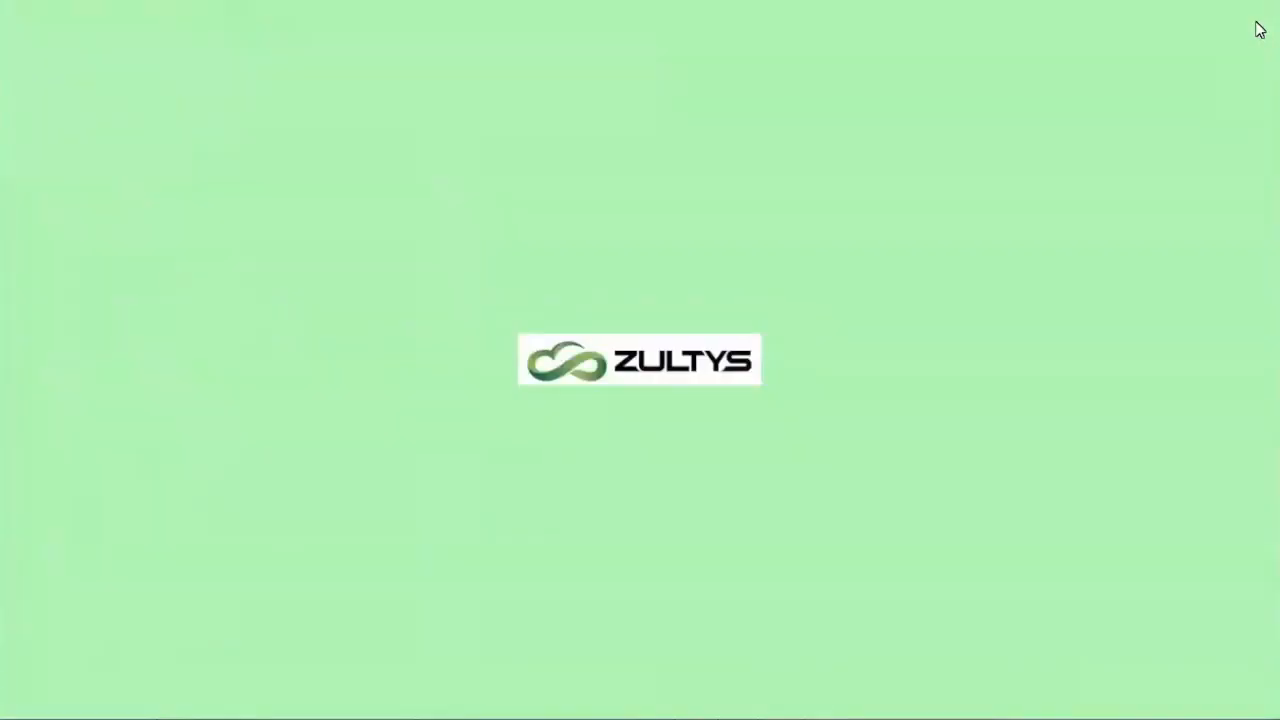